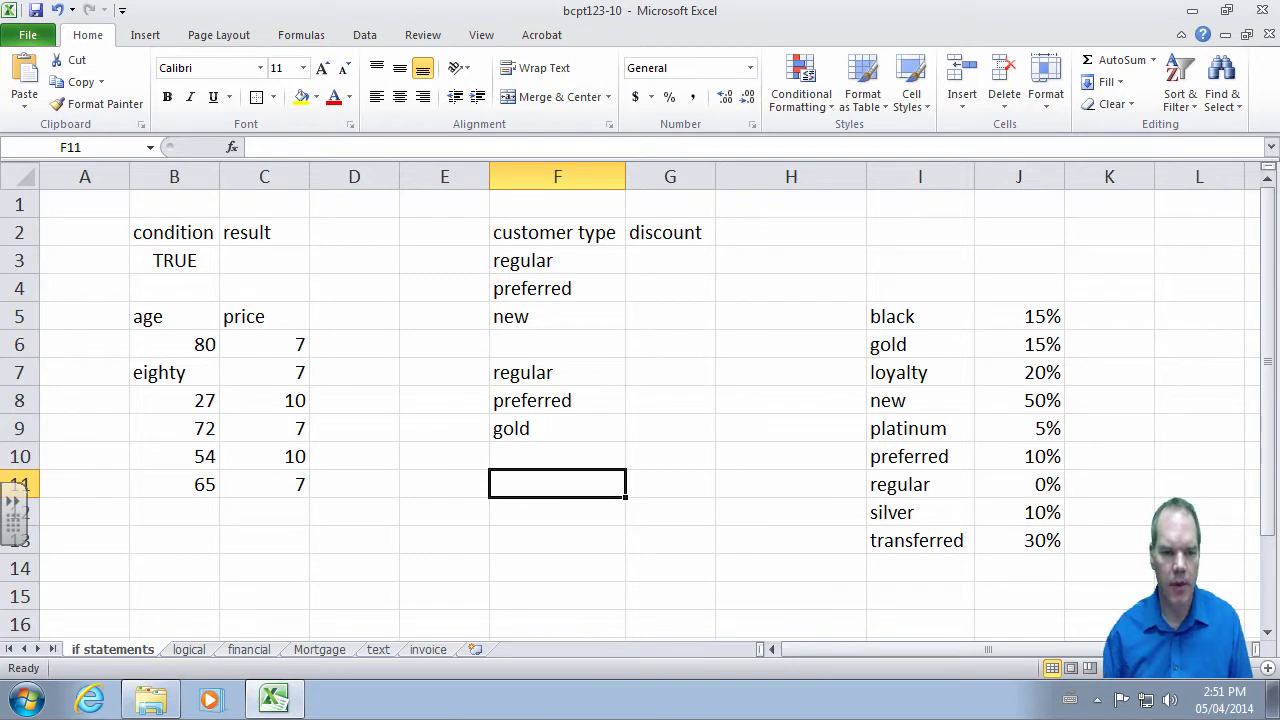
- Enter =IF(B3,7,10) in C3 so it returns 7 when B3 is TRUE and 10 otherwise
{"action": "left_click", "coordinate": [192, 256]}
{"action": "left_click", "coordinate": [255, 262]}
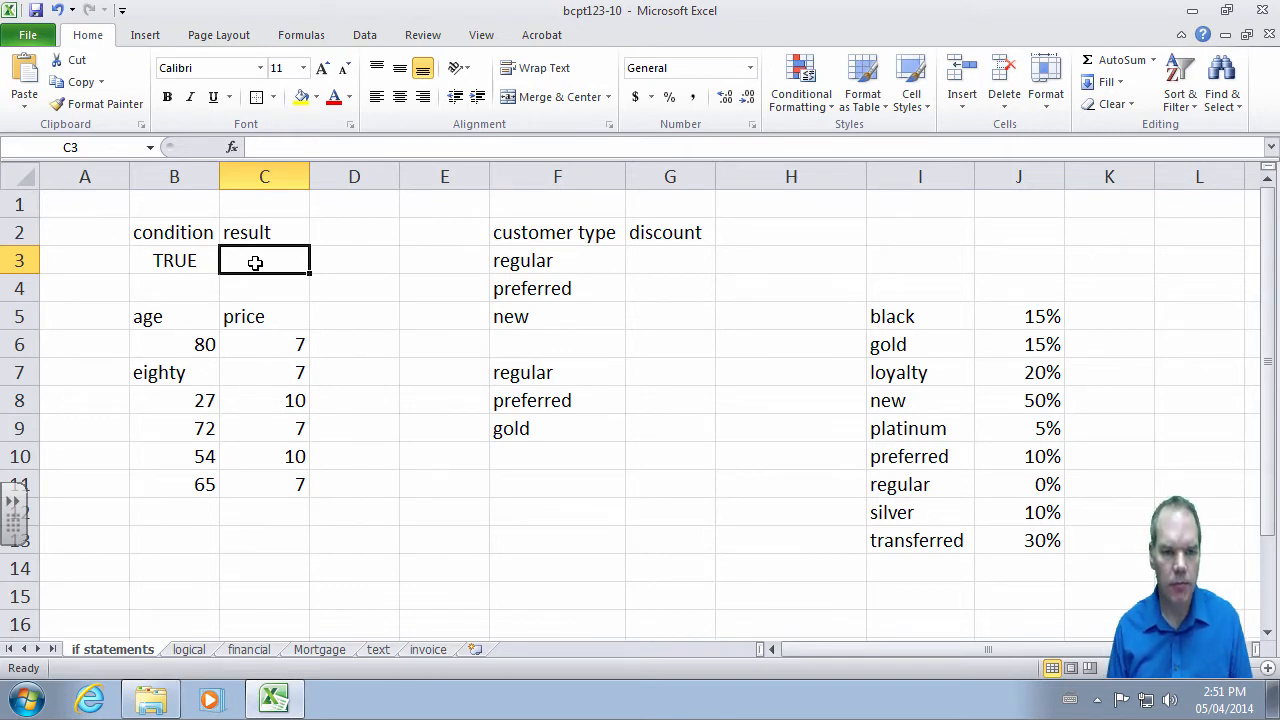
{"action": "type", "text": "="}
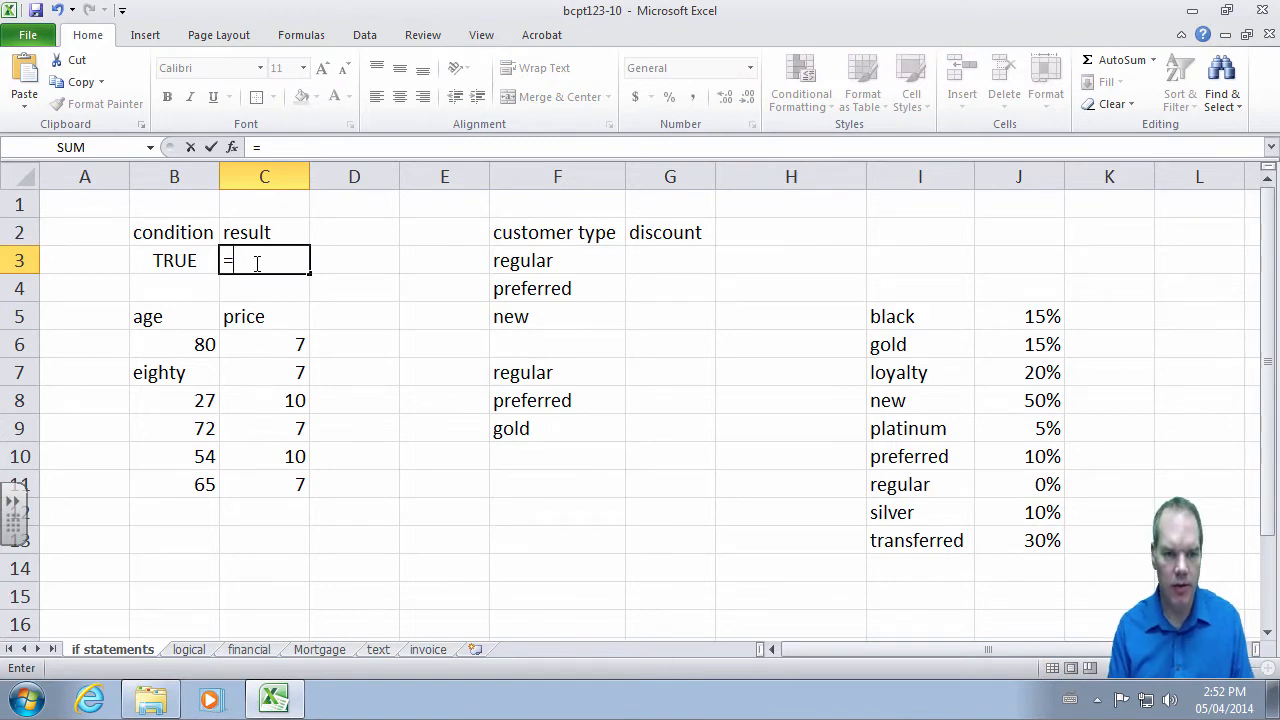
{"action": "type", "text": "if("}
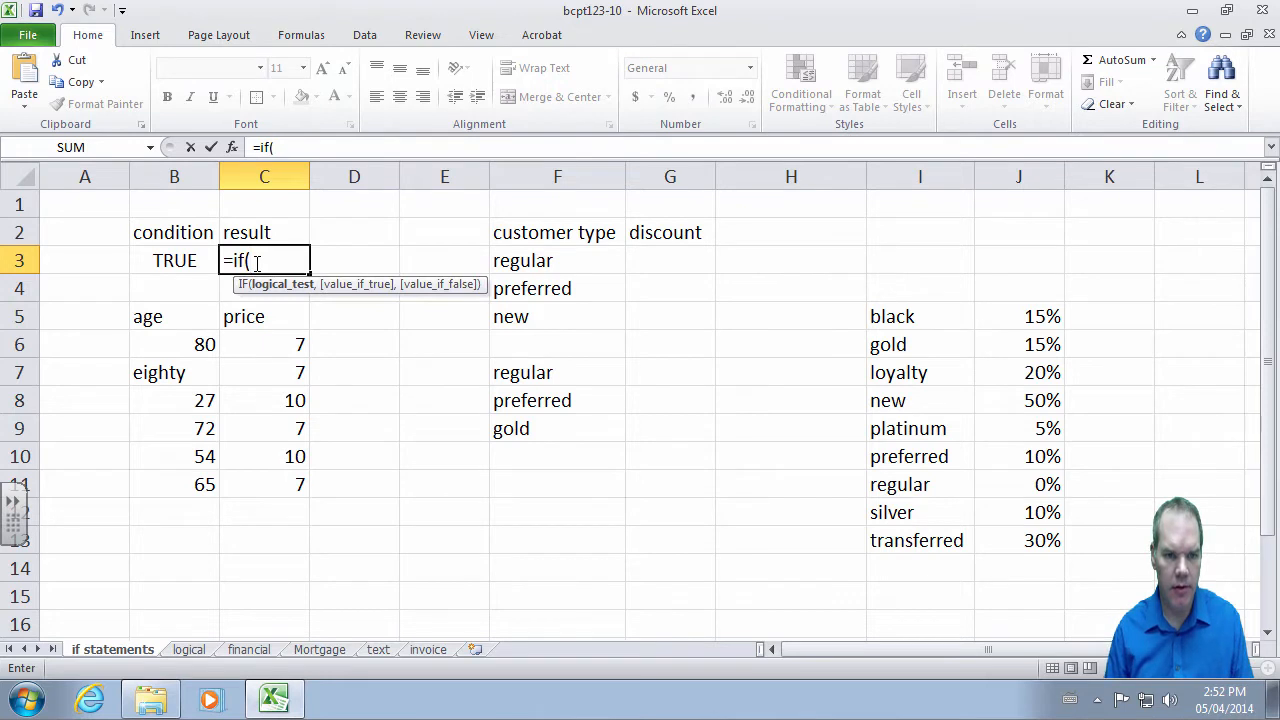
{"action": "key", "text": "Left"}
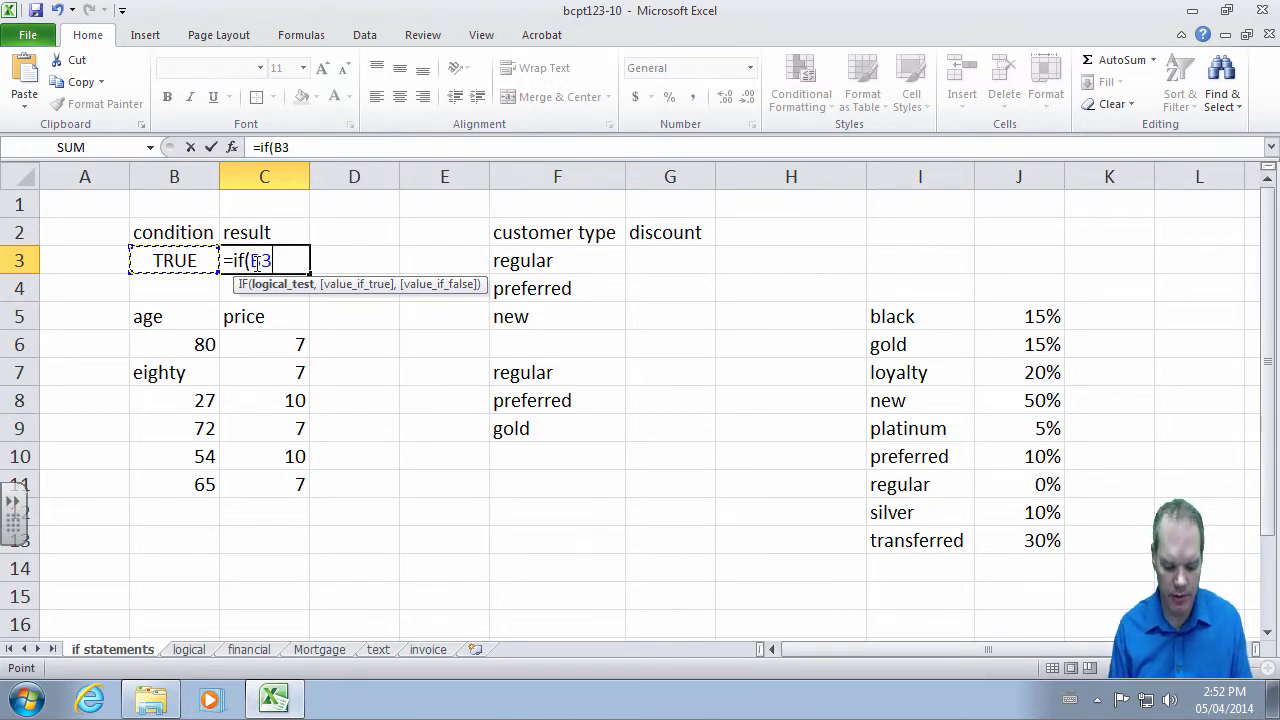
{"action": "type", "text": ","}
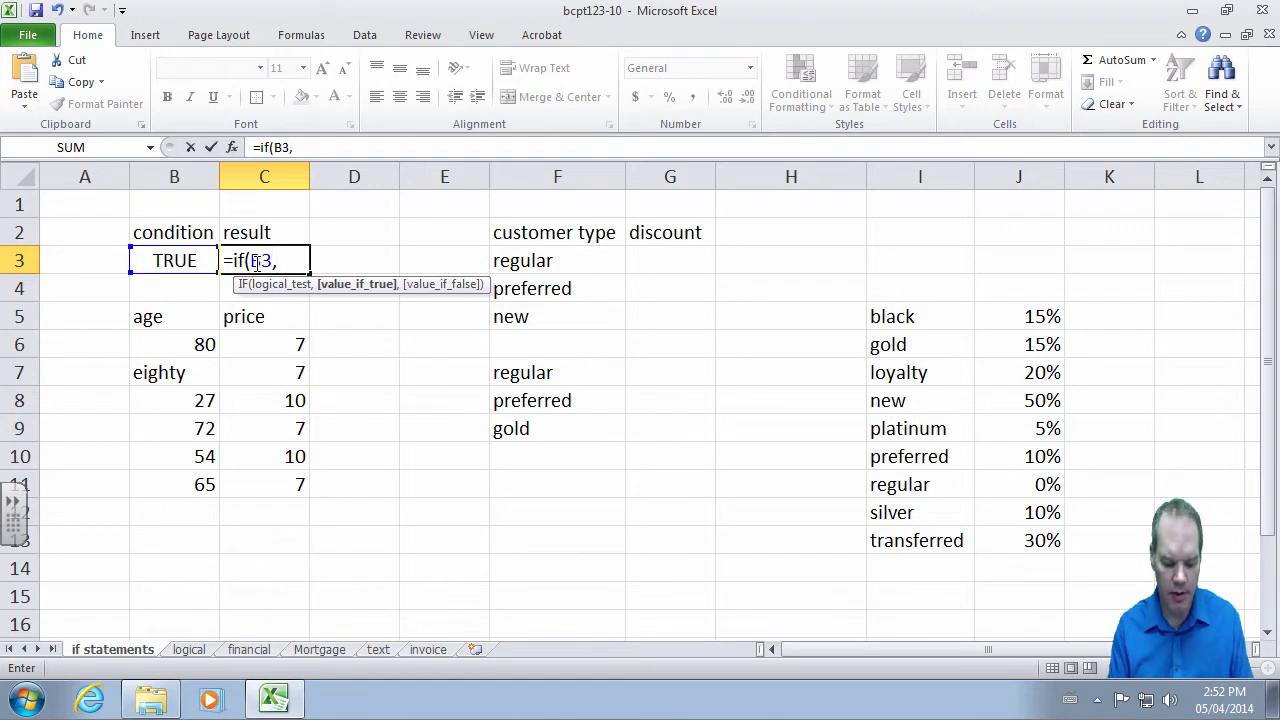
{"action": "type", "text": "7,"}
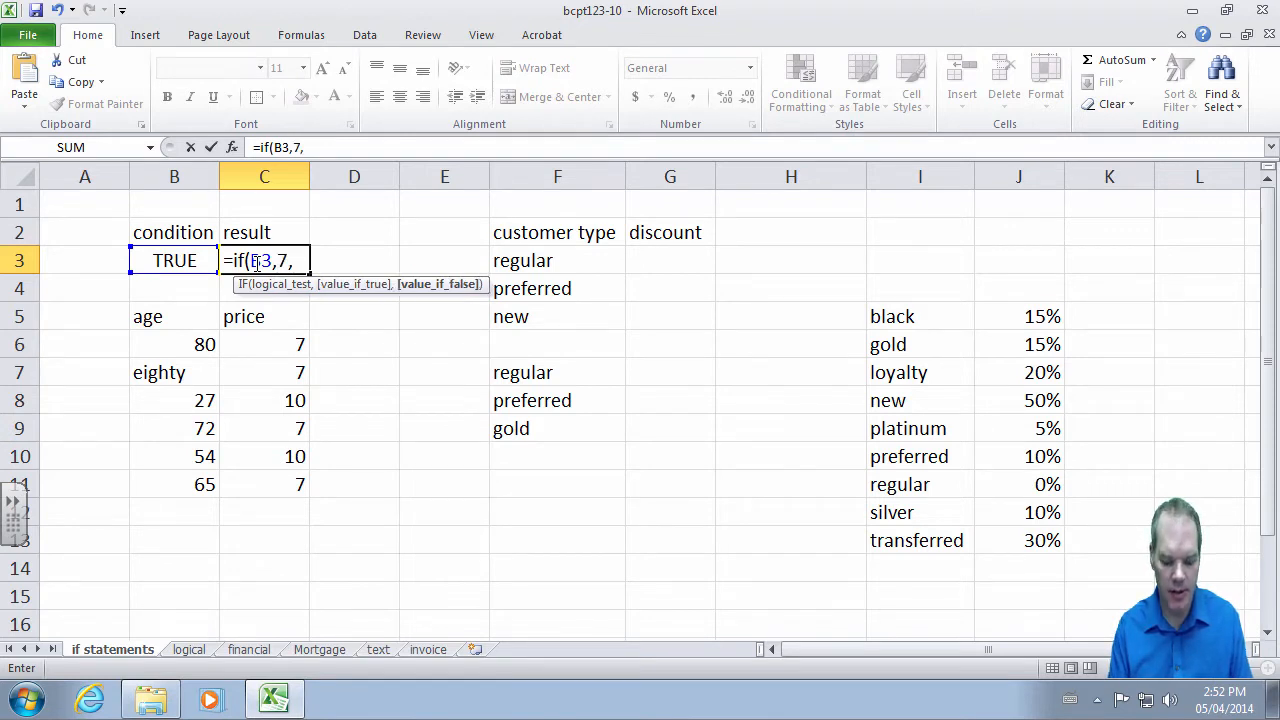
{"action": "type", "text": "10)"}
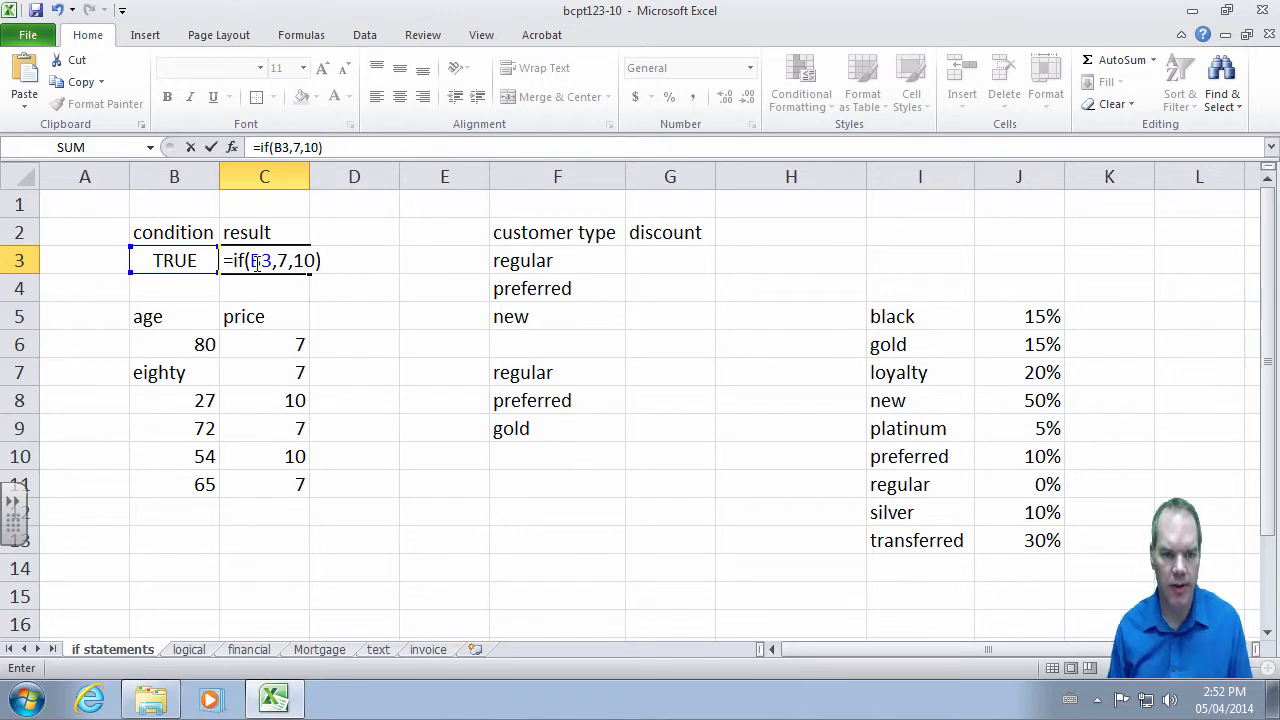
{"action": "key", "text": "Return"}
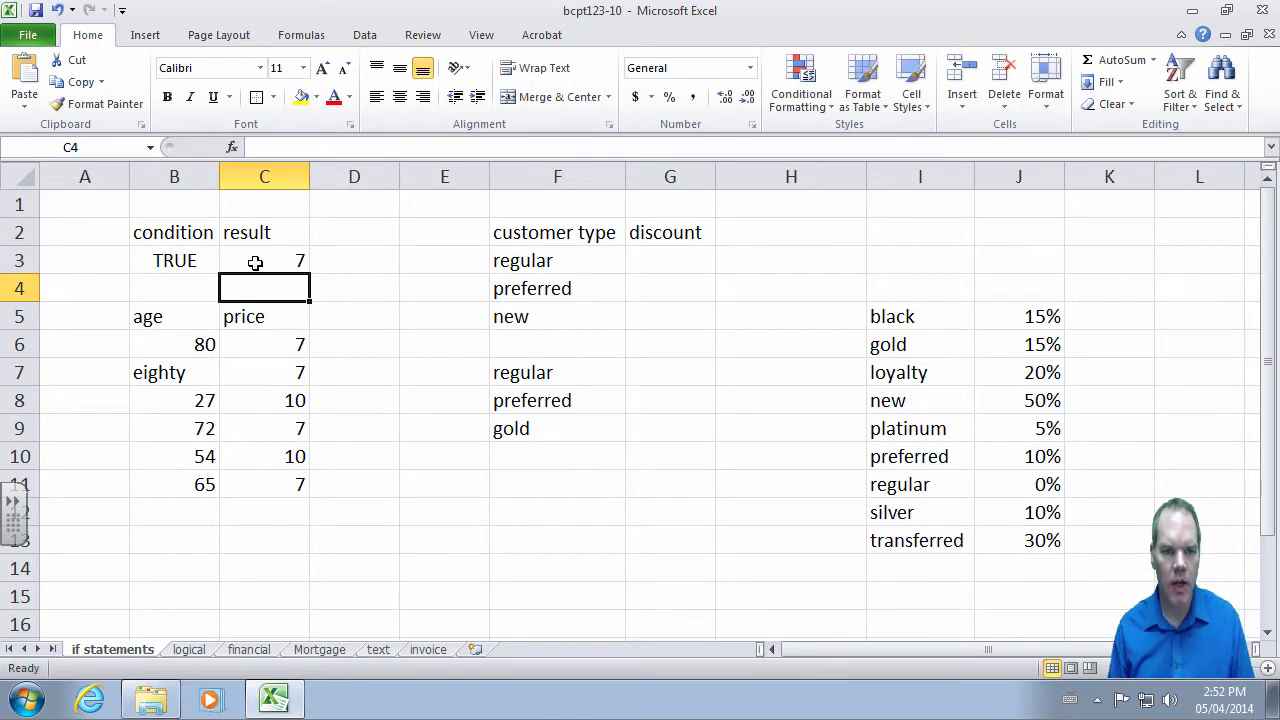
- Test the formula by switching B3 to FALSE, then back to TRUE
{"action": "key", "text": "Up"}
{"action": "key", "text": "Left"}
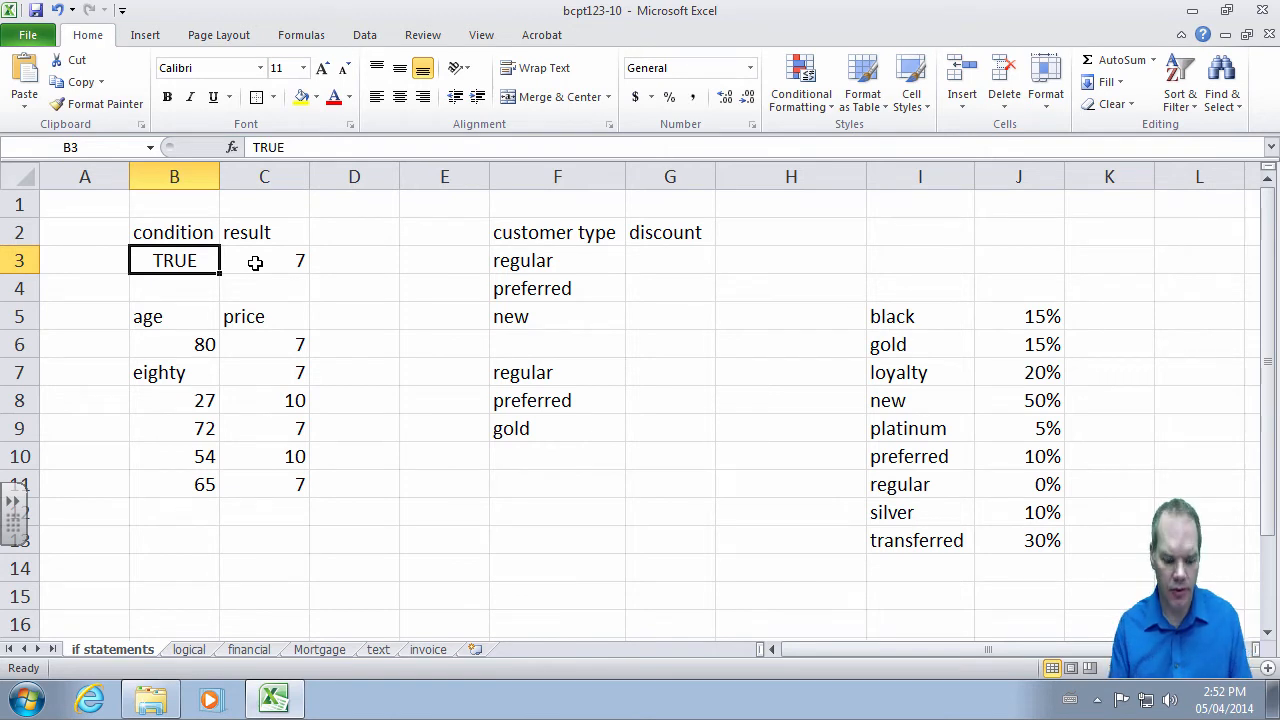
{"action": "type", "text": "false"}
{"action": "key", "text": "Return"}
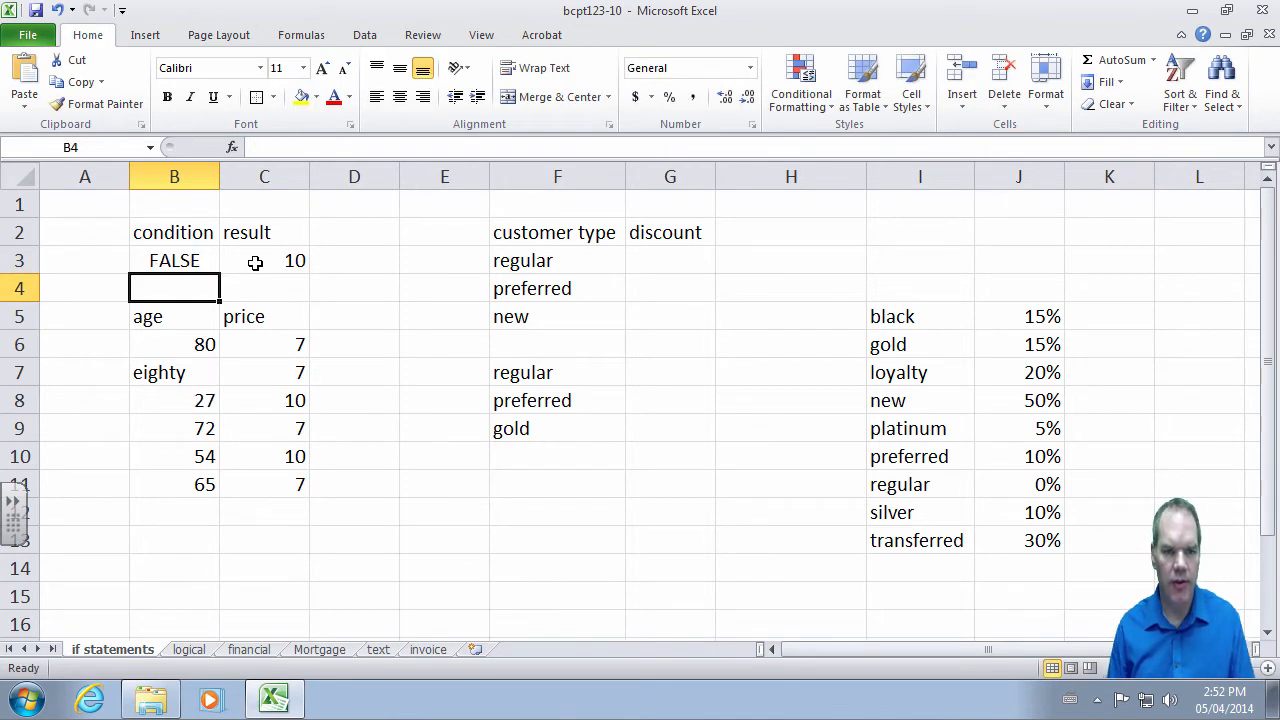
{"action": "key", "text": "Up"}
{"action": "type", "text": "true"}
{"action": "key", "text": "Return"}
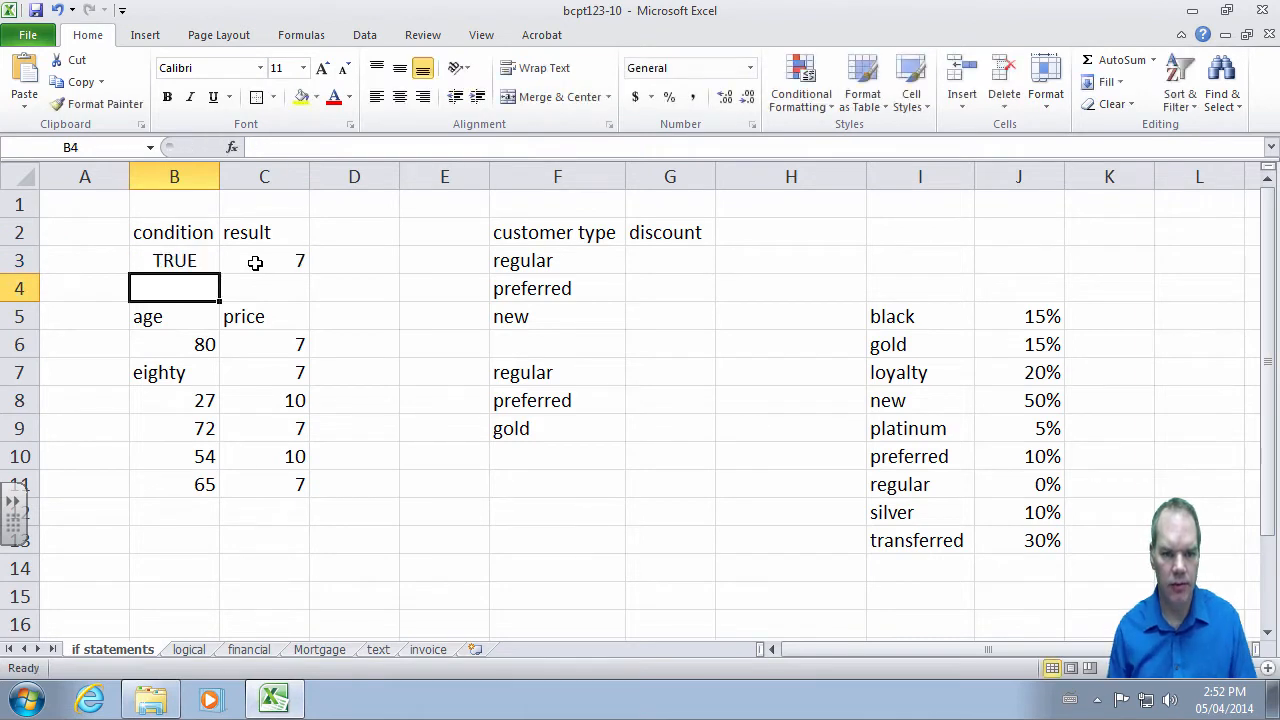
{"action": "key", "text": "Down"}
{"action": "key", "text": "Down"}
{"action": "key", "text": "Right"}
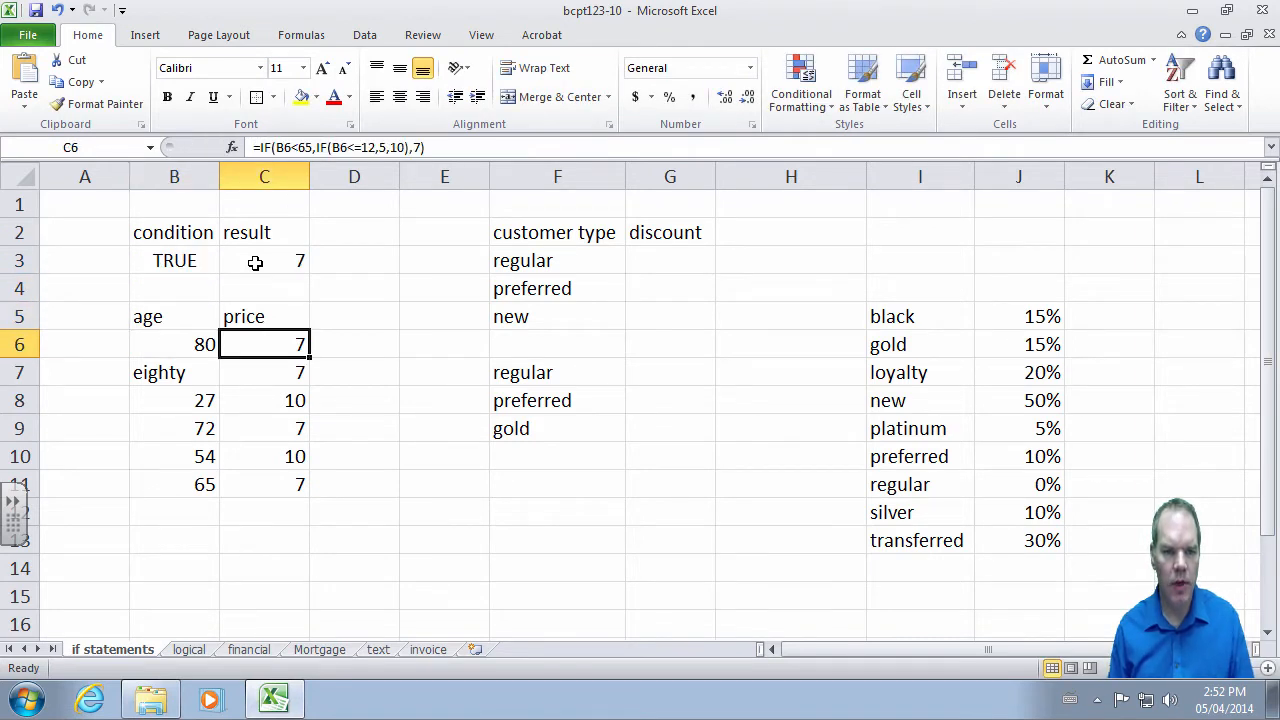
- Clear the old price formulas from C6:C11
{"action": "key", "text": "shift+Down"}
{"action": "key", "text": "shift+Down"}
{"action": "key", "text": "shift+Down"}
{"action": "key", "text": "shift+Down"}
{"action": "key", "text": "shift+Down"}
{"action": "key", "text": "ctrl+c"}
{"action": "key", "text": "Up"}
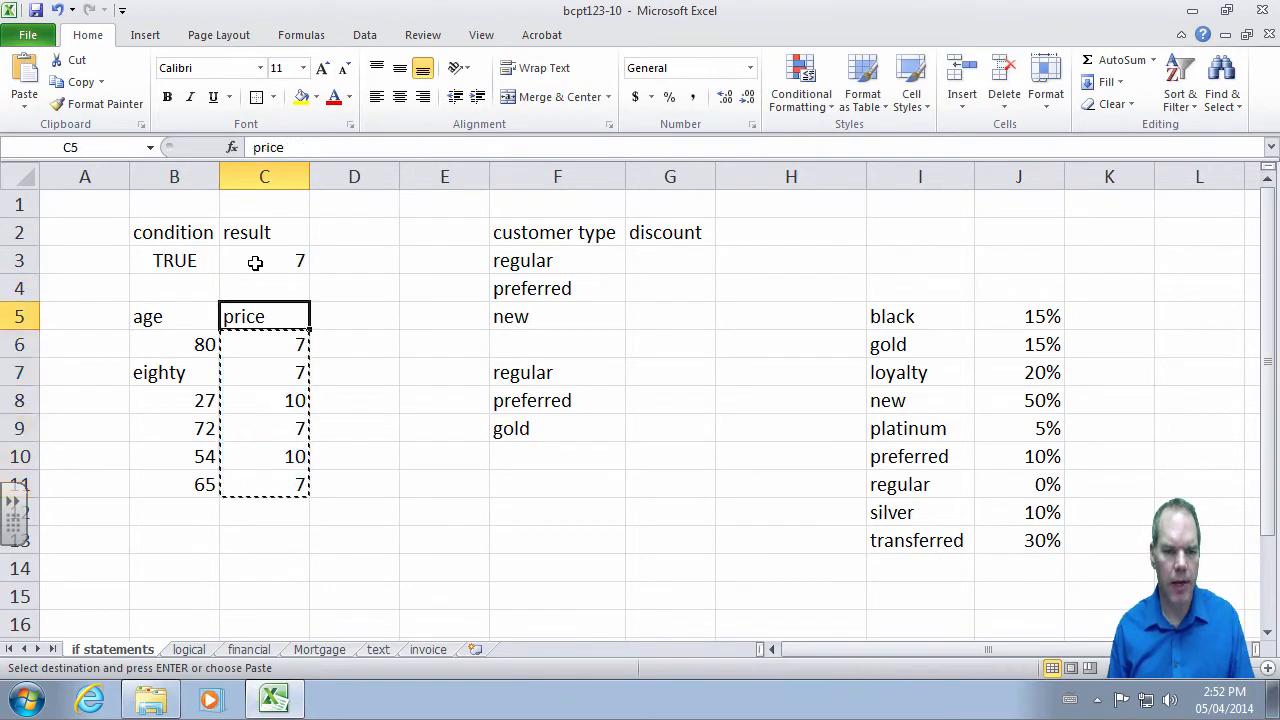
{"action": "key", "text": "Down"}
{"action": "key", "text": "Escape"}
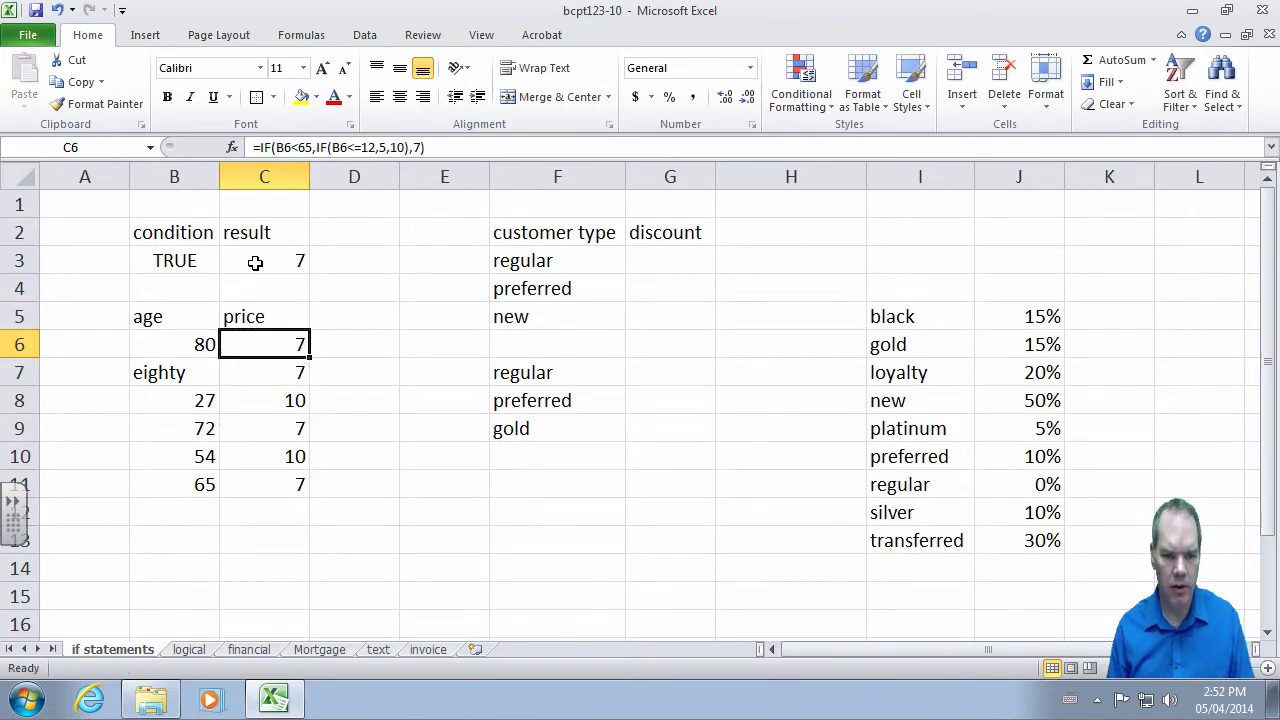
{"action": "key", "text": "shift+Down"}
{"action": "key", "text": "shift+Down"}
{"action": "key", "text": "shift+Down"}
{"action": "key", "text": "shift+Down"}
{"action": "key", "text": "shift+Down"}
{"action": "key", "text": "shift+Down"}
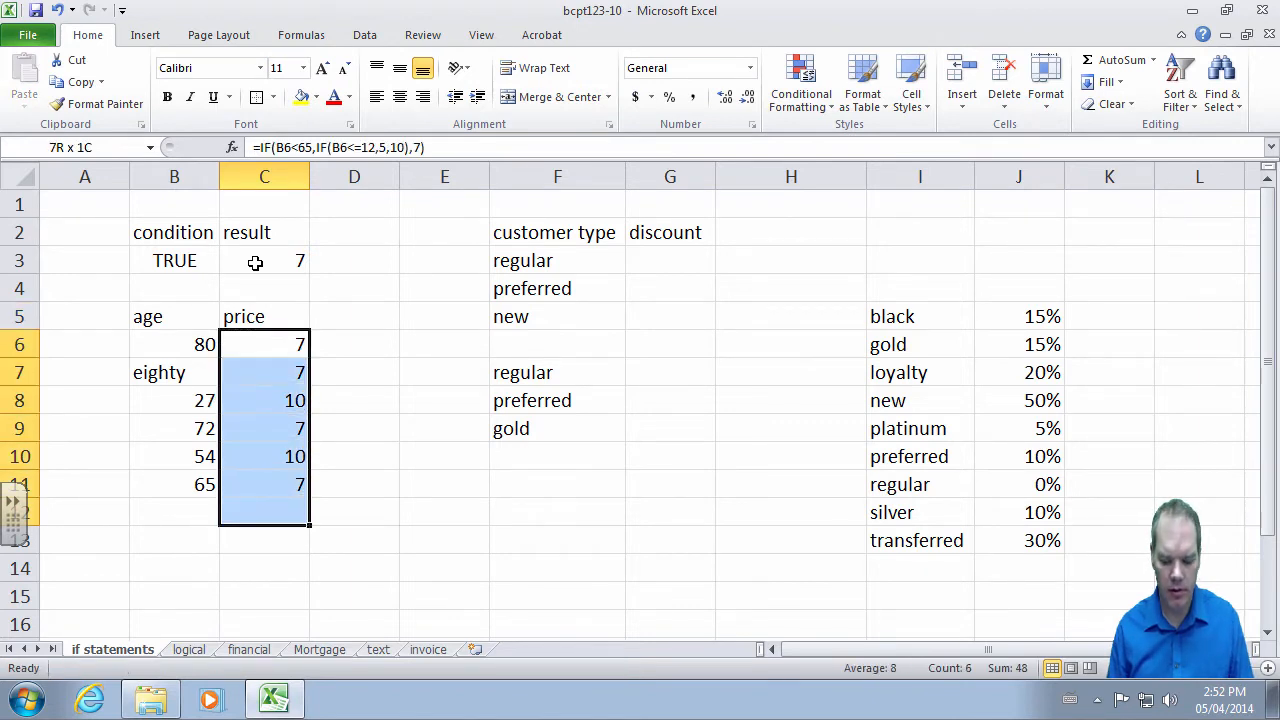
{"action": "key", "text": "shift+Up"}
{"action": "key", "text": "Delete"}
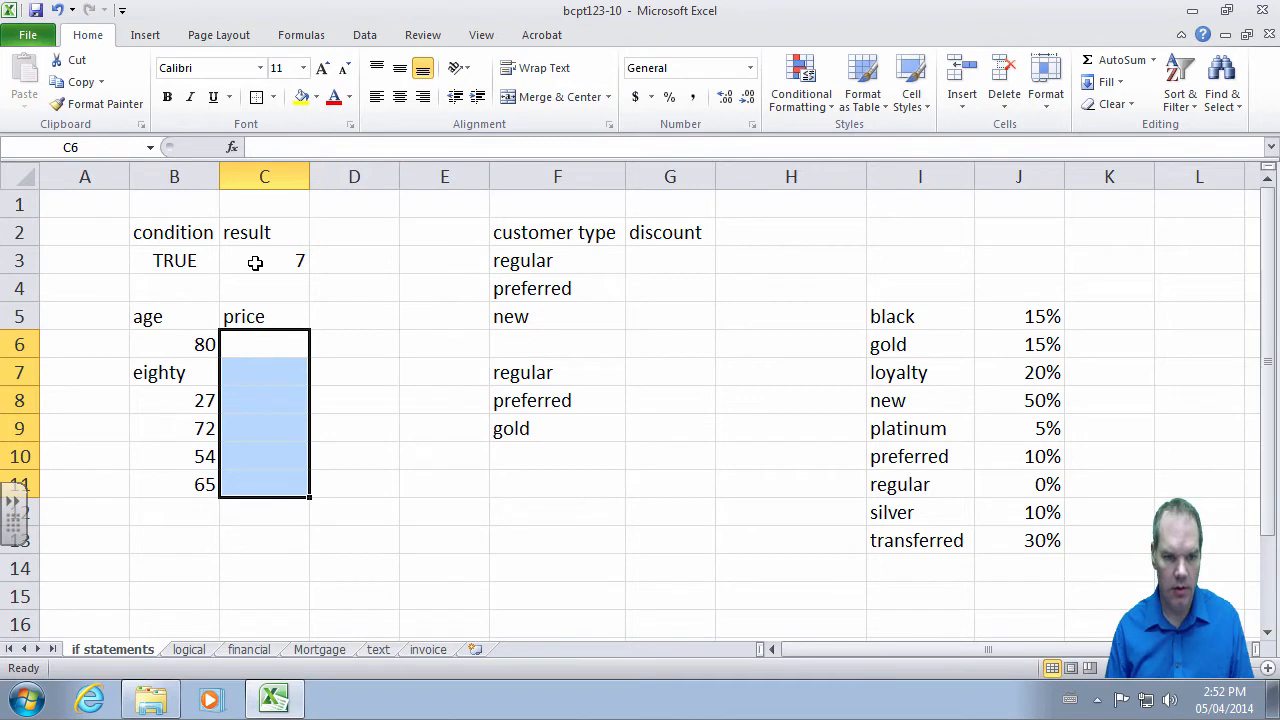
{"action": "key", "text": "Down"}
{"action": "key", "text": "Up"}
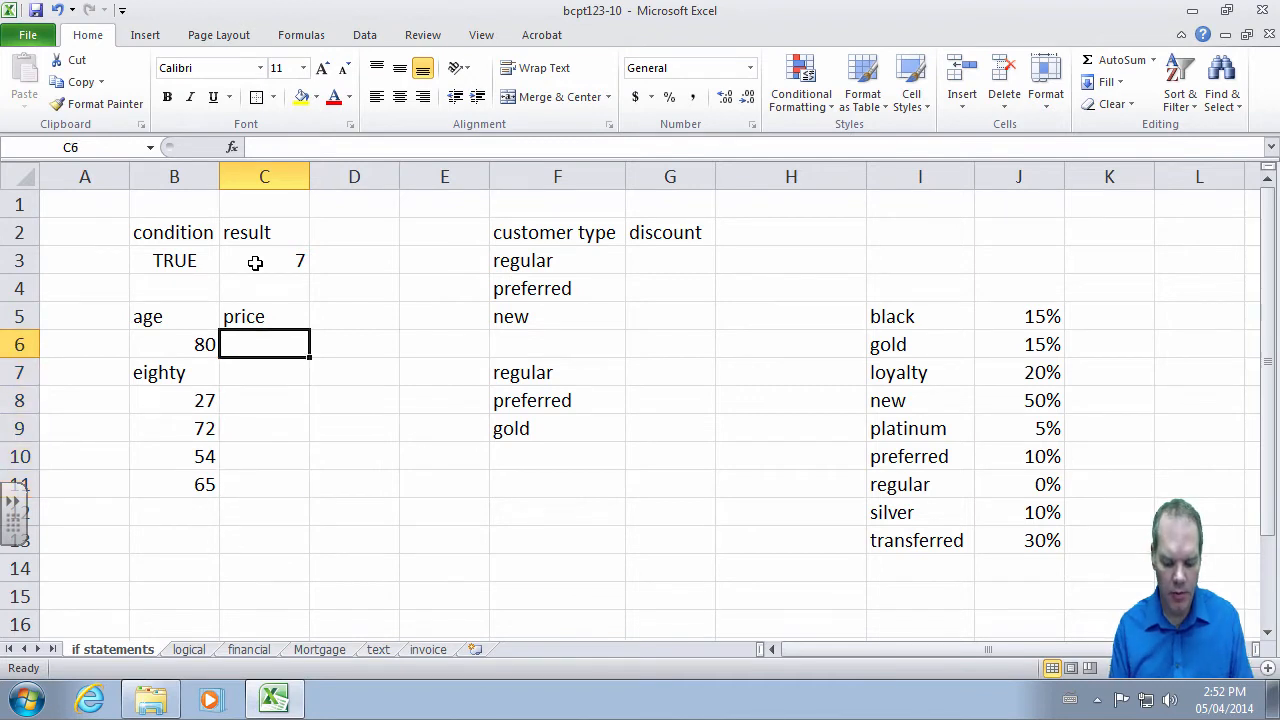
- Enter =IF(B6>=65,7,10) in C6, giving 7 for age 80
{"action": "type", "text": "="}
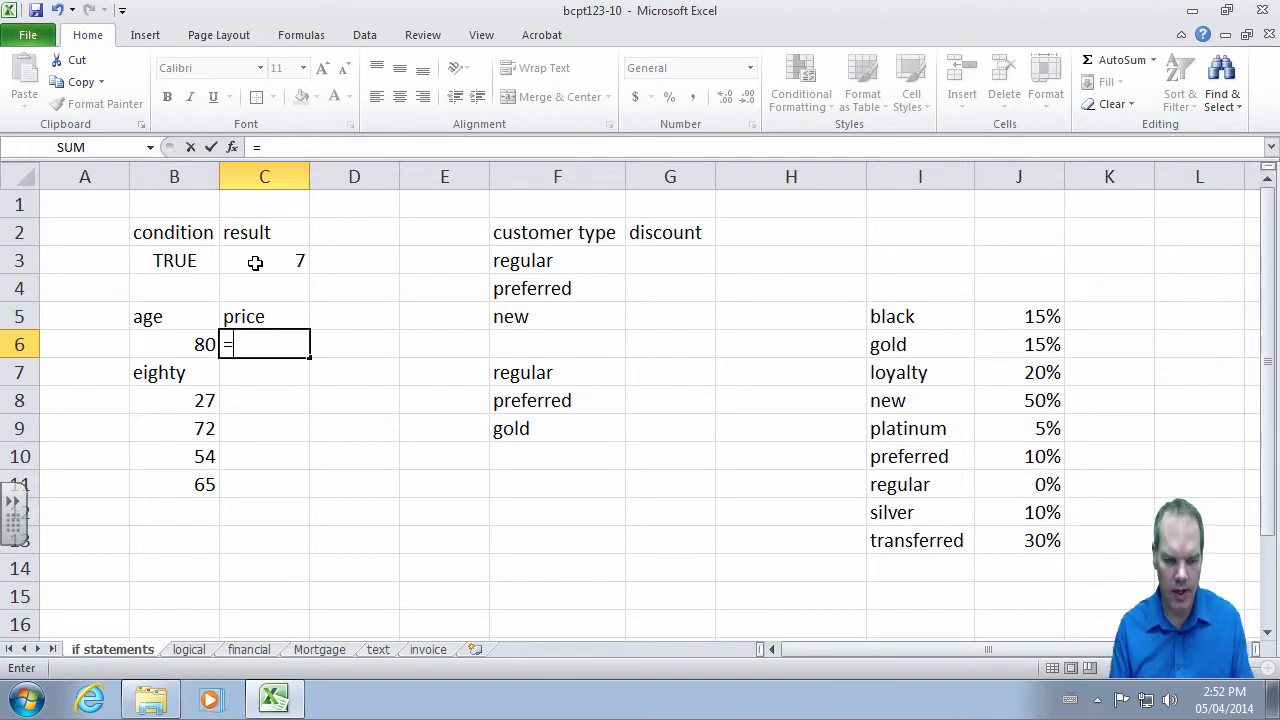
{"action": "type", "text": "if("}
{"action": "key", "text": "Left"}
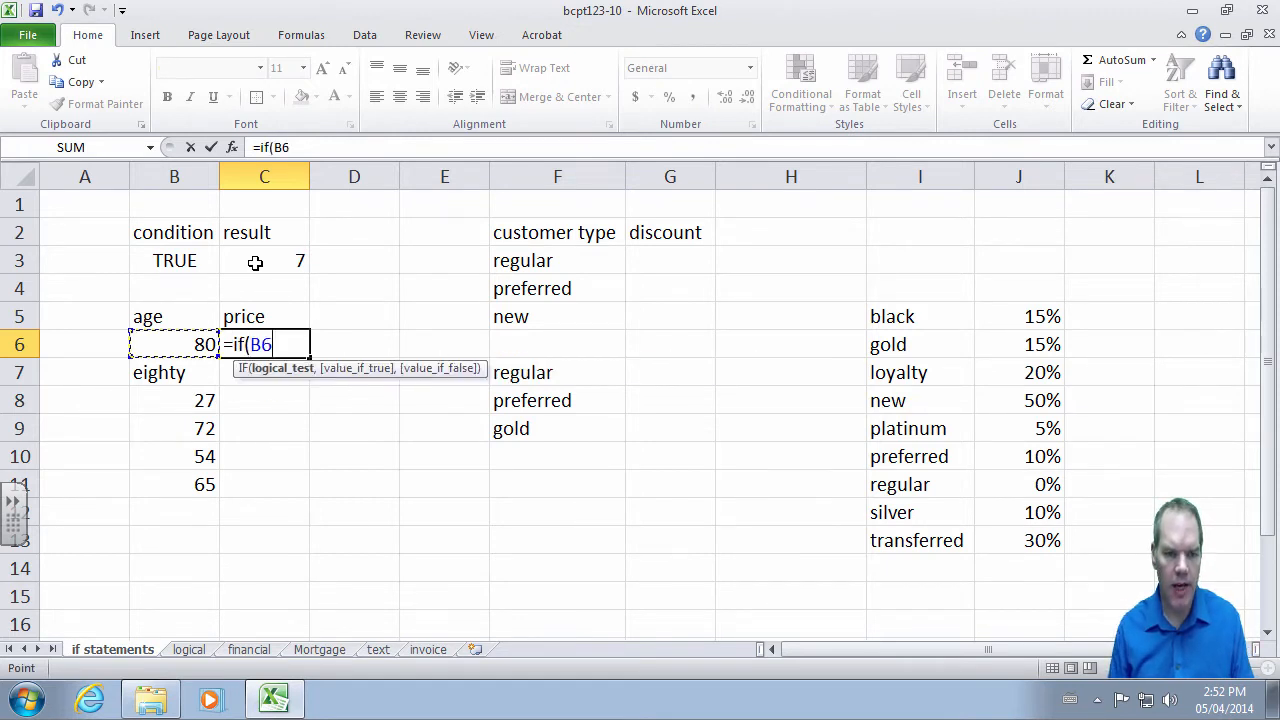
{"action": "type", "text": ">=65"}
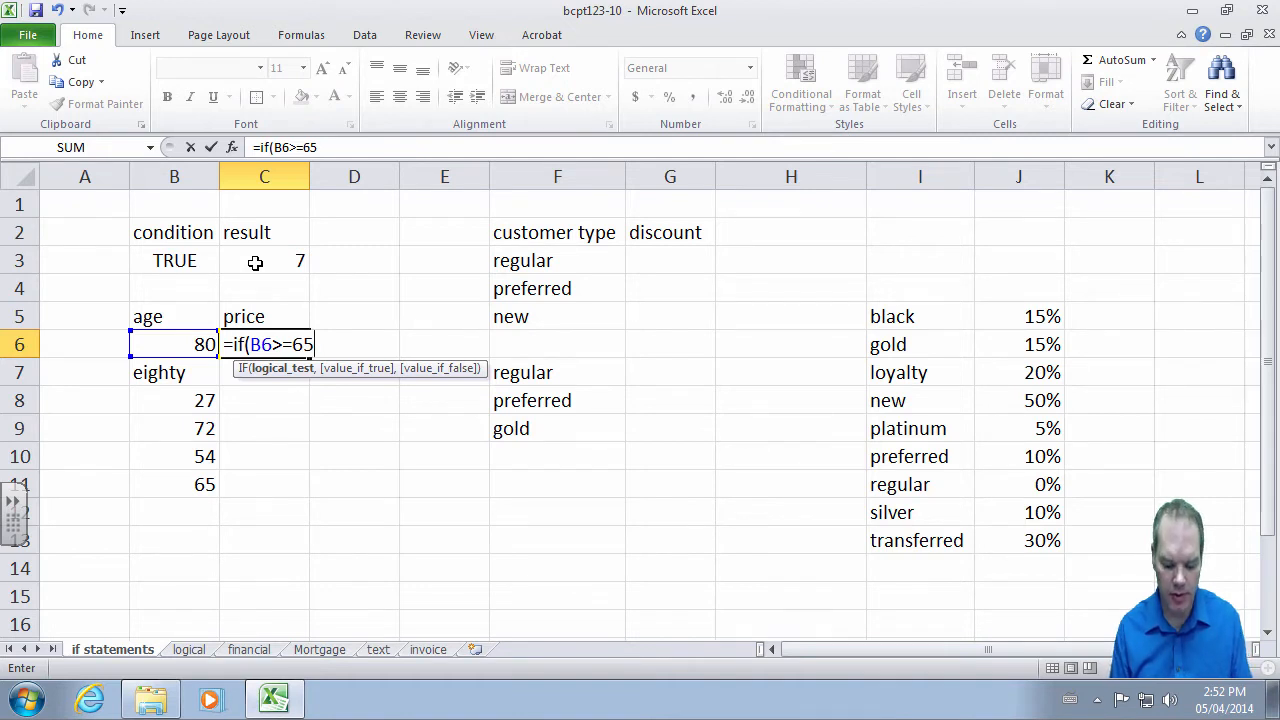
{"action": "type", "text": ","}
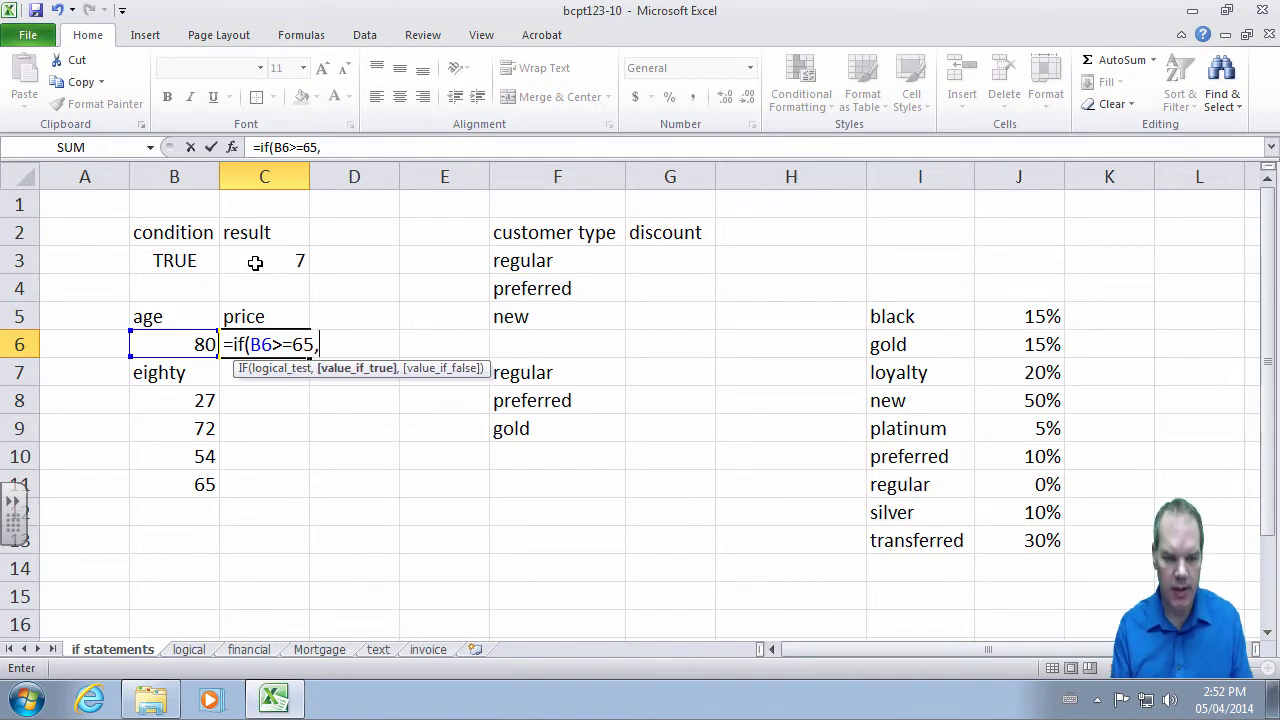
{"action": "type", "text": "7,"}
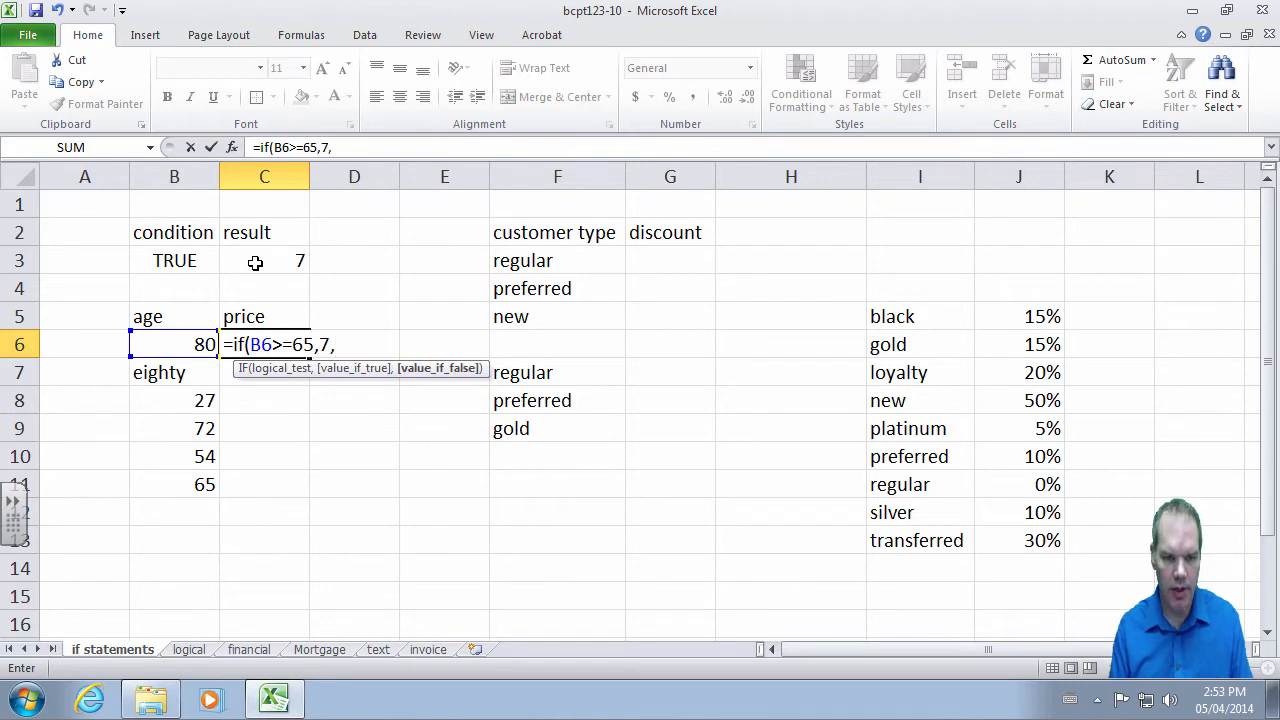
{"action": "type", "text": "10)"}
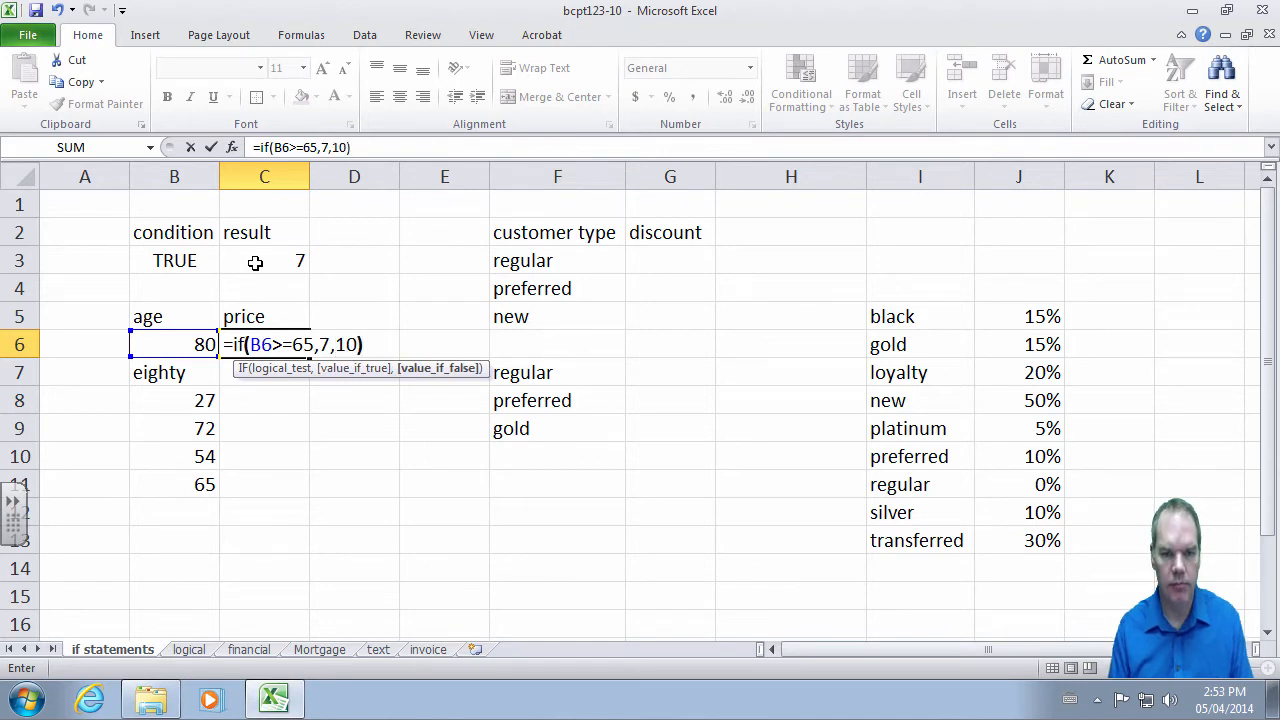
{"action": "key", "text": "Return"}
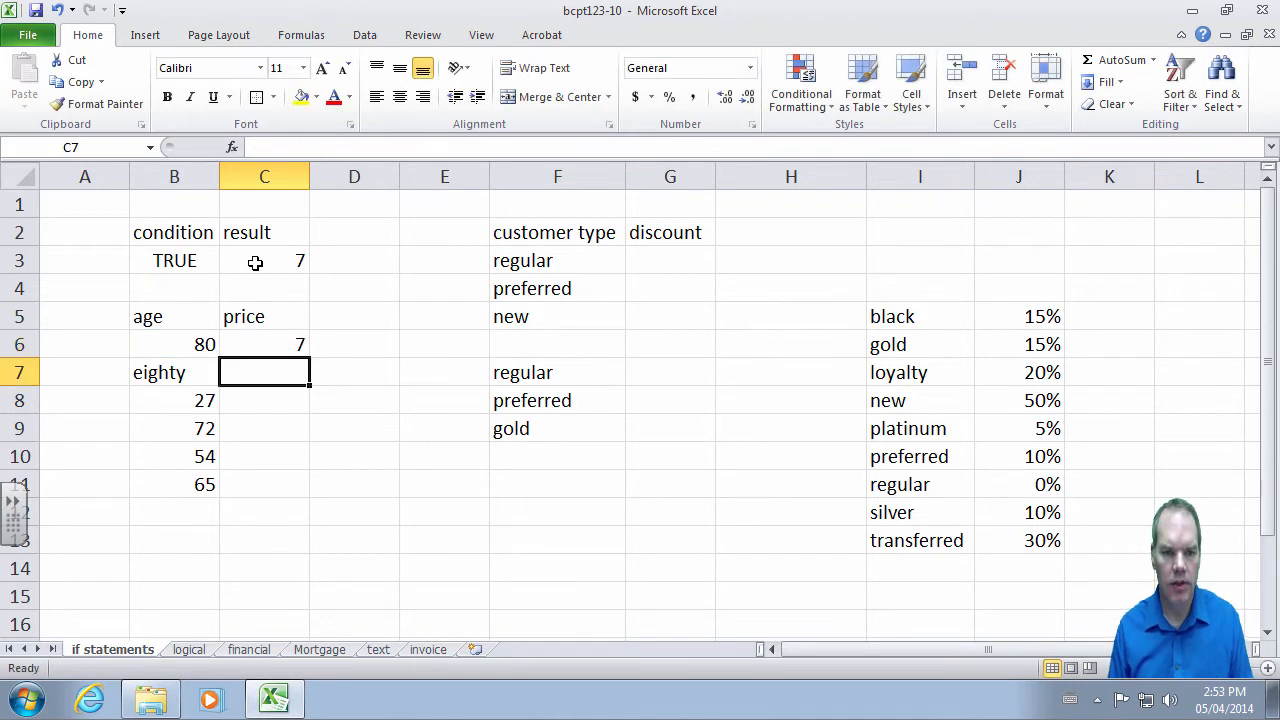
- Copy the C6 price formula into C8, which shows 10 for age 27
{"action": "key", "text": "Up"}
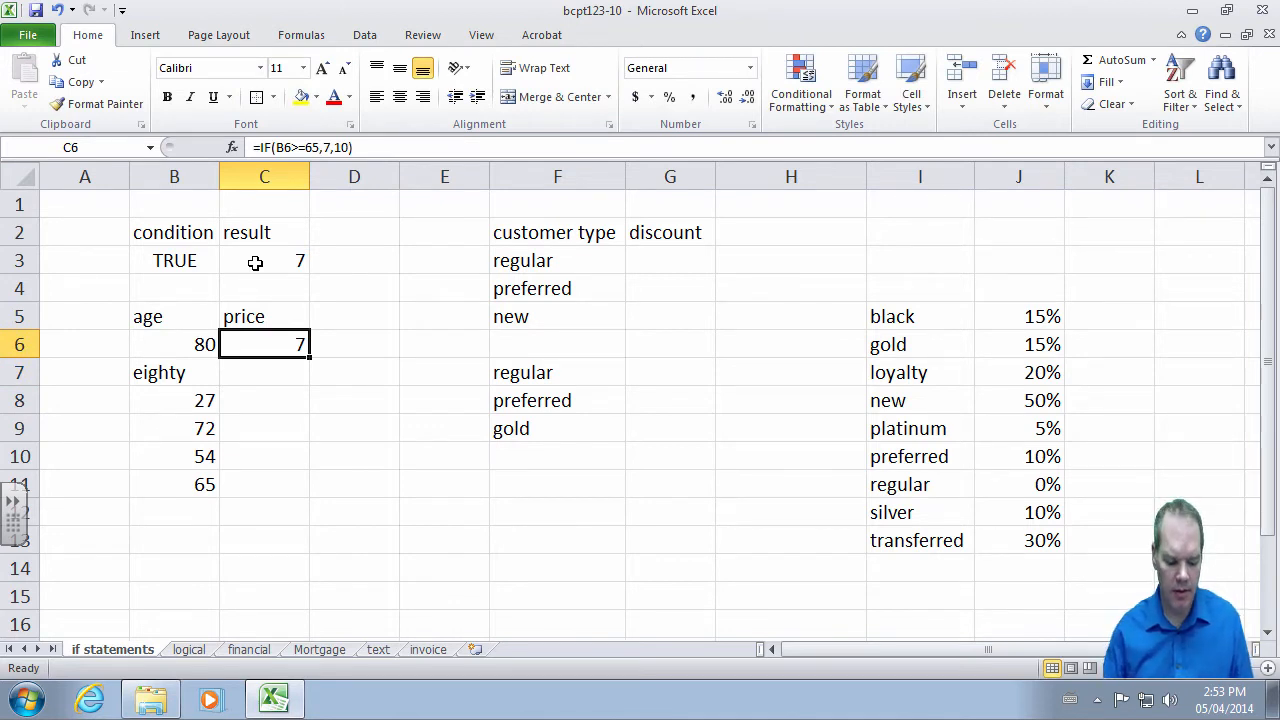
{"action": "key", "text": "ctrl+c"}
{"action": "left_click", "coordinate": [267, 394]}
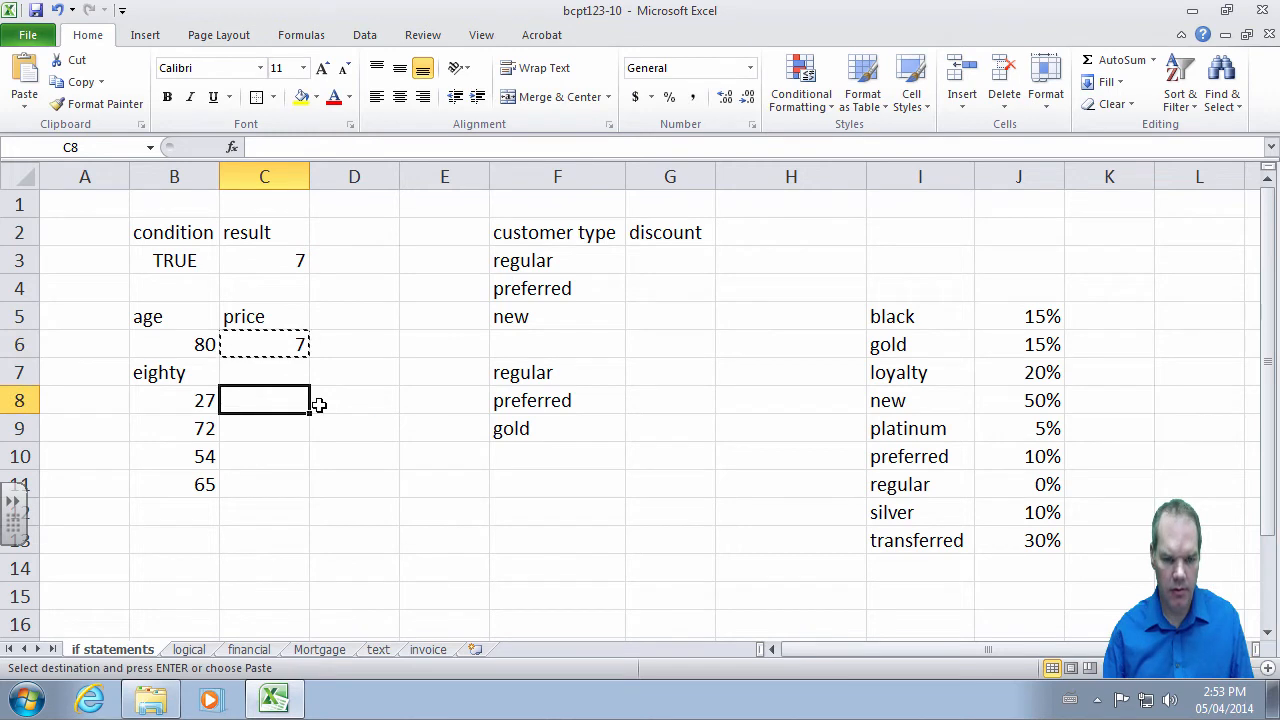
{"action": "key", "text": "ctrl+v"}
{"action": "key", "text": "Escape"}
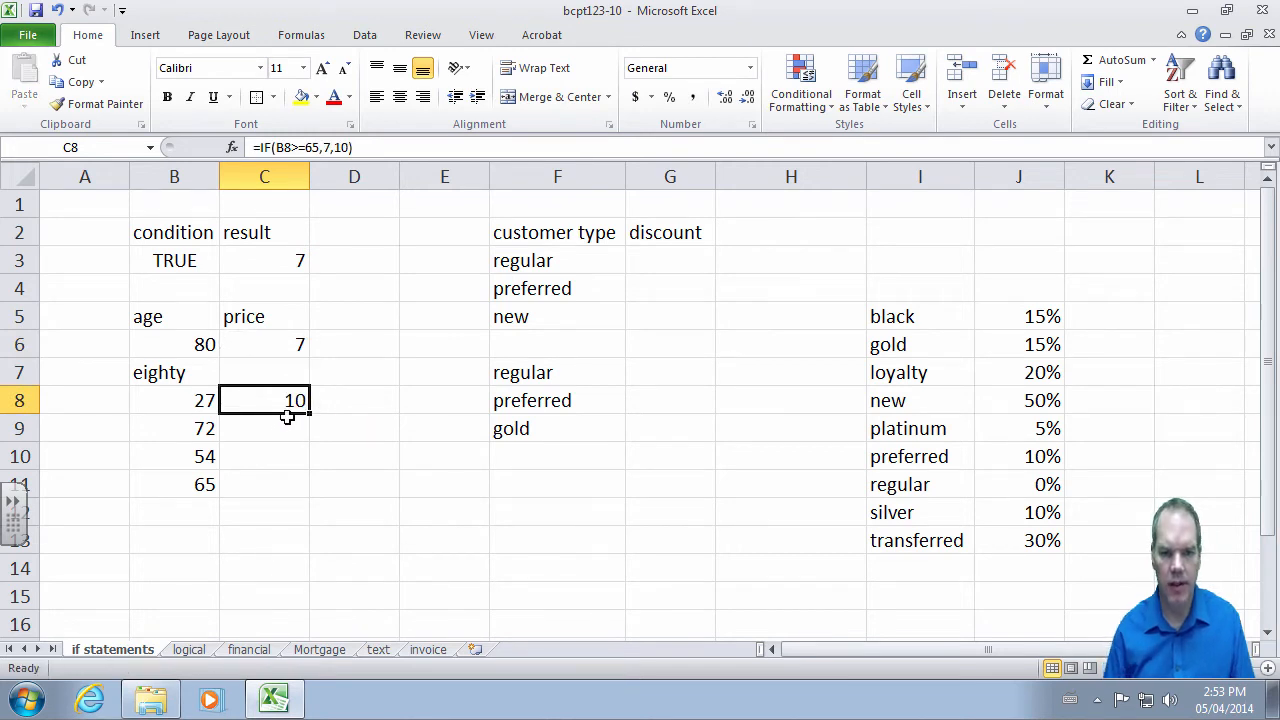
- Copy the C6 price formula into C7 too and inspect its formula
{"action": "key", "text": "Up"}
{"action": "key", "text": "Left"}
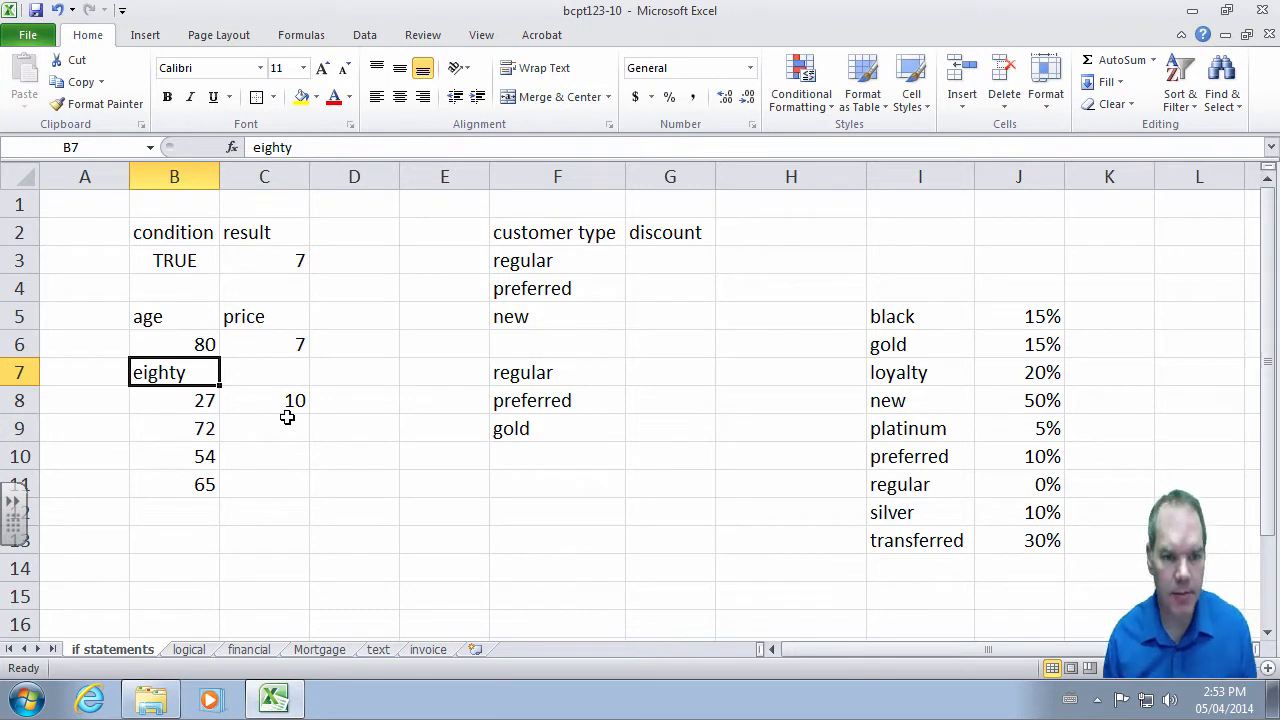
{"action": "key", "text": "Right"}
{"action": "key", "text": "Up"}
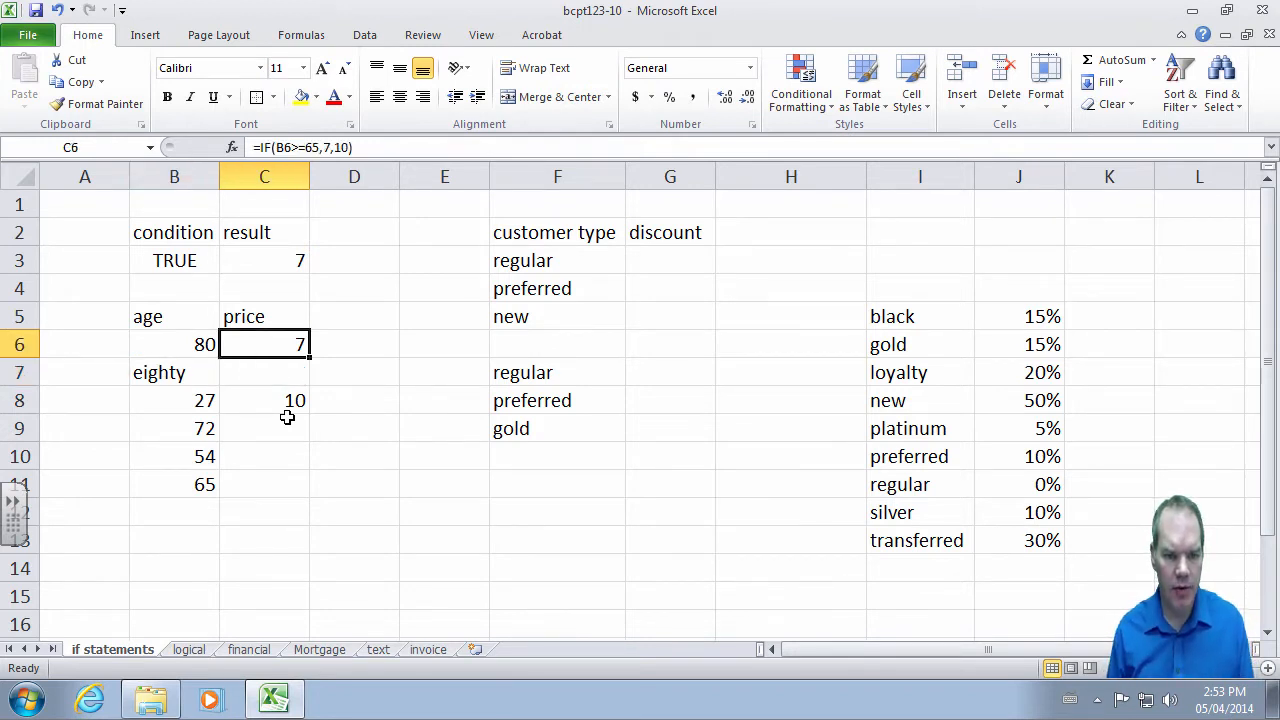
{"action": "key", "text": "ctrl+c"}
{"action": "key", "text": "Down"}
{"action": "key", "text": "ctrl+v"}
{"action": "key", "text": "Escape"}
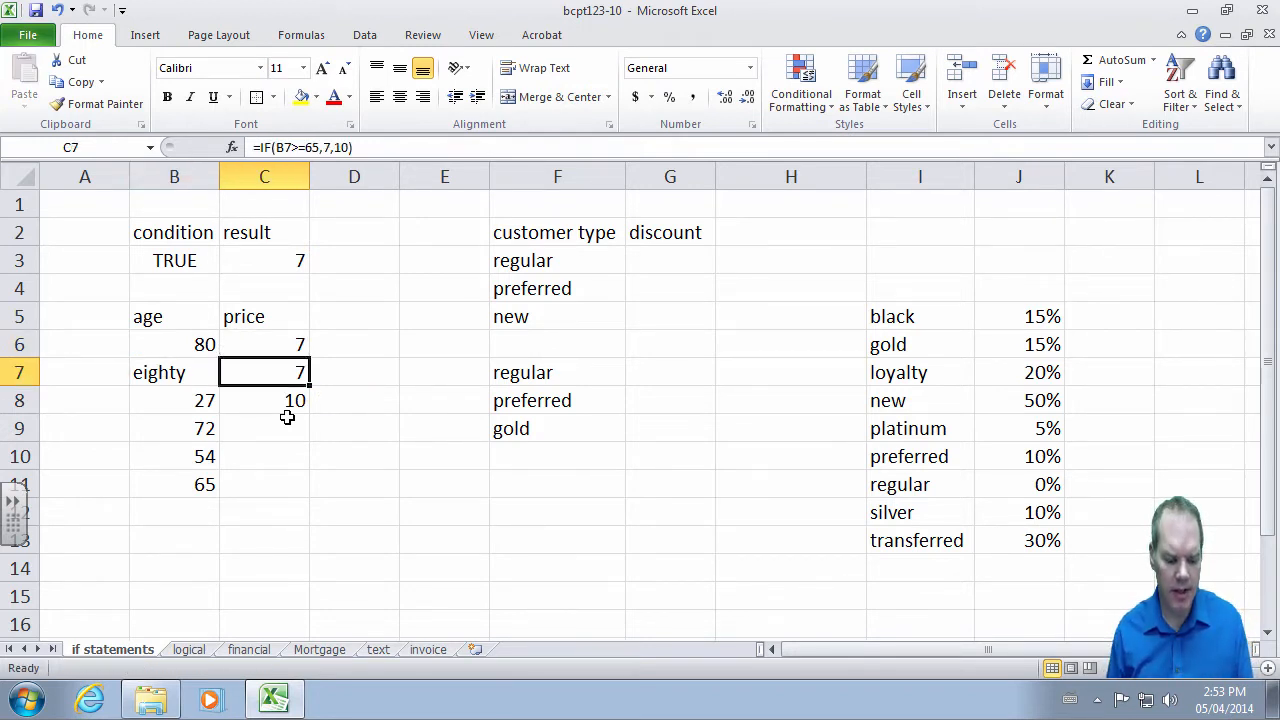
{"action": "key", "text": "F2"}
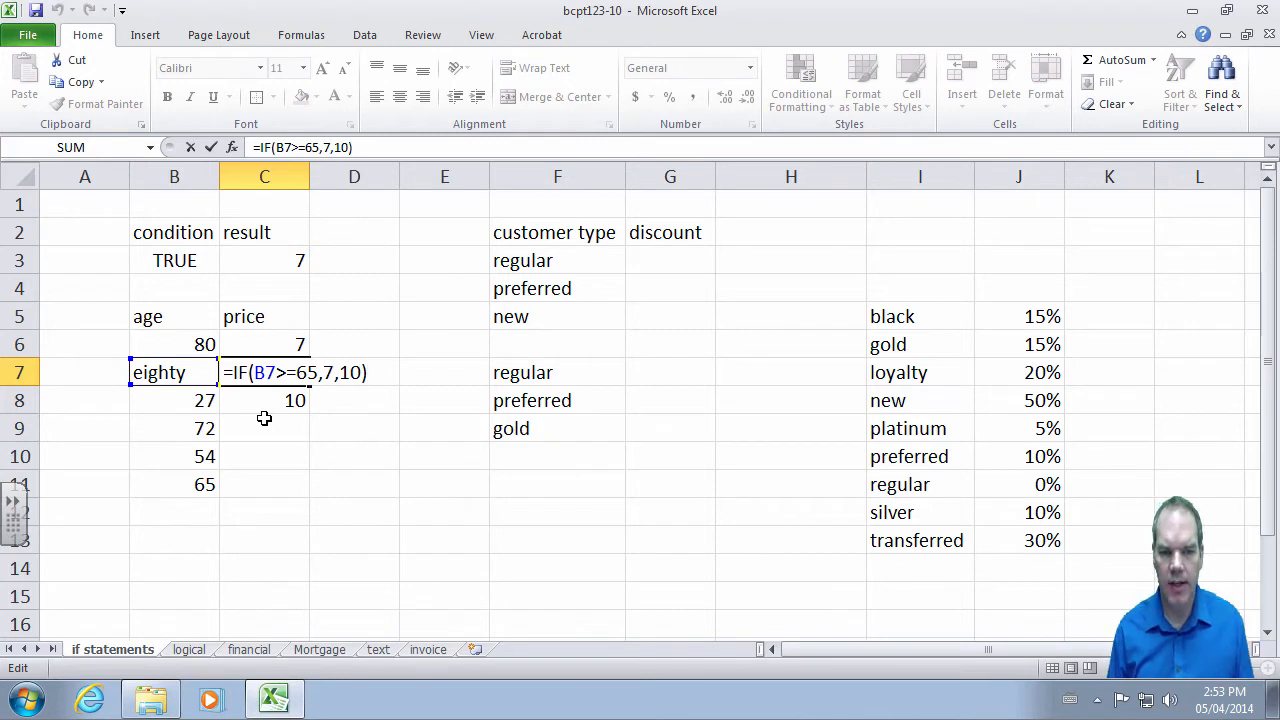
- Test the C7 price with the text ages 'ten' and 'aaaa' in B7
{"action": "key", "text": "shift+Tab"}
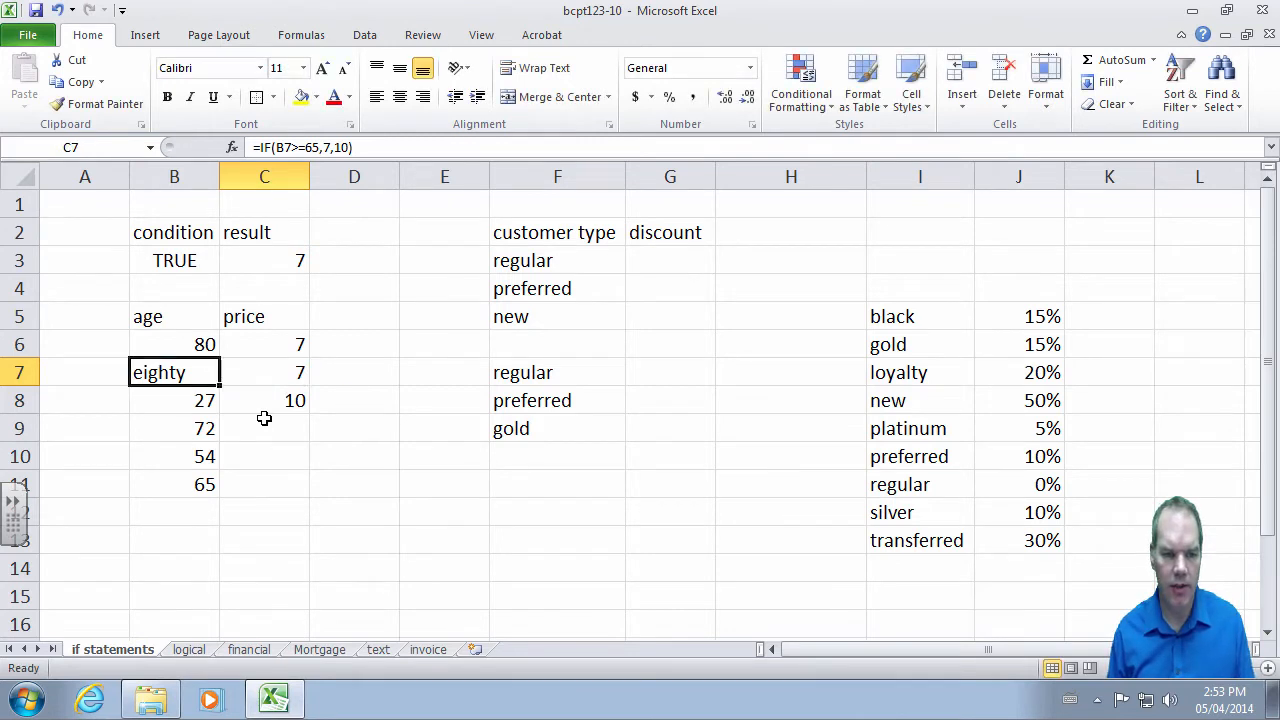
{"action": "type", "text": "ten"}
{"action": "key", "text": "Return"}
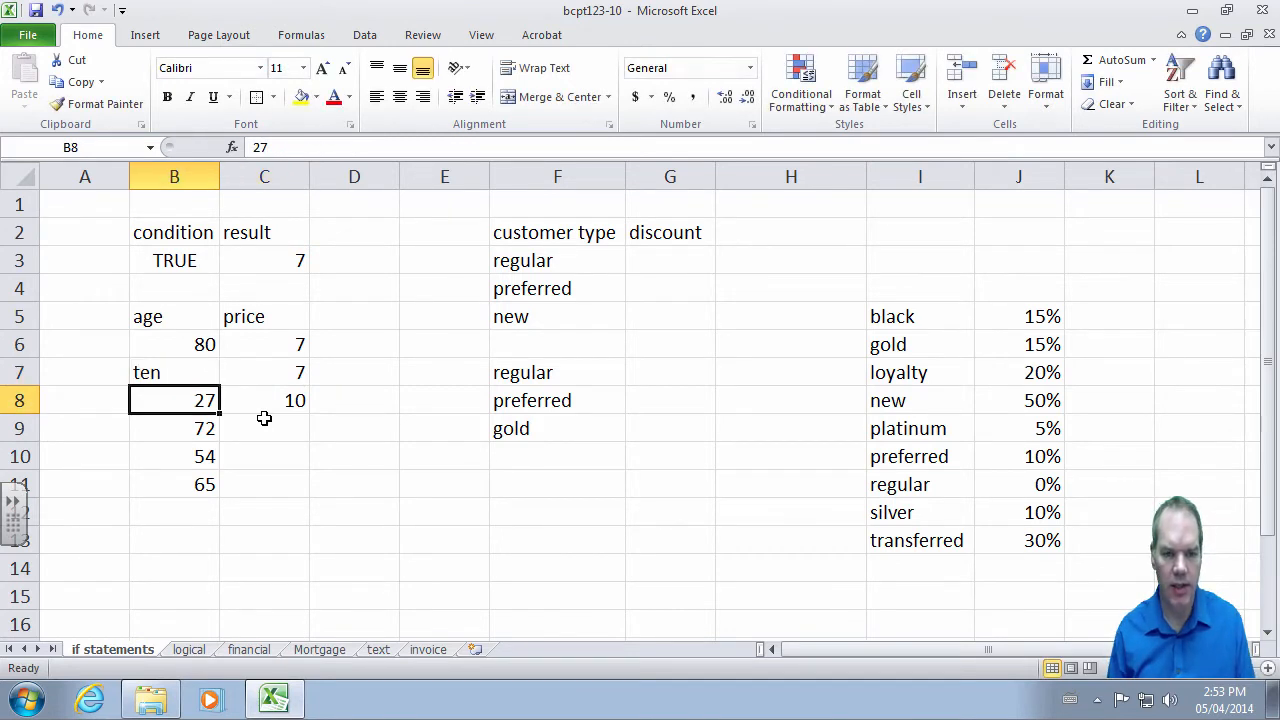
{"action": "key", "text": "Up"}
{"action": "type", "text": "aaaa"}
{"action": "key", "text": "Return"}
{"action": "key", "text": "Tab"}
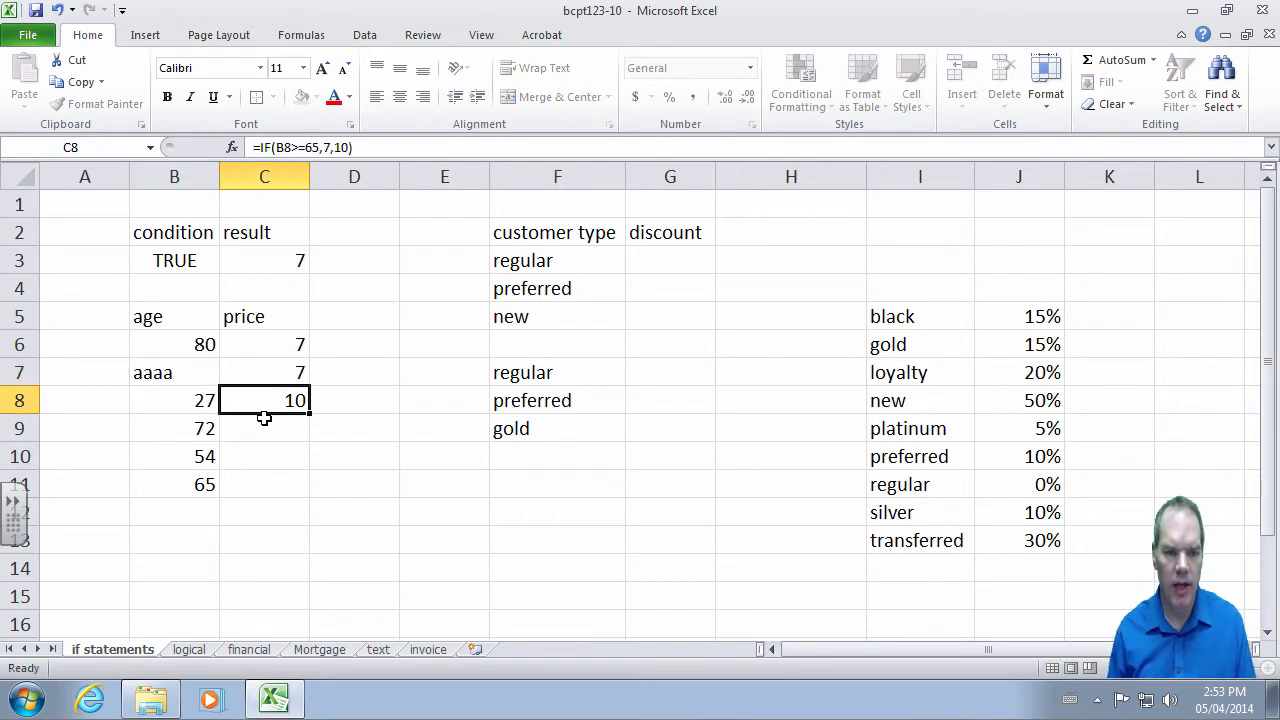
{"action": "key", "text": "Up"}
{"action": "key", "text": "Left"}
- Put 'eighty' back as the age in B7, confirm C7 still shows 7, and select B7:C7
{"action": "type", "text": "eigthy"}
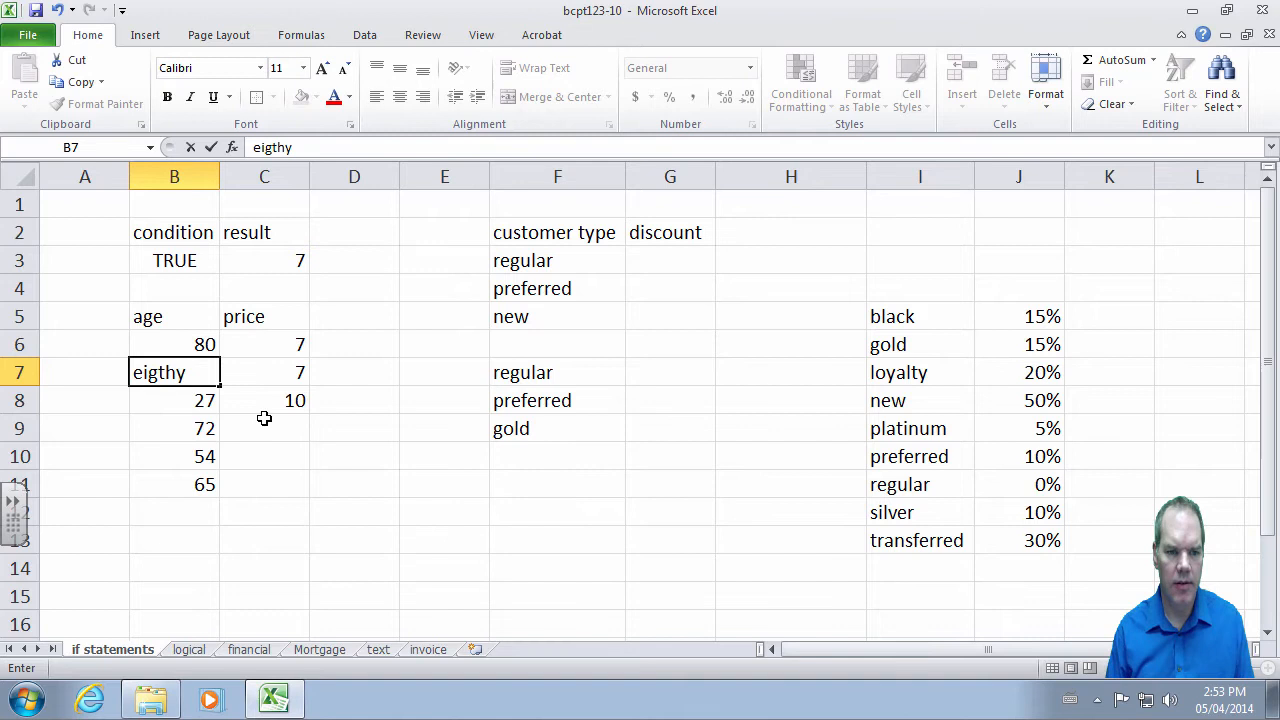
{"action": "key", "text": "BackSpace"}
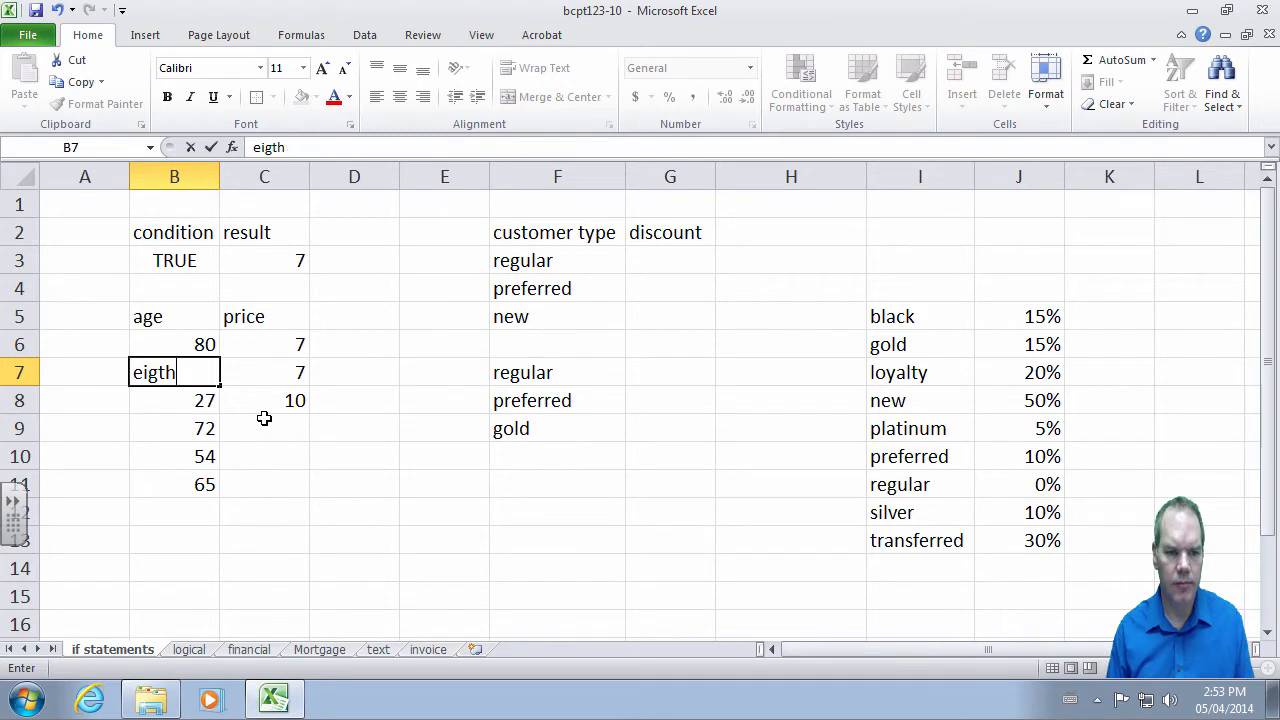
{"action": "type", "text": "ty"}
{"action": "key", "text": "Return"}
{"action": "key", "text": "Up"}
{"action": "type", "text": "eighty"}
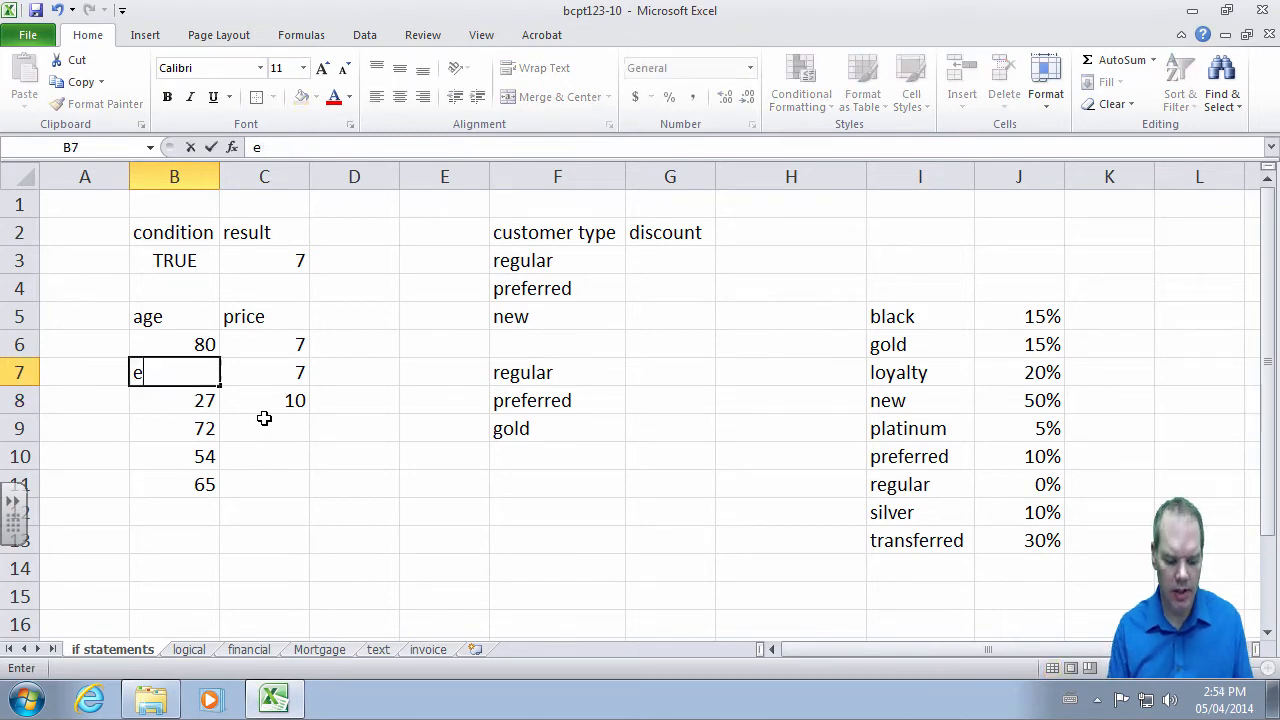
{"action": "key", "text": "Return"}
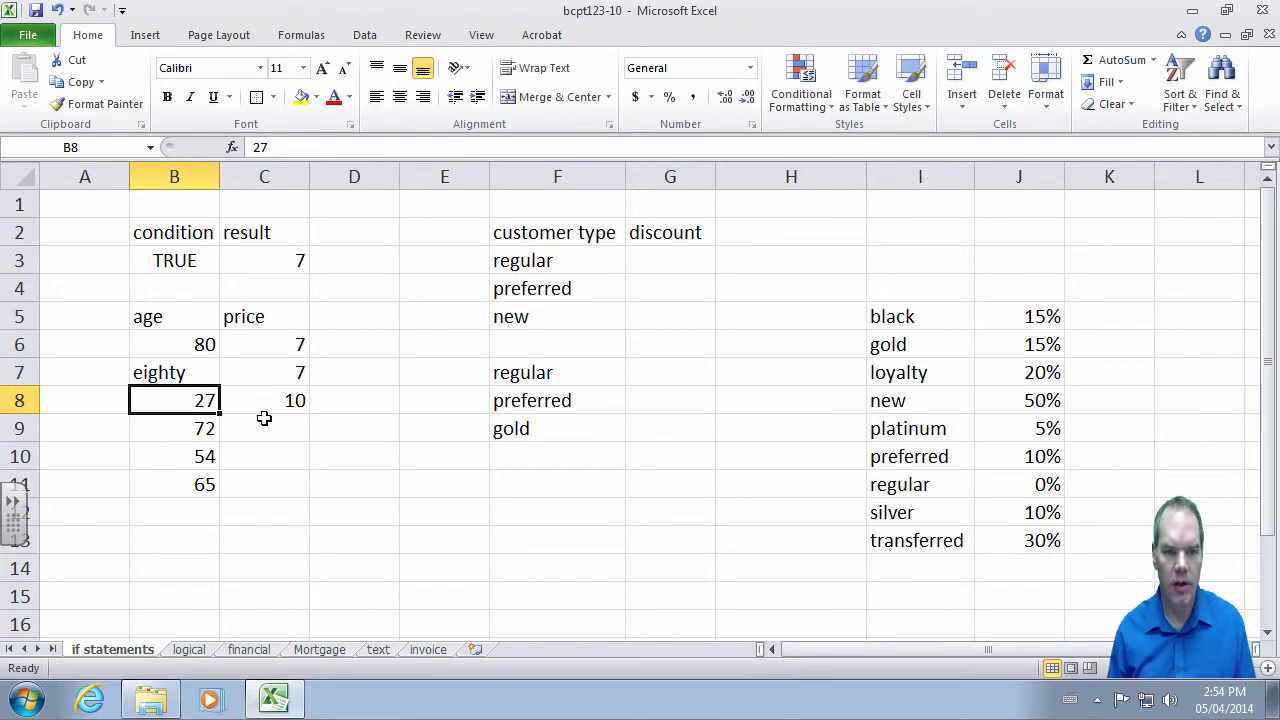
{"action": "key", "text": "Up"}
{"action": "key", "text": "Right"}
{"action": "key", "text": "Left"}
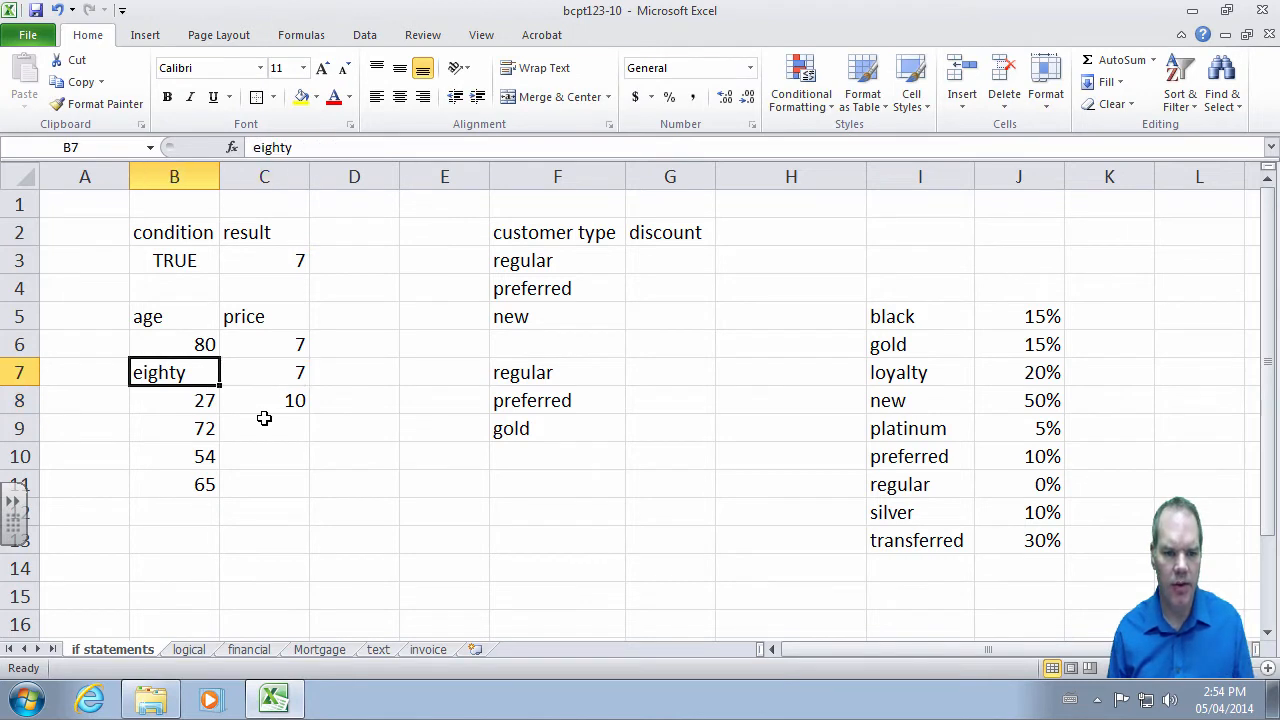
{"action": "key", "text": "shift+Right"}
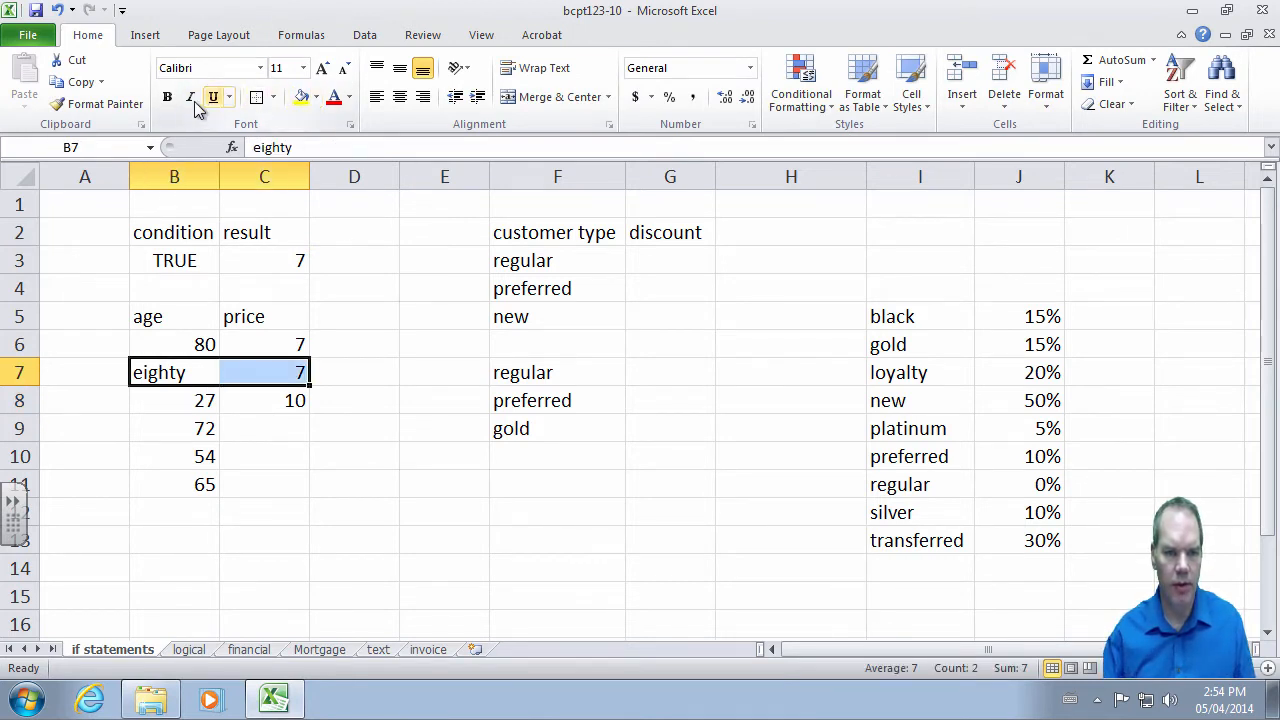
- Apply strikethrough formatting to the eighty row B7:C7
{"action": "left_click", "coordinate": [350, 124]}
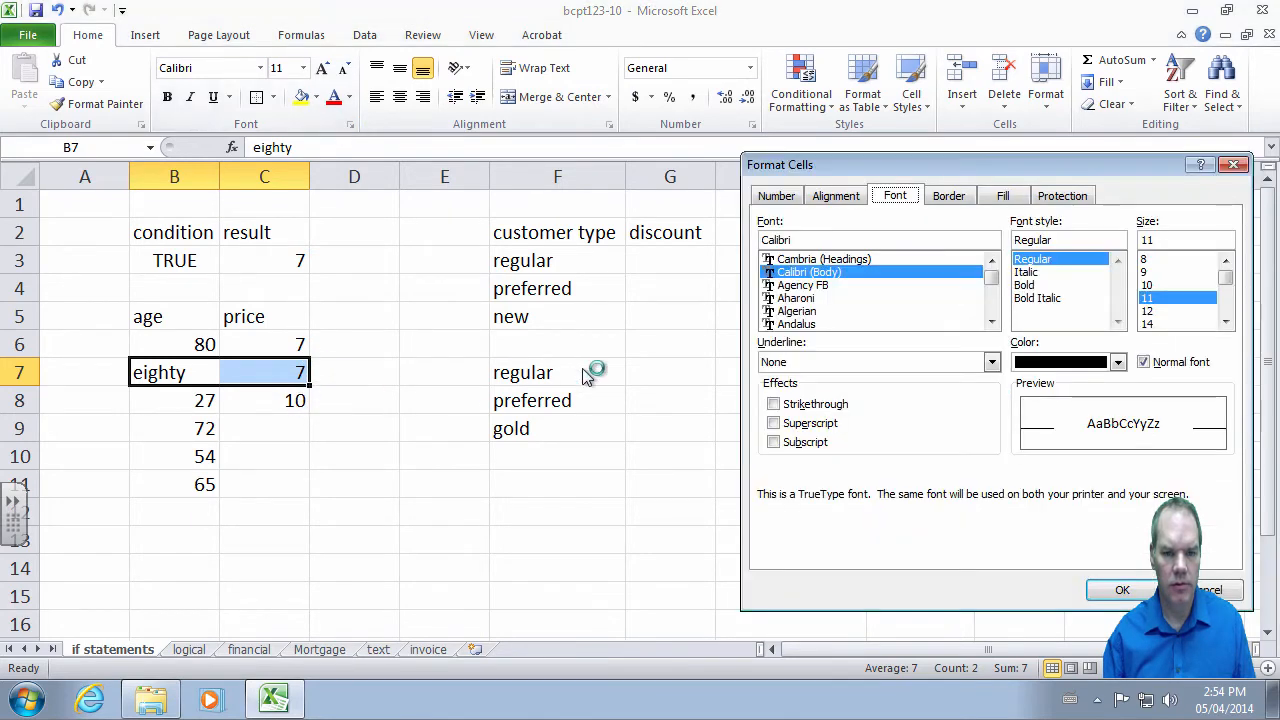
{"action": "left_click", "coordinate": [814, 408]}
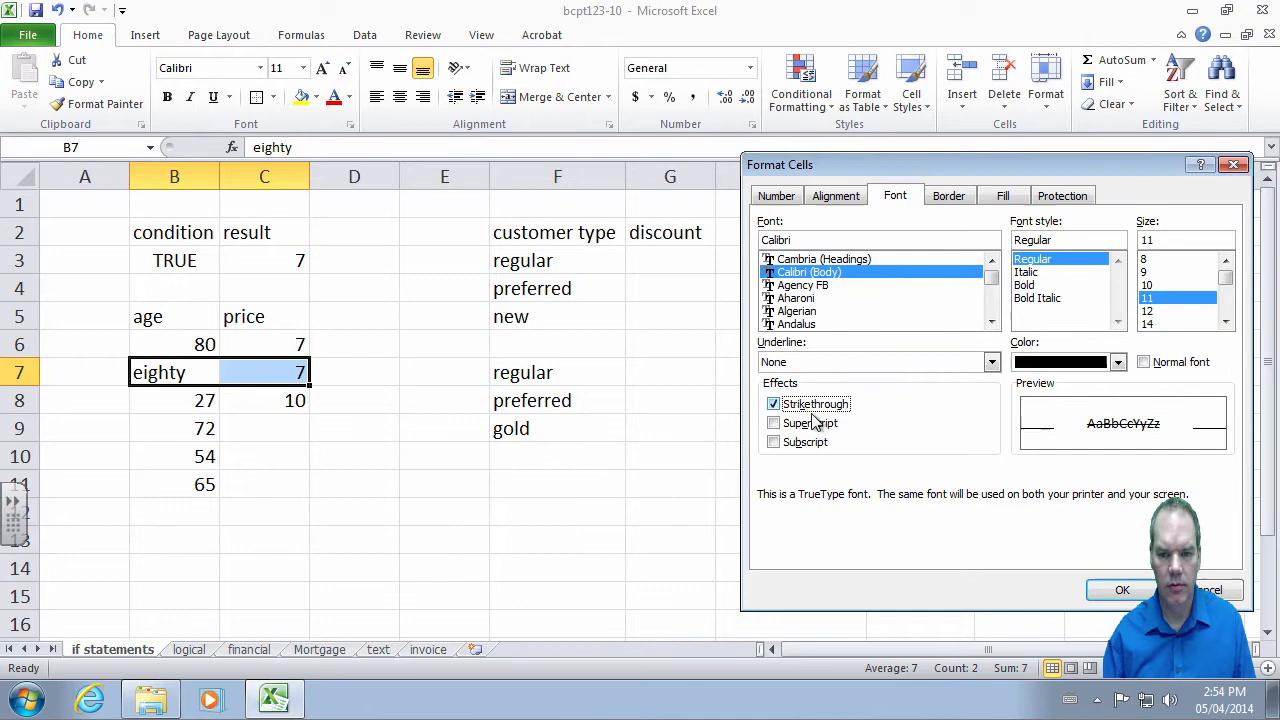
{"action": "left_click", "coordinate": [1130, 592]}
{"action": "left_click", "coordinate": [774, 537]}
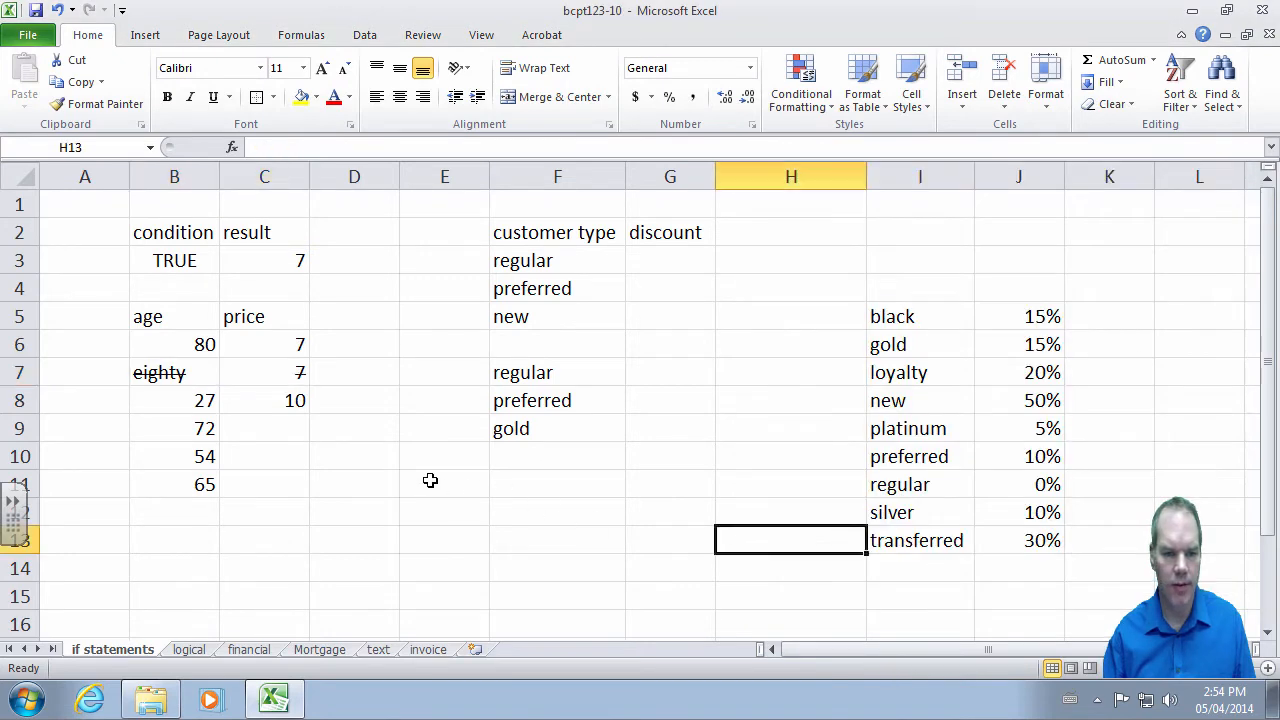
- Fill the C8 price formula into C9:C11, giving 7, 10 and 7
{"action": "left_click", "coordinate": [296, 404]}
{"action": "key", "text": "ctrl+c"}
{"action": "key", "text": "Down"}
{"action": "key", "text": "Down"}
{"action": "key", "text": "Up"}
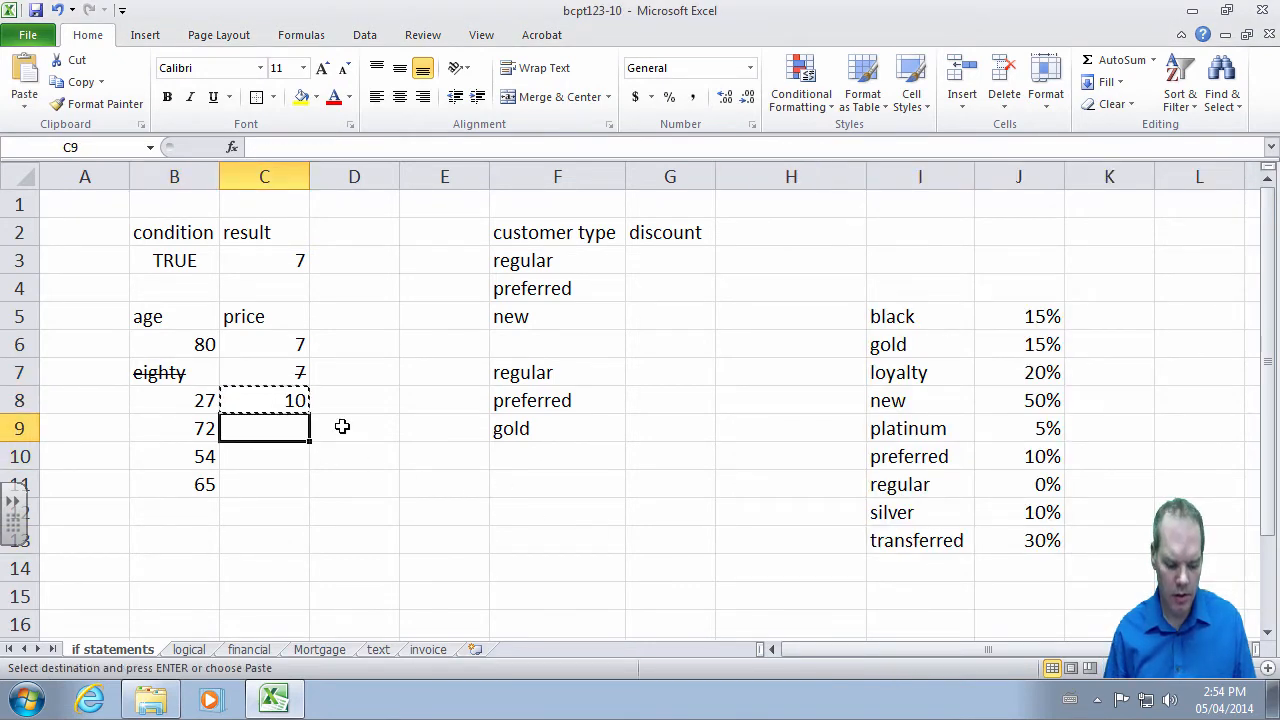
{"action": "key", "text": "shift+Down"}
{"action": "key", "text": "shift+Down"}
{"action": "key", "text": "Return"}
{"action": "key", "text": "shift+Up"}
{"action": "key", "text": "shift+Up"}
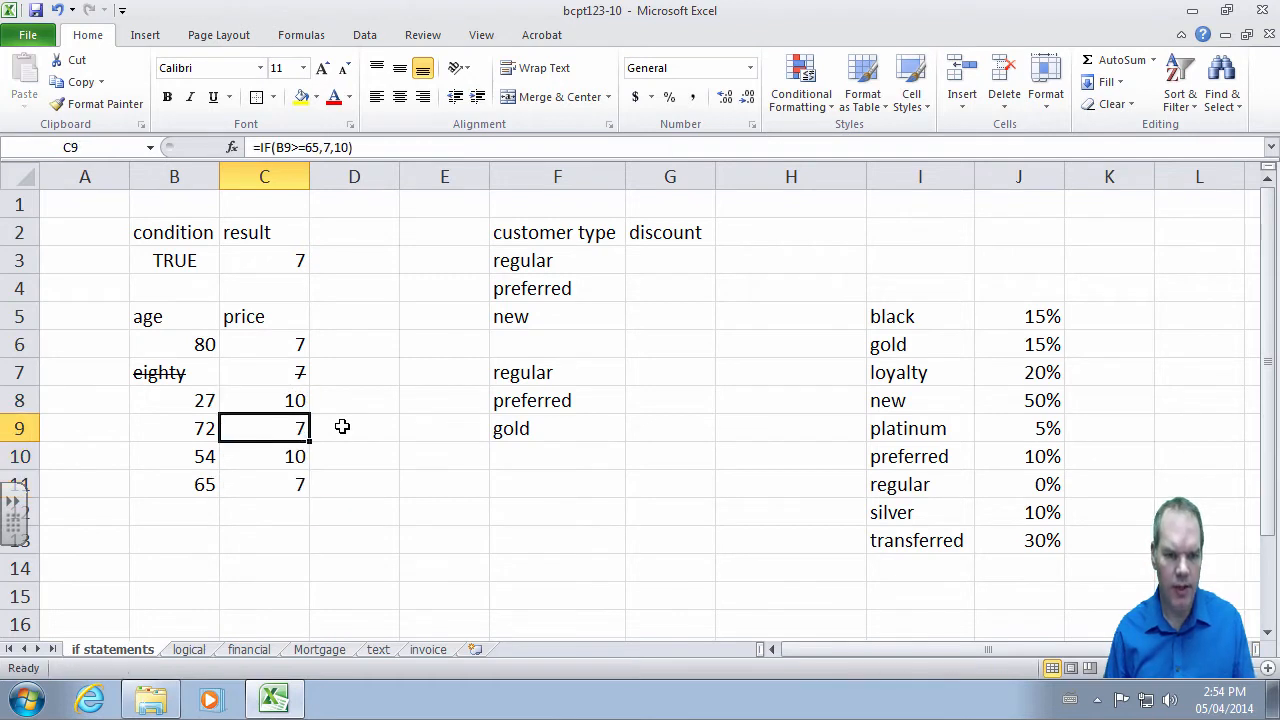
{"action": "key", "text": "Down"}
{"action": "key", "text": "Down"}
{"action": "key", "text": "Up"}
{"action": "key", "text": "Up"}
{"action": "key", "text": "Up"}
{"action": "key", "text": "Up"}
{"action": "key", "text": "Down"}
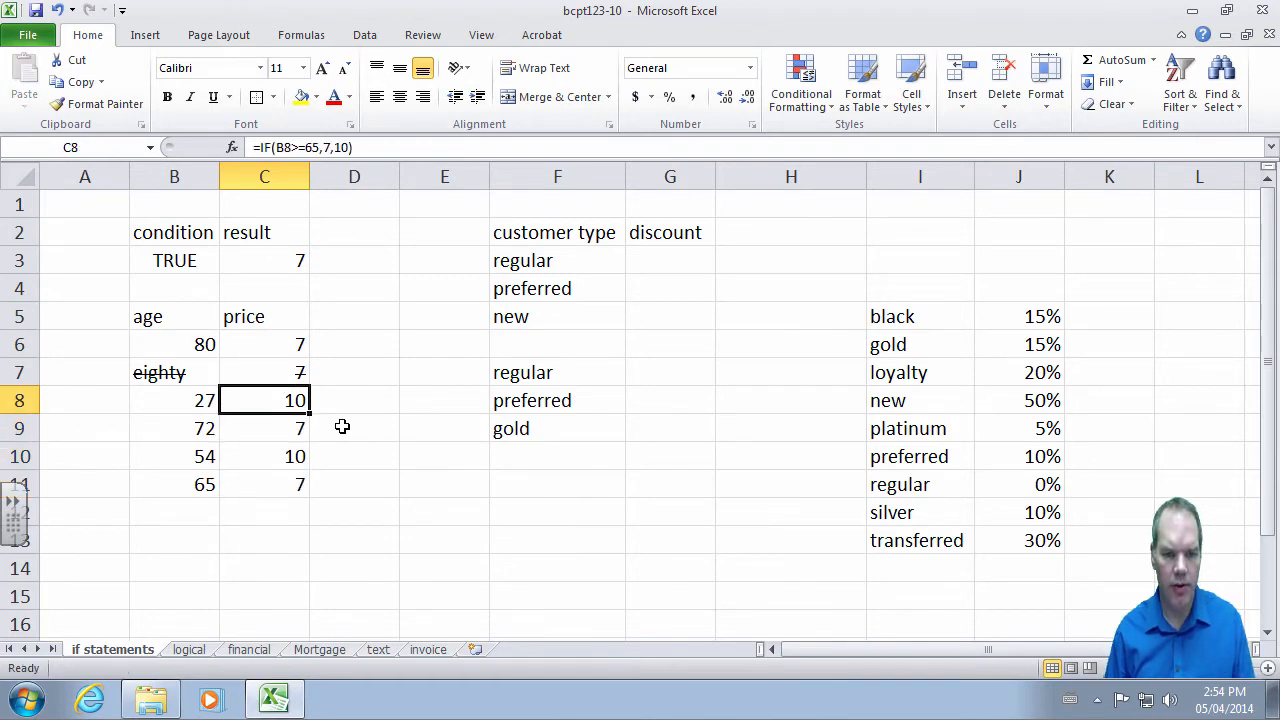
{"action": "key", "text": "Down"}
{"action": "key", "text": "Down"}
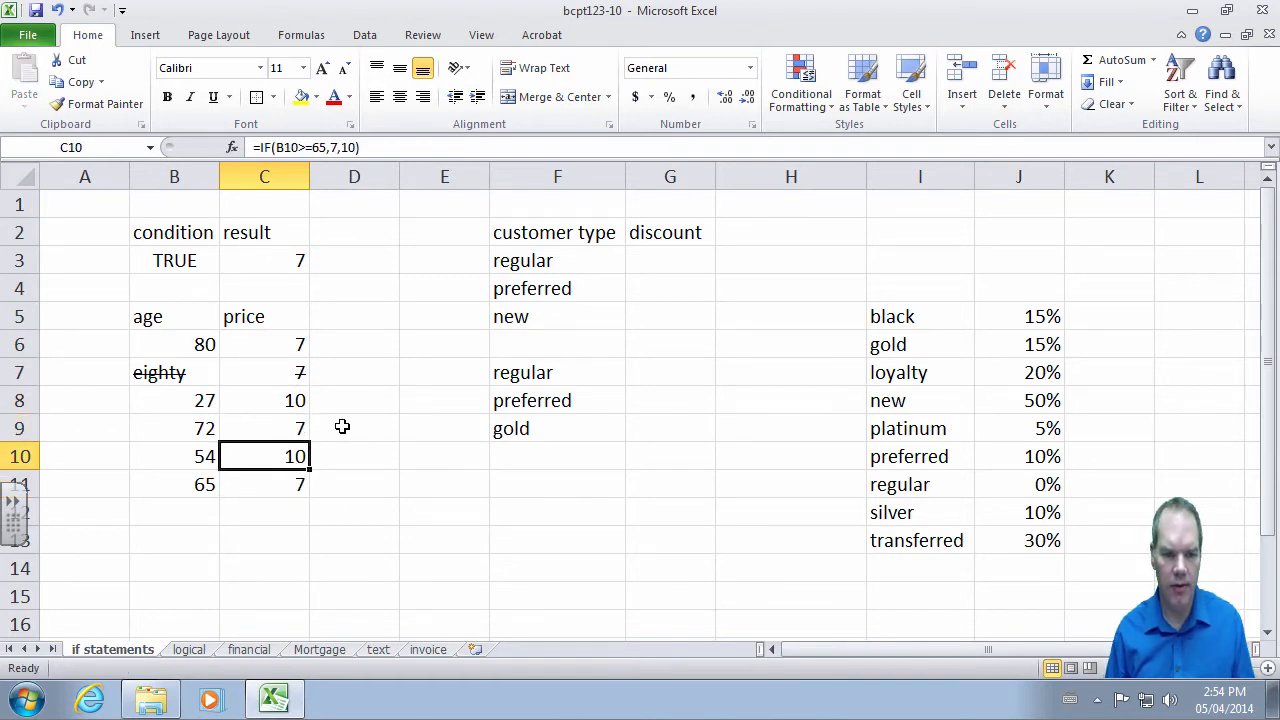
{"action": "key", "text": "Up"}
{"action": "key", "text": "Up"}
{"action": "key", "text": "Up"}
{"action": "key", "text": "Up"}
{"action": "key", "text": "Up"}
{"action": "key", "text": "Up"}
{"action": "key", "text": "Down"}
{"action": "key", "text": "Down"}
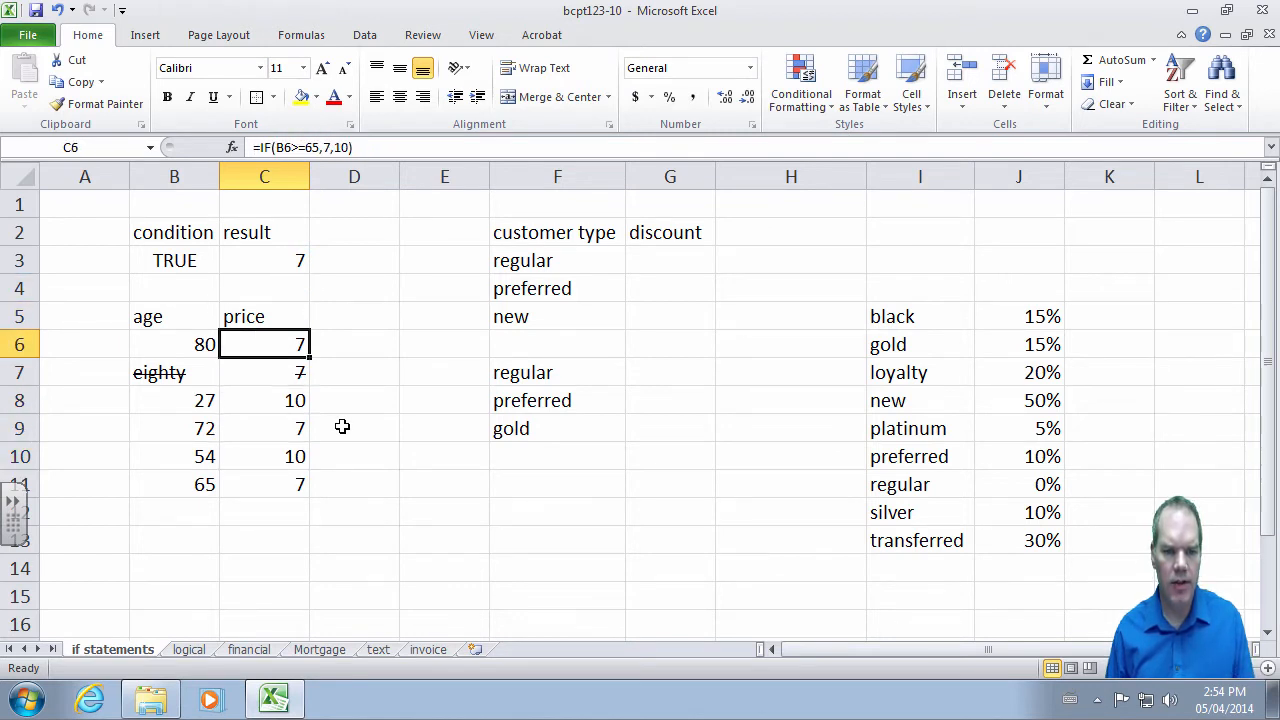
{"action": "key", "text": "Up"}
{"action": "key", "text": "Up"}
{"action": "key", "text": "Up"}
{"action": "key", "text": "Down"}
{"action": "key", "text": "Down"}
{"action": "key", "text": "Down"}
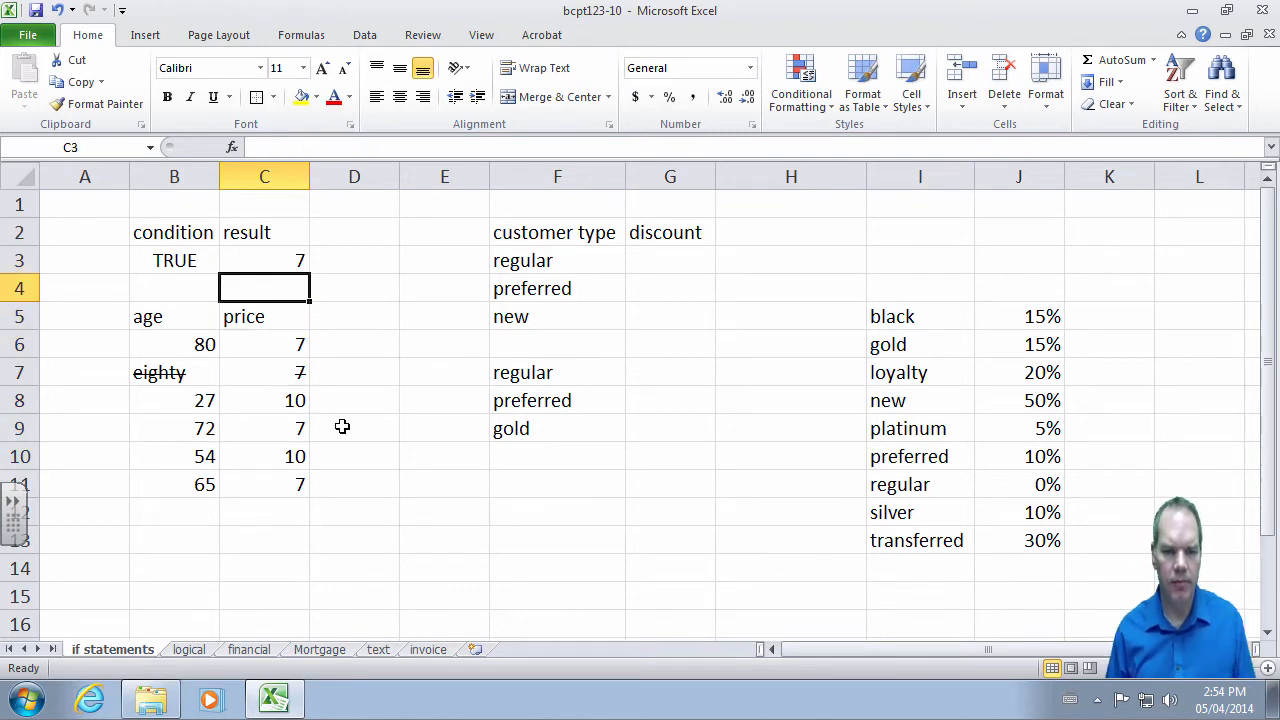
- Change C6's formula to =IF(OR(B6>=65,B6<=15),7,10)
{"action": "key", "text": "F2"}
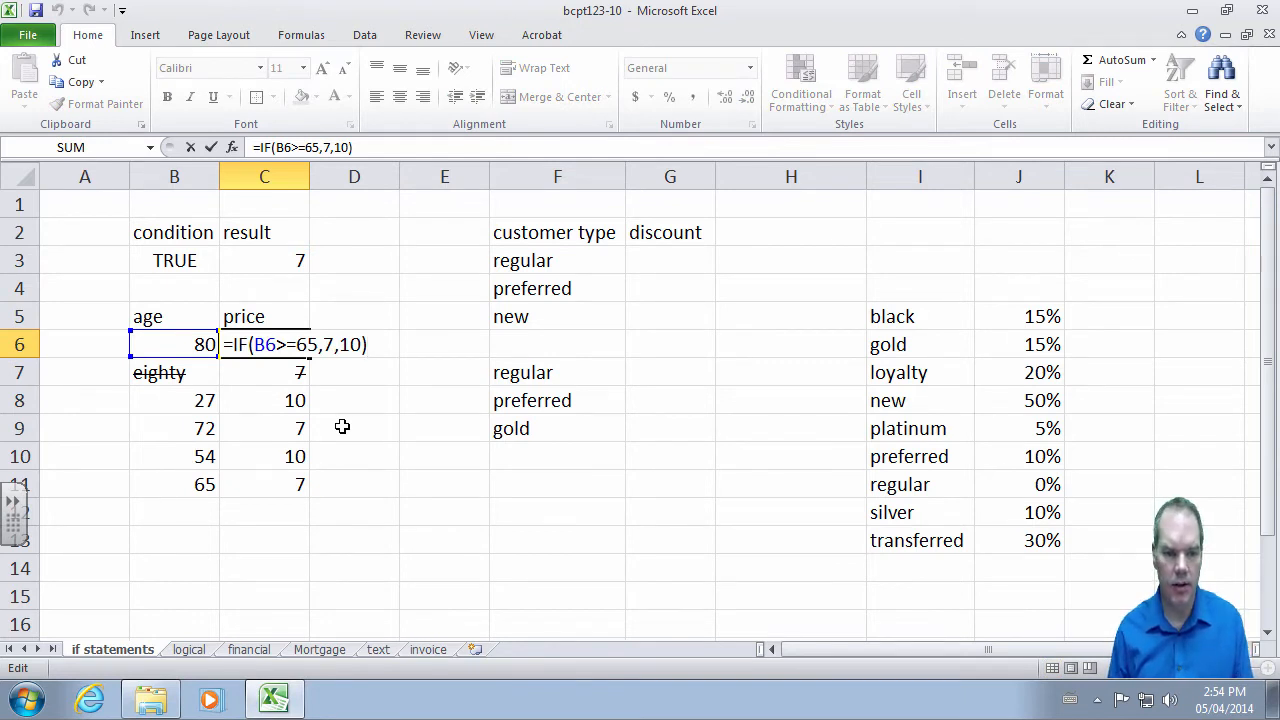
{"action": "key", "text": "Left"}
{"action": "key", "text": "Left"}
{"action": "key", "text": "Left"}
{"action": "key", "text": "Left"}
{"action": "key", "text": "Left"}
{"action": "key", "text": "Left"}
{"action": "key", "text": "Left"}
{"action": "key", "text": "Left"}
{"action": "key", "text": "Left"}
{"action": "key", "text": "Left"}
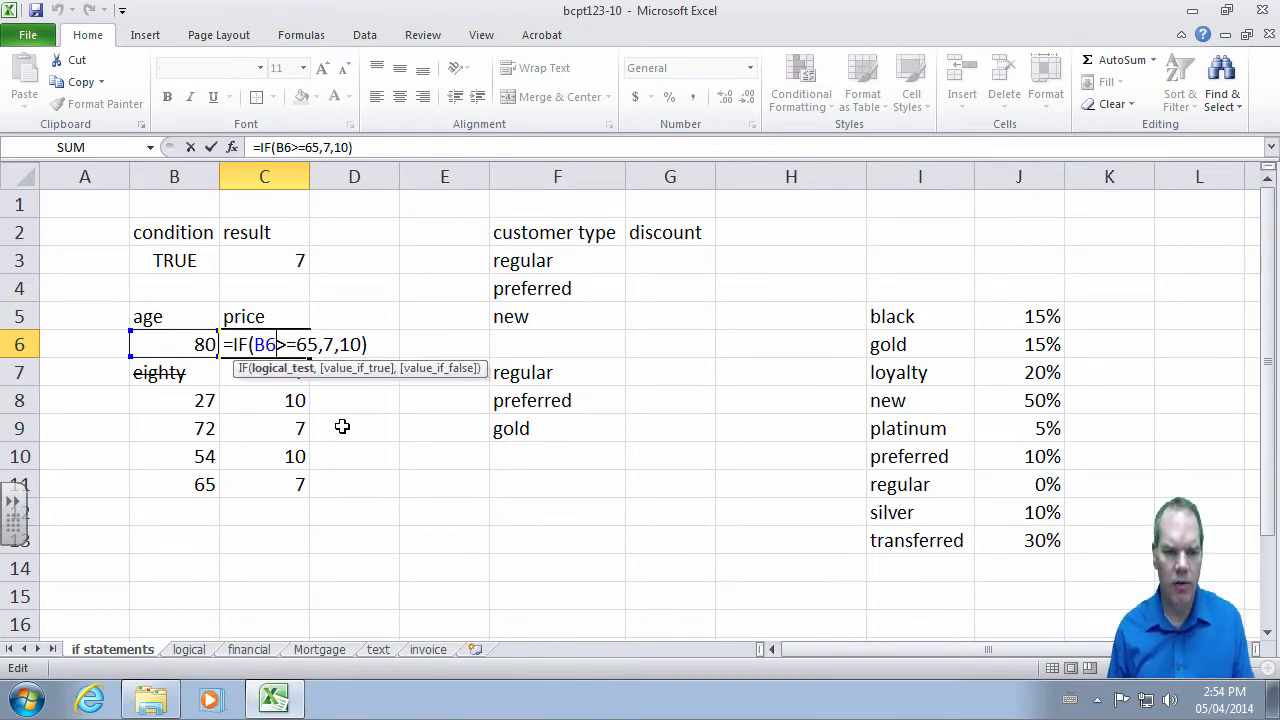
{"action": "key", "text": "Left"}
{"action": "key", "text": "Left"}
{"action": "type", "text": "or("}
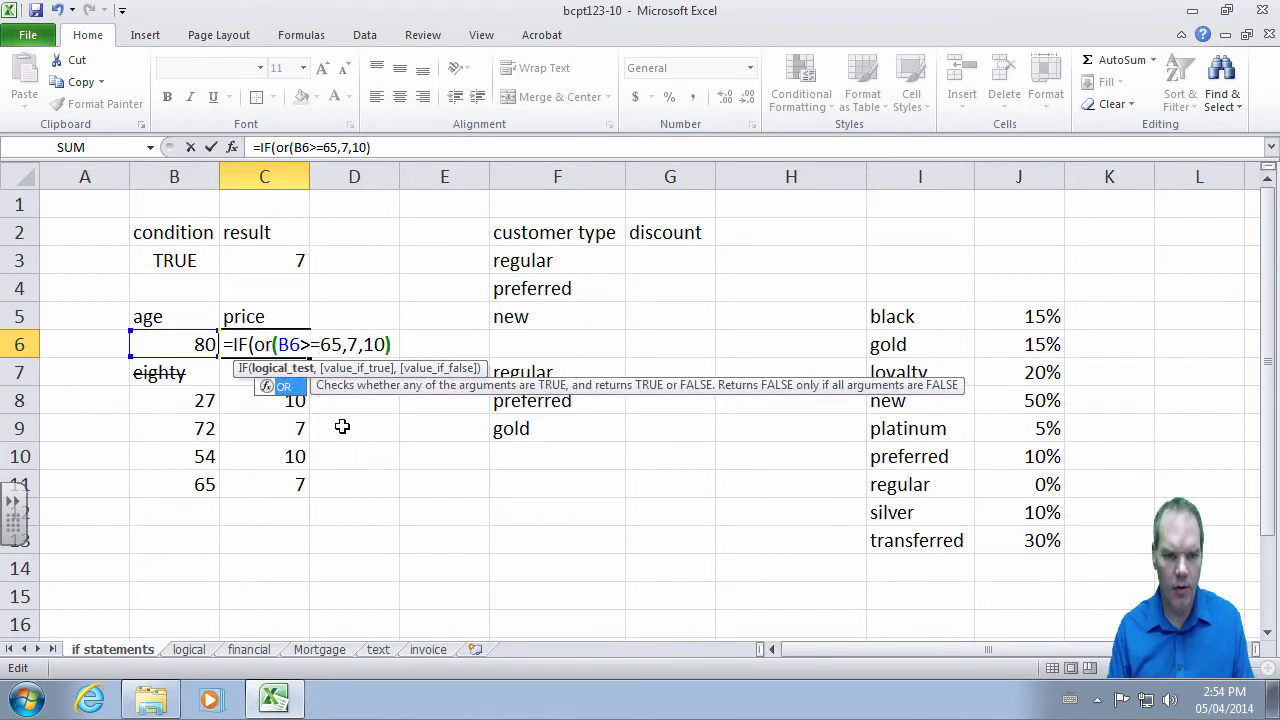
{"action": "key", "text": "Right"}
{"action": "key", "text": "Right"}
{"action": "key", "text": "Right"}
{"action": "key", "text": "Right"}
{"action": "key", "text": "Right"}
{"action": "key", "text": "Right"}
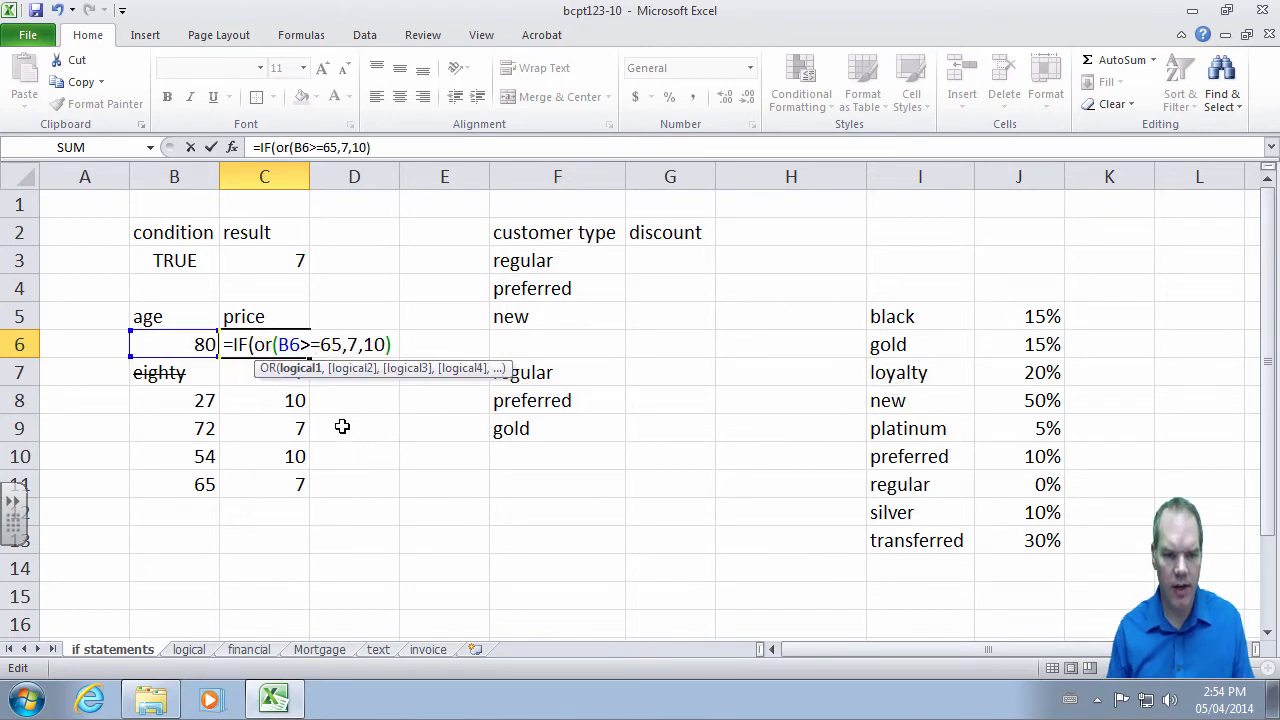
{"action": "type", "text": ","}
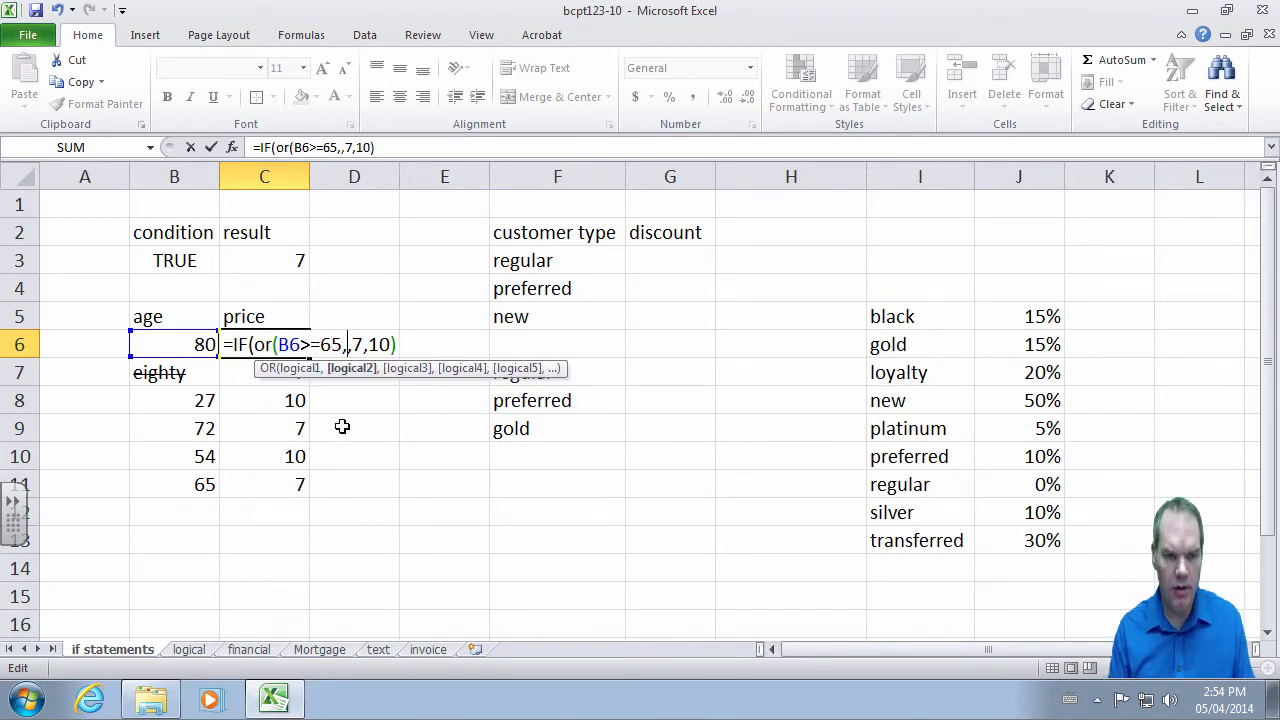
{"action": "type", "text": "B6"}
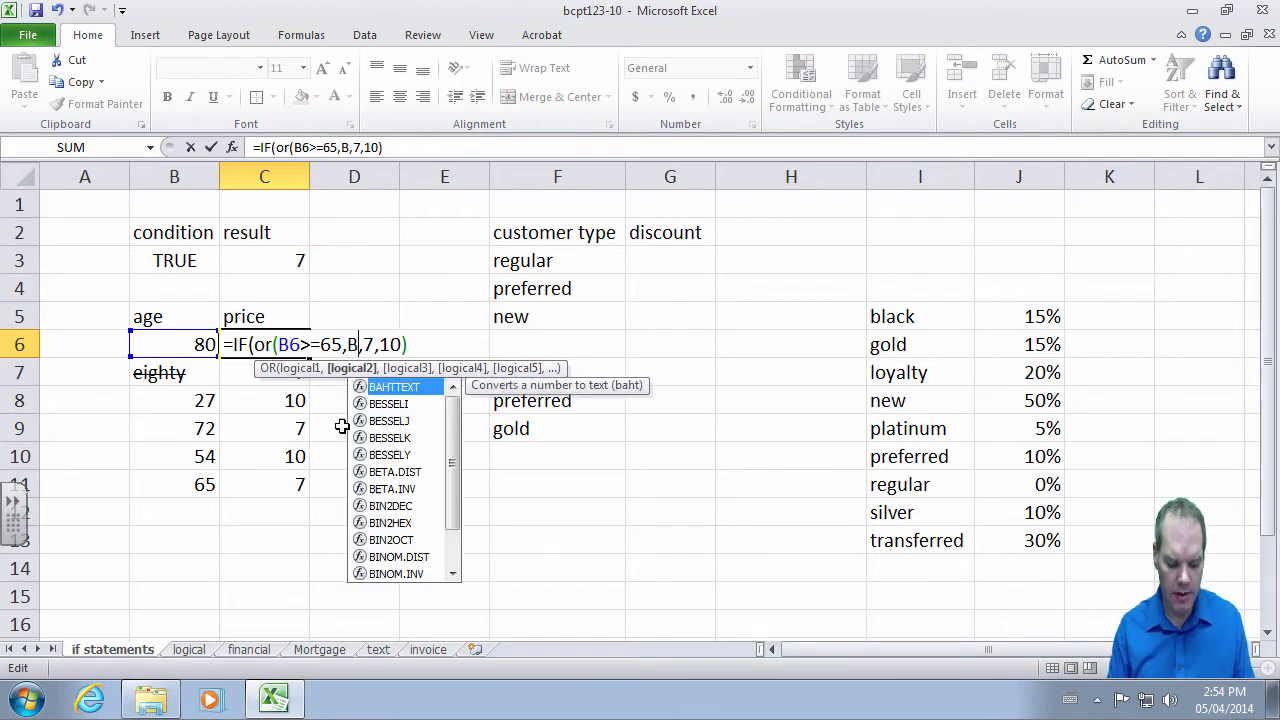
{"action": "type", "text": "<=15"}
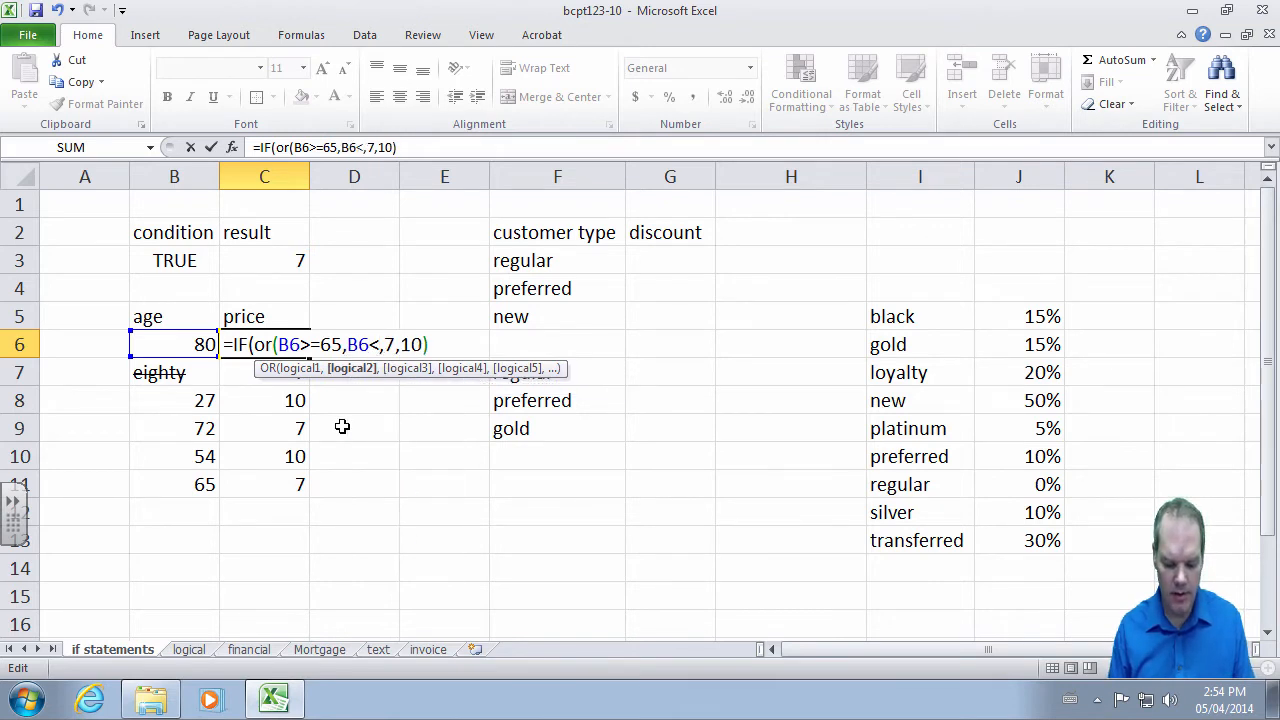
{"action": "type", "text": ")"}
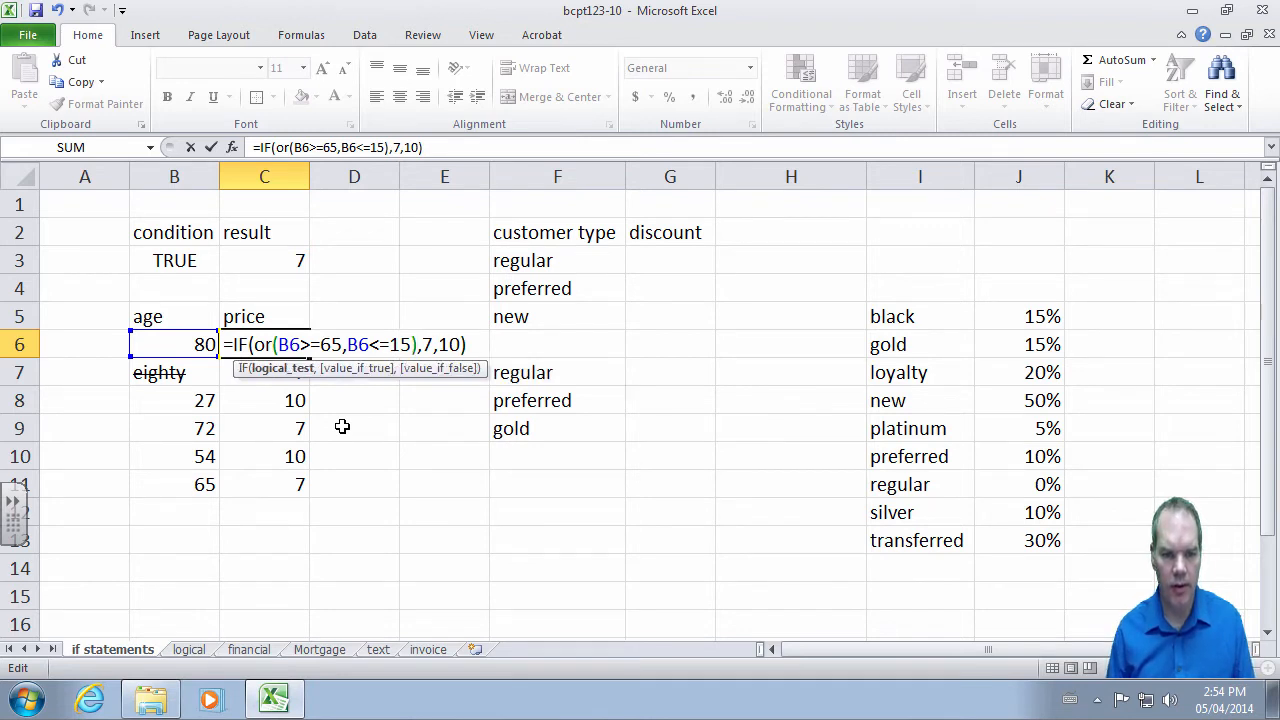
{"action": "key", "text": "Return"}
{"action": "key", "text": "Up"}
- Copy the OR-based price formula into C7:C11
{"action": "key", "text": "ctrl+c"}
{"action": "key", "text": "Down"}
{"action": "key", "text": "shift+Down"}
{"action": "key", "text": "shift+Down"}
{"action": "key", "text": "shift+Down"}
{"action": "key", "text": "shift+Down"}
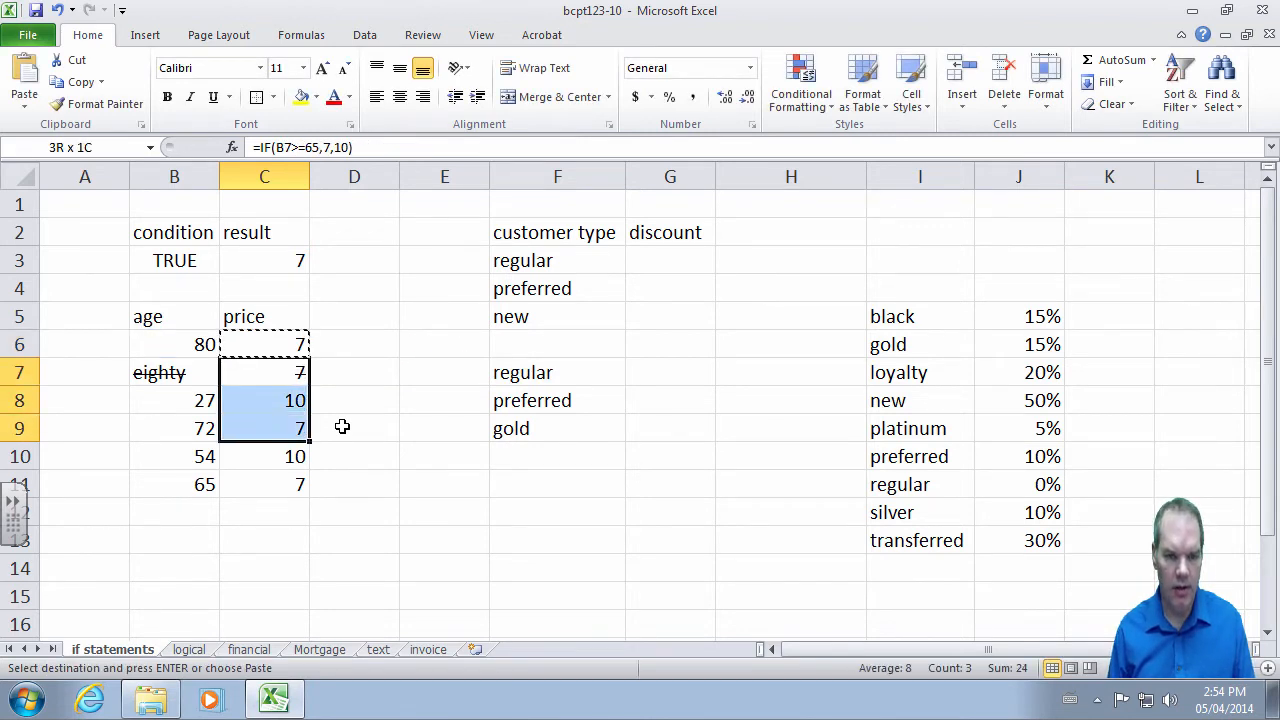
{"action": "key", "text": "ctrl+v"}
{"action": "key", "text": "Escape"}
{"action": "key", "text": "Down"}
{"action": "key", "text": "Down"}
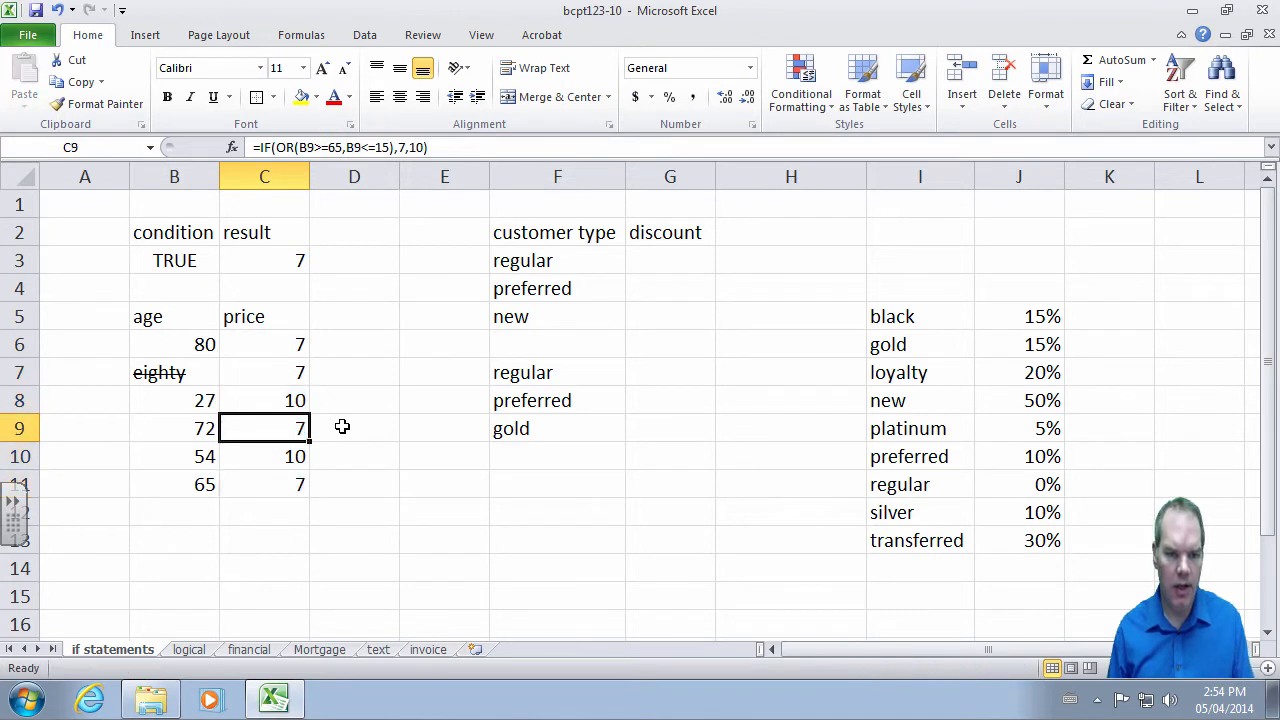
{"action": "key", "text": "Left"}
{"action": "key", "text": "Up"}
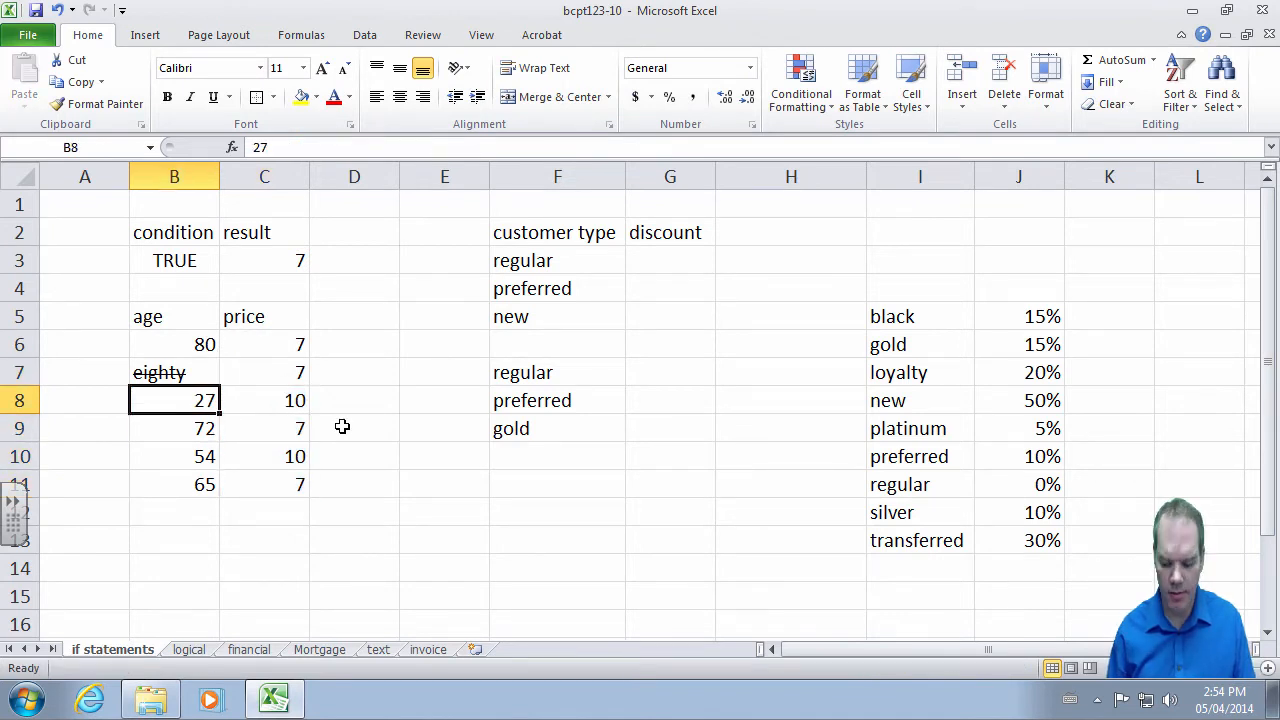
- Change the age in B8 to 16, then 14, so C8 shows 7
{"action": "key", "text": "Right"}
{"action": "key", "text": "Left"}
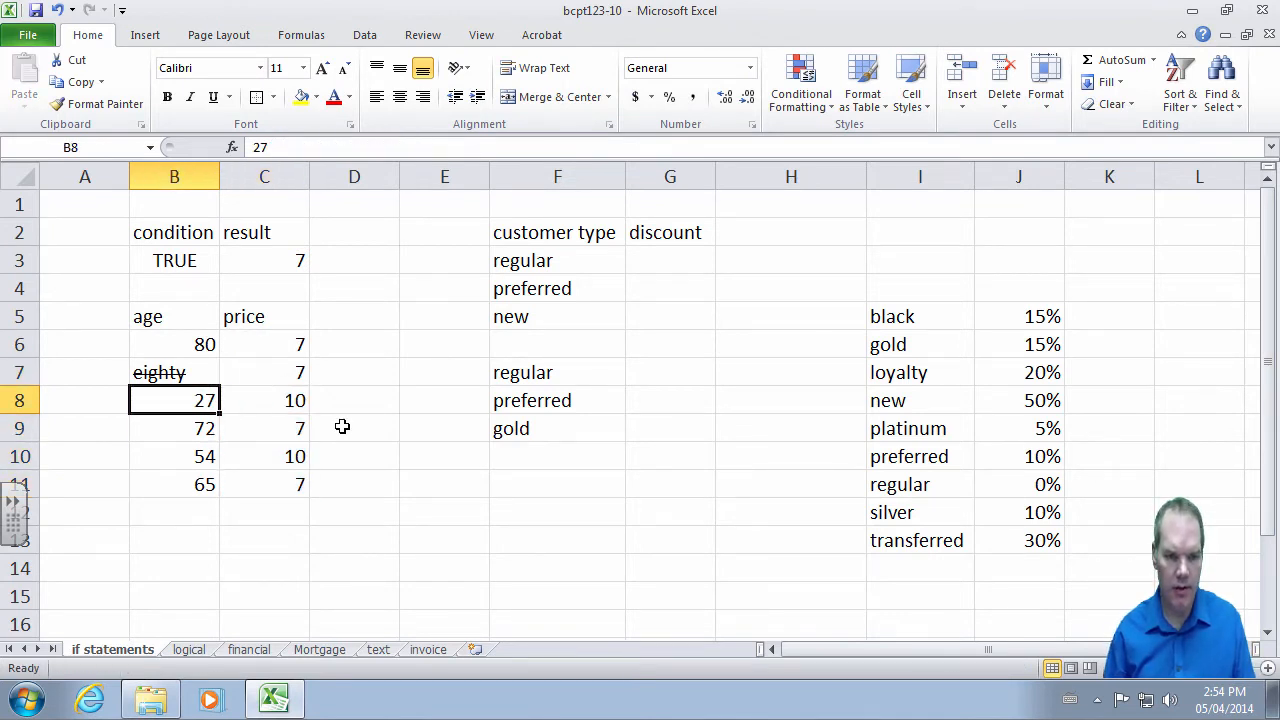
{"action": "type", "text": "16"}
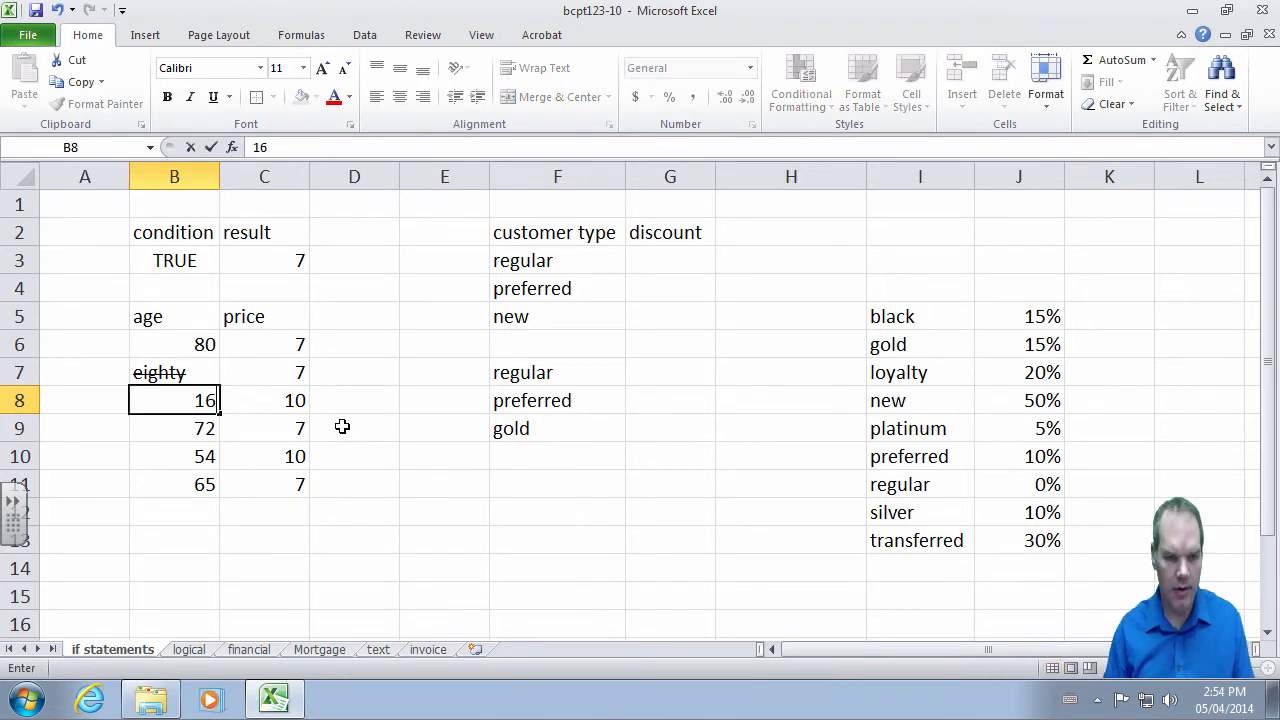
{"action": "key", "text": "Return"}
{"action": "key", "text": "Up"}
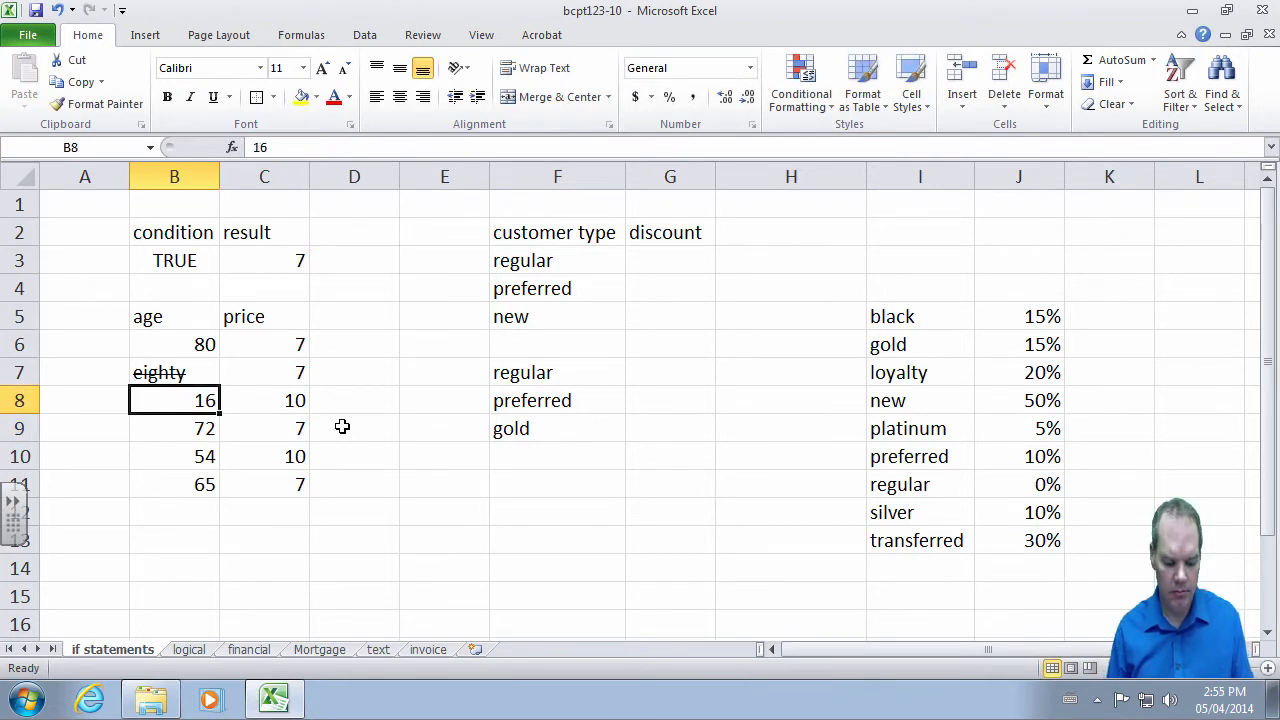
{"action": "type", "text": "14"}
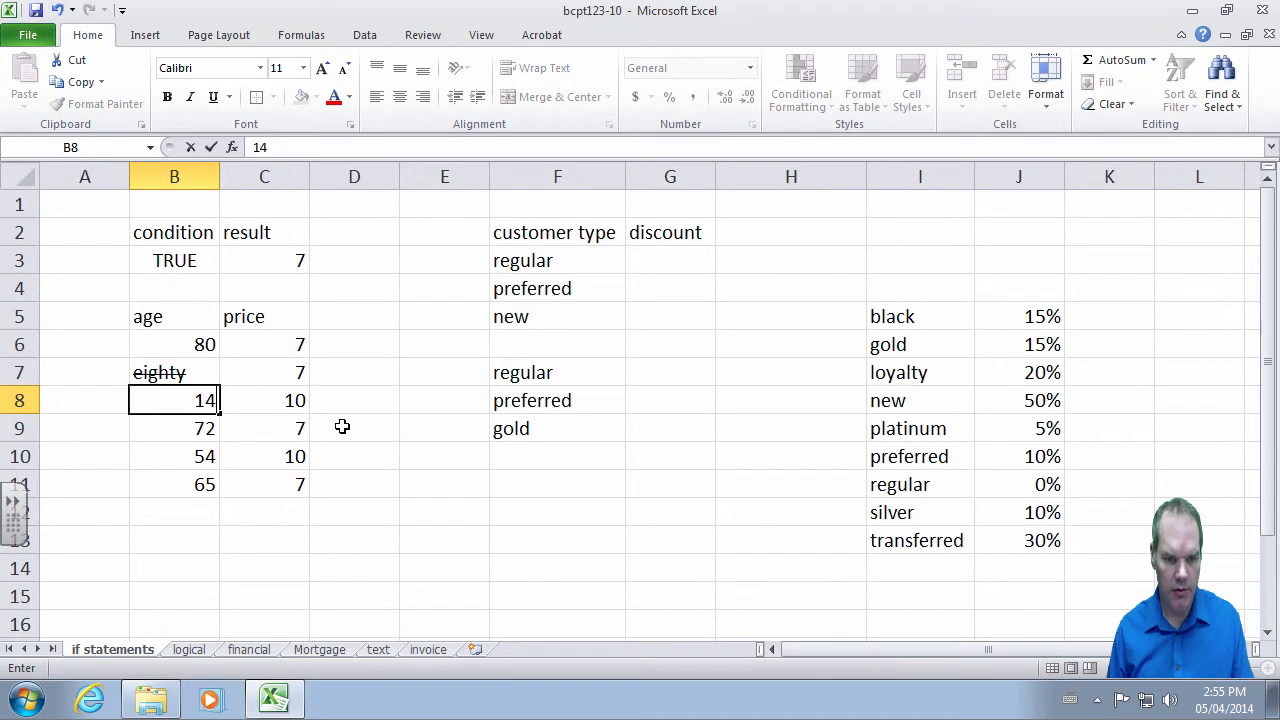
{"action": "key", "text": "Return"}
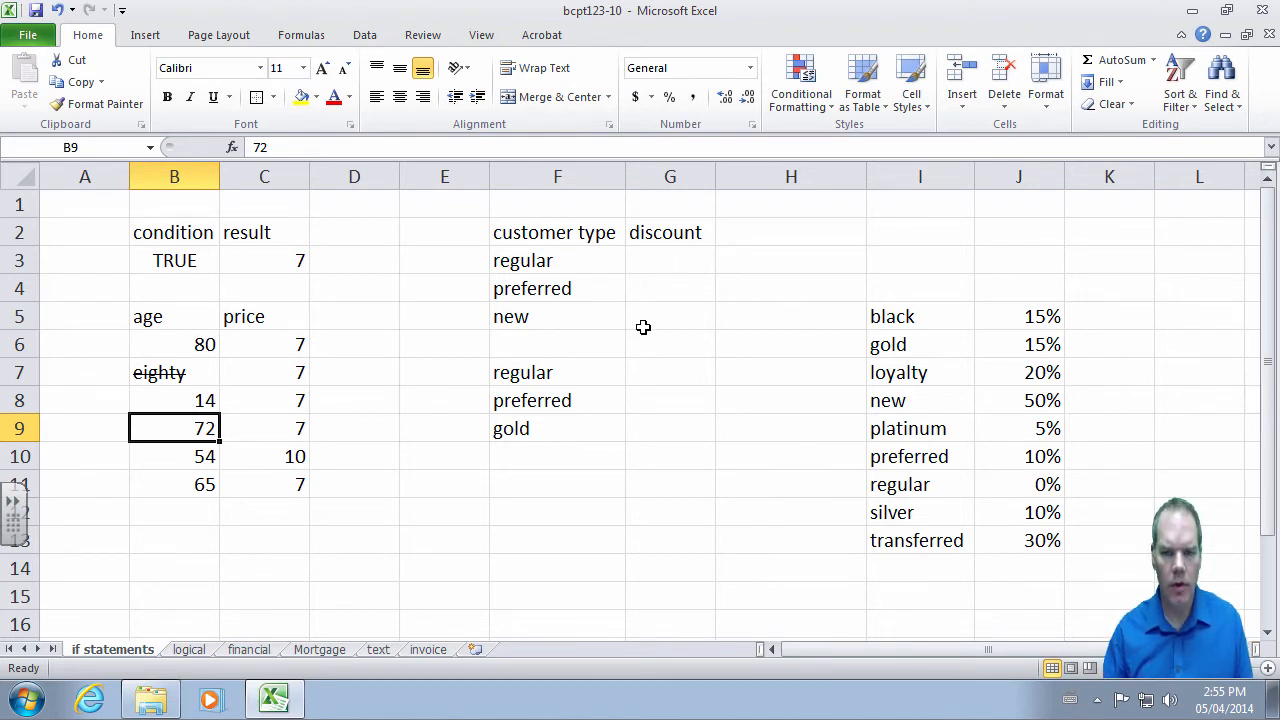
- Select the customer-type discount table in I5:J13
{"action": "left_click", "coordinate": [644, 262]}
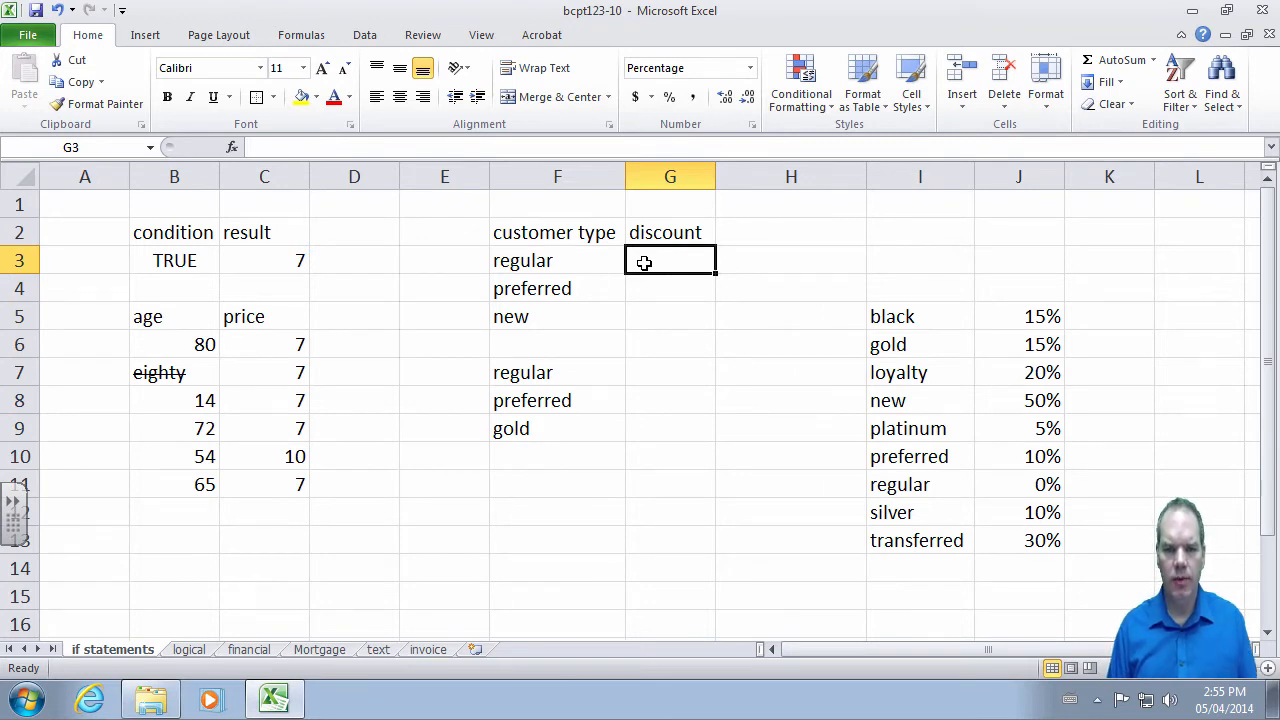
{"action": "left_click", "coordinate": [190, 376]}
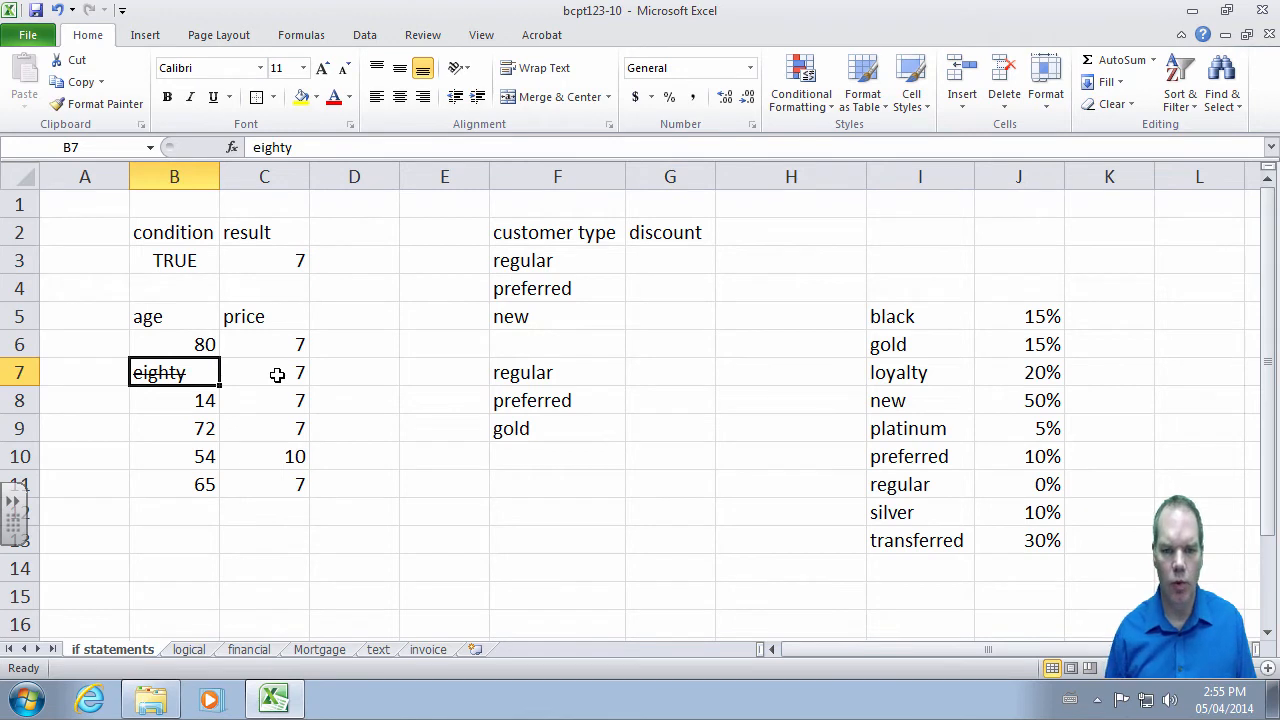
{"action": "left_click", "coordinate": [661, 262]}
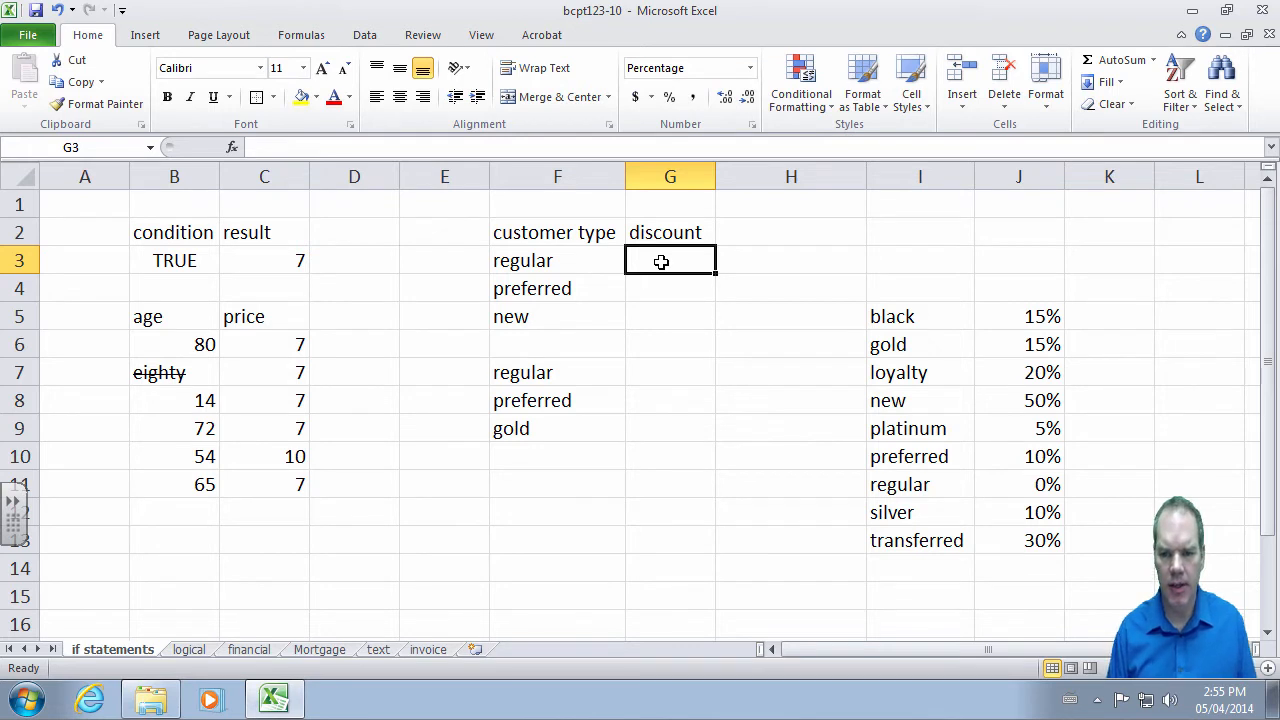
{"action": "left_click_drag", "start_coordinate": [918, 305], "coordinate": [1017, 546]}
- Enter =IF(F3="preferred",10%,0%) in G3
{"action": "left_click", "coordinate": [668, 260]}
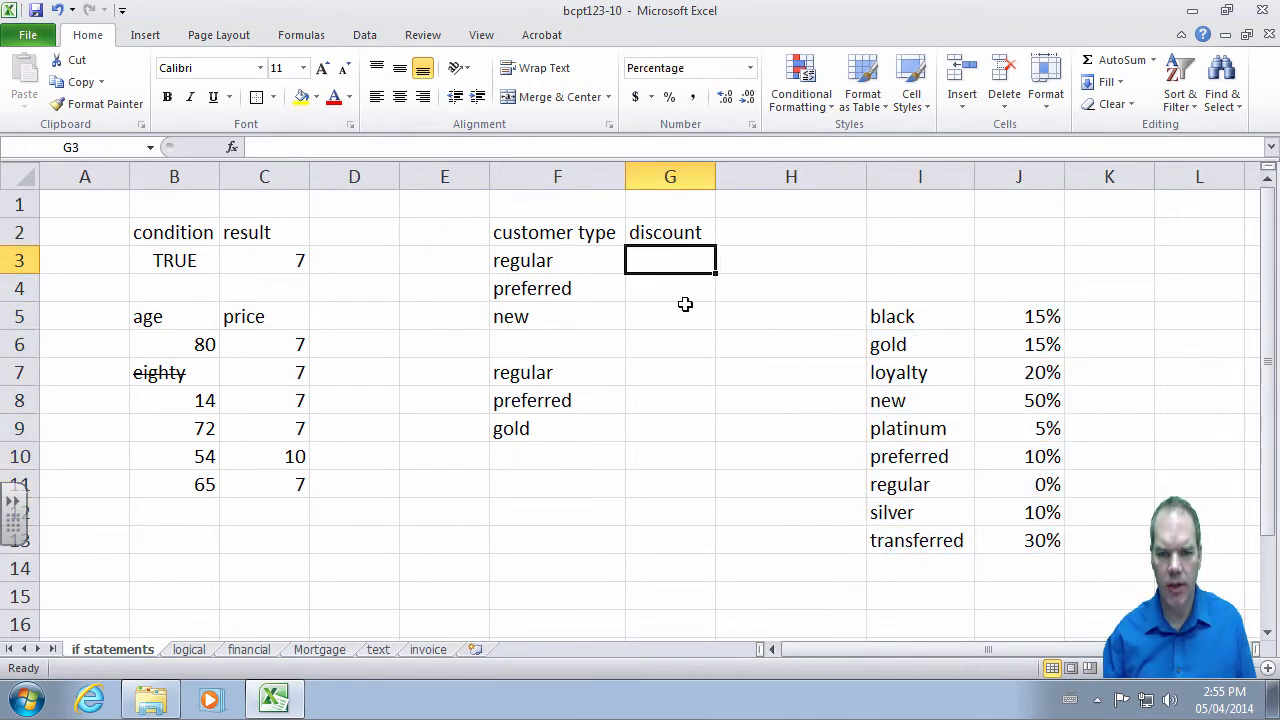
{"action": "type", "text": "="}
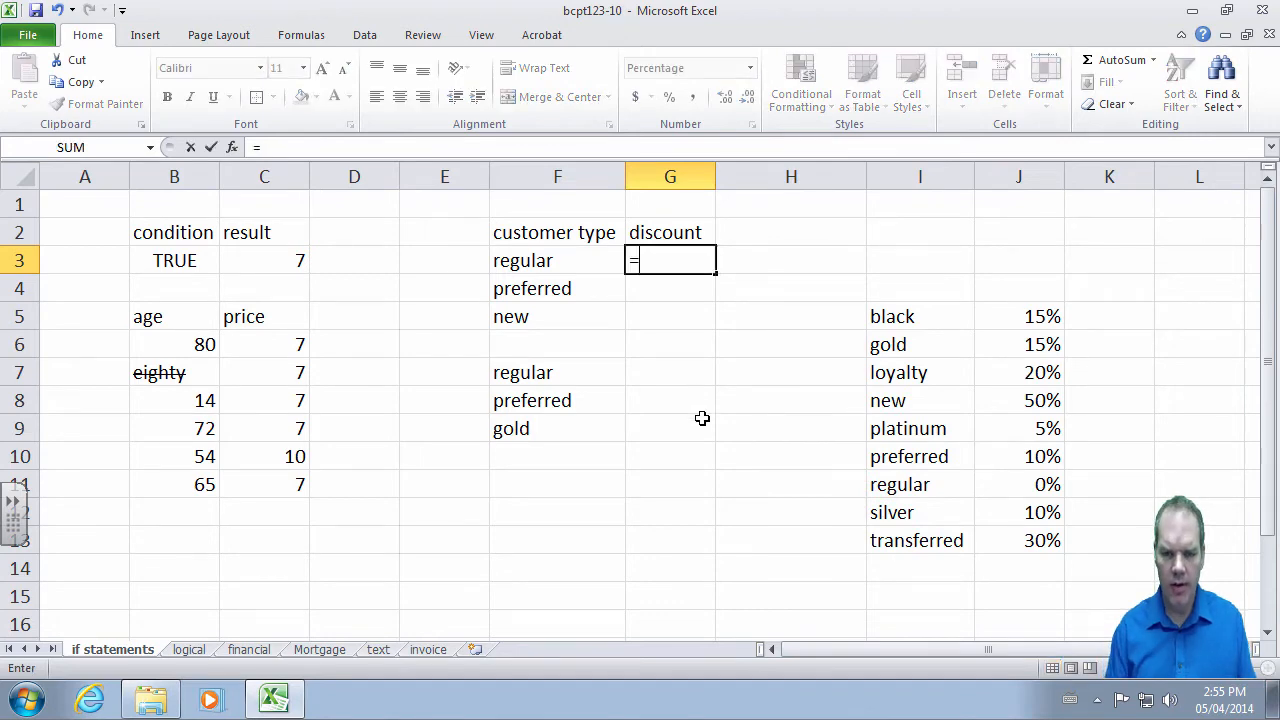
{"action": "type", "text": "if("}
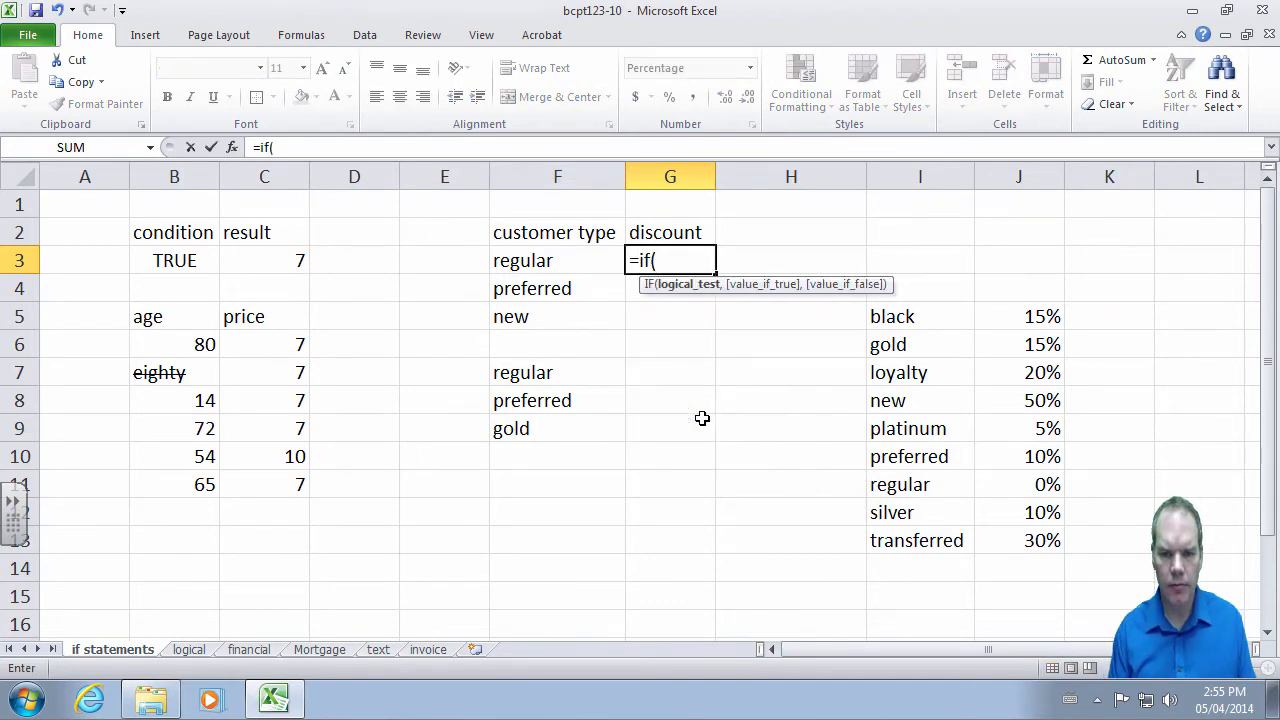
{"action": "key", "text": "Left"}
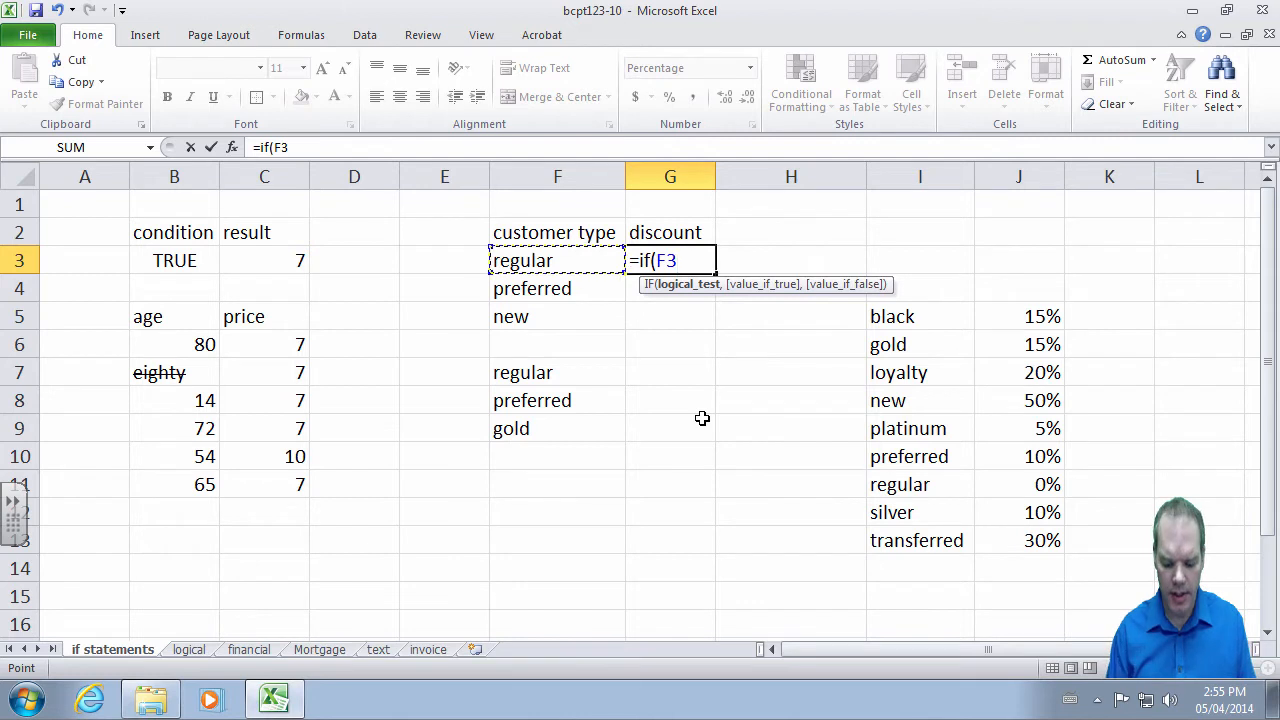
{"action": "type", "text": "="}
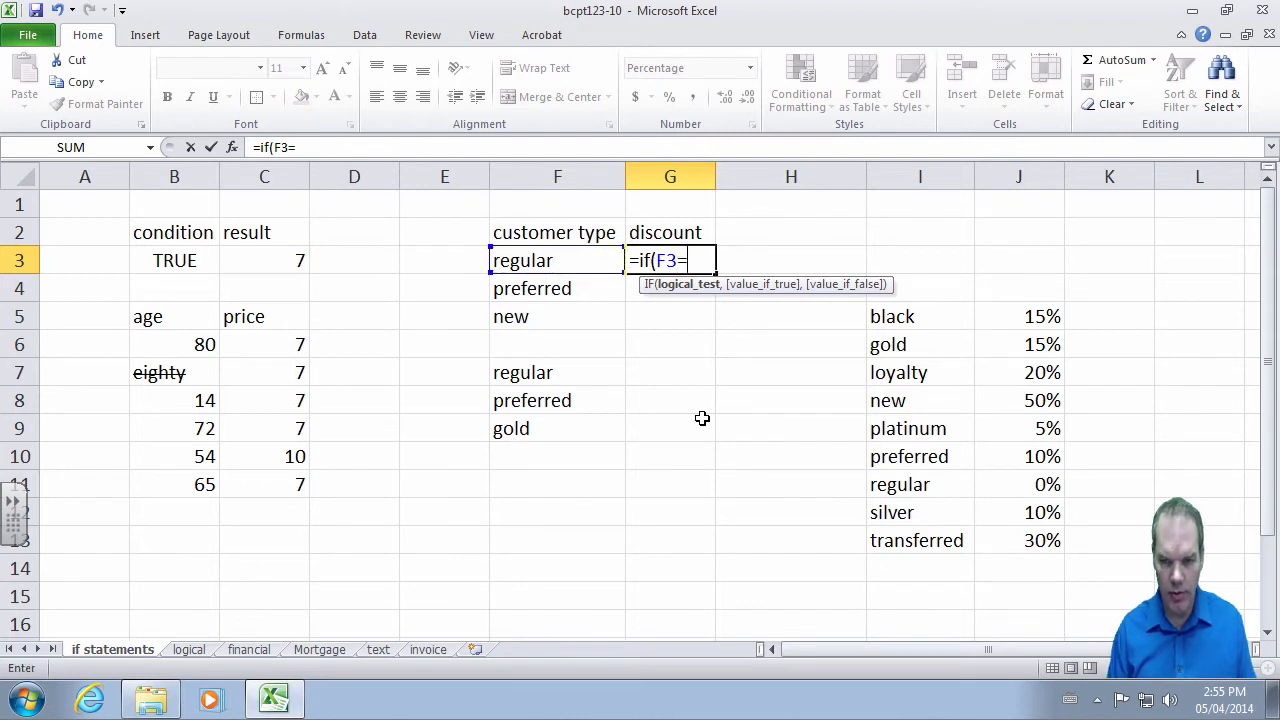
{"action": "type", "text": "\""}
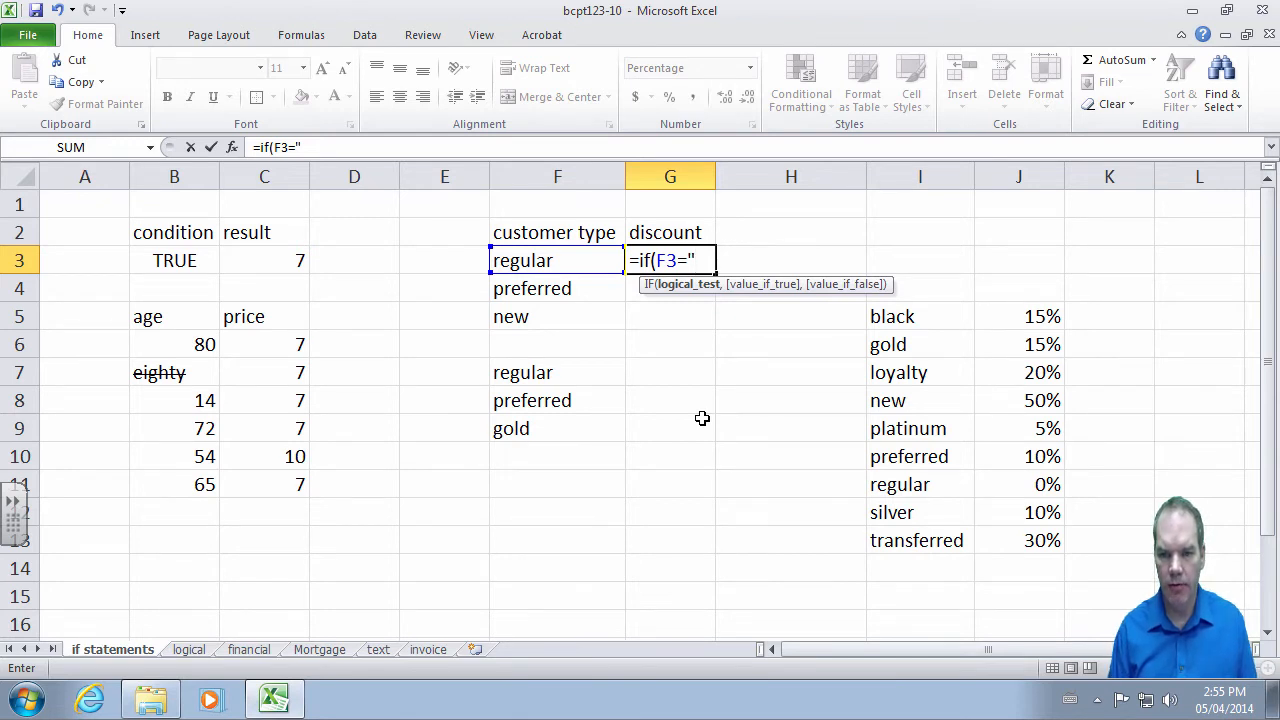
{"action": "type", "text": "p"}
{"action": "key", "text": "BackSpace"}
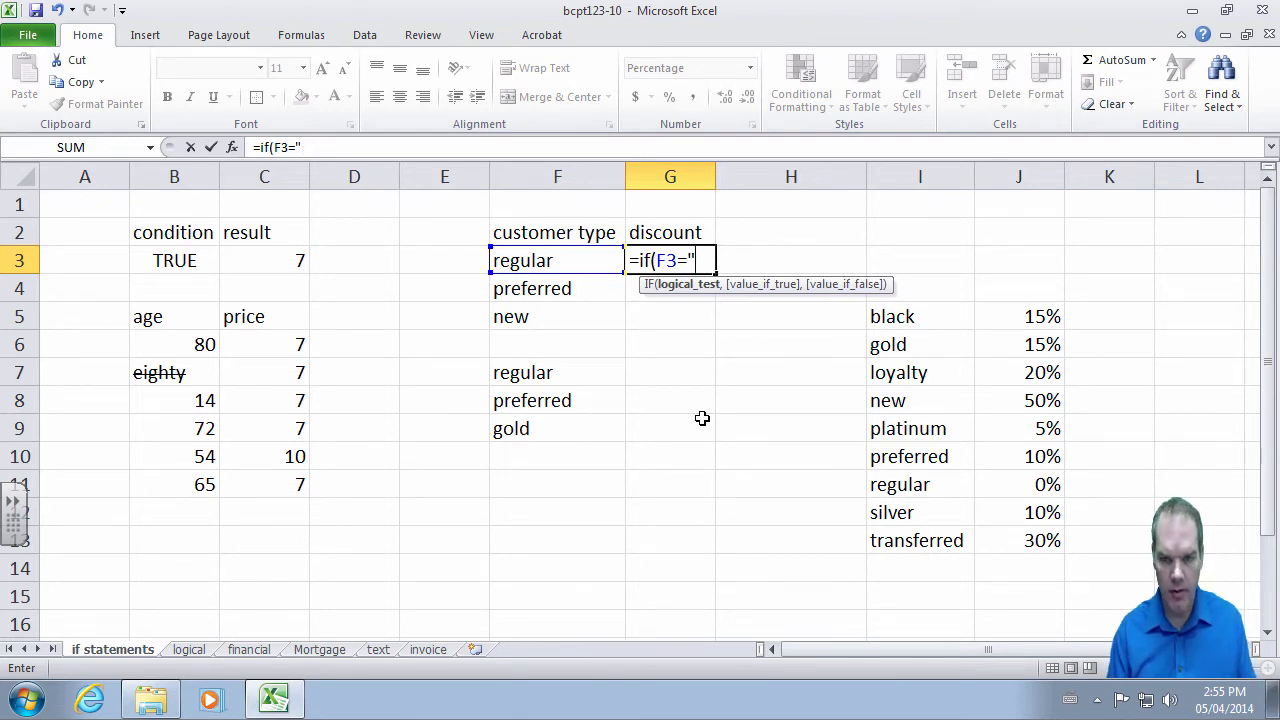
{"action": "type", "text": "preferr"}
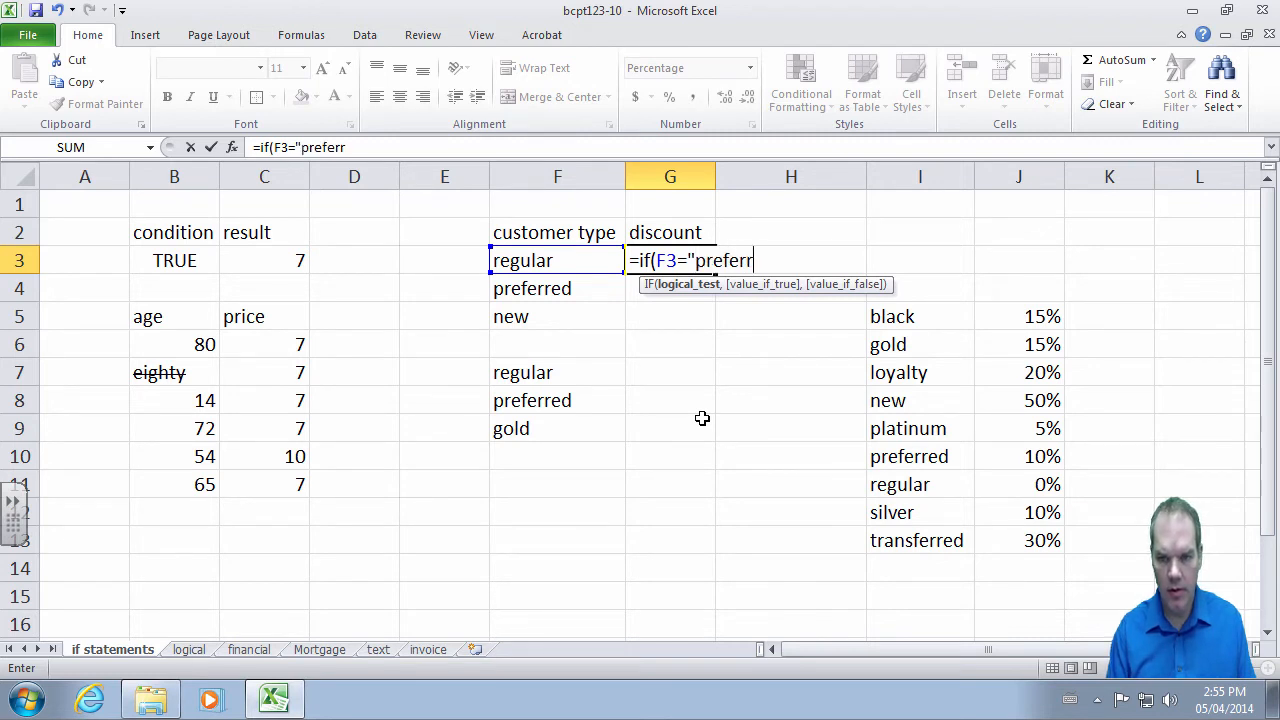
{"action": "type", "text": "ed\""}
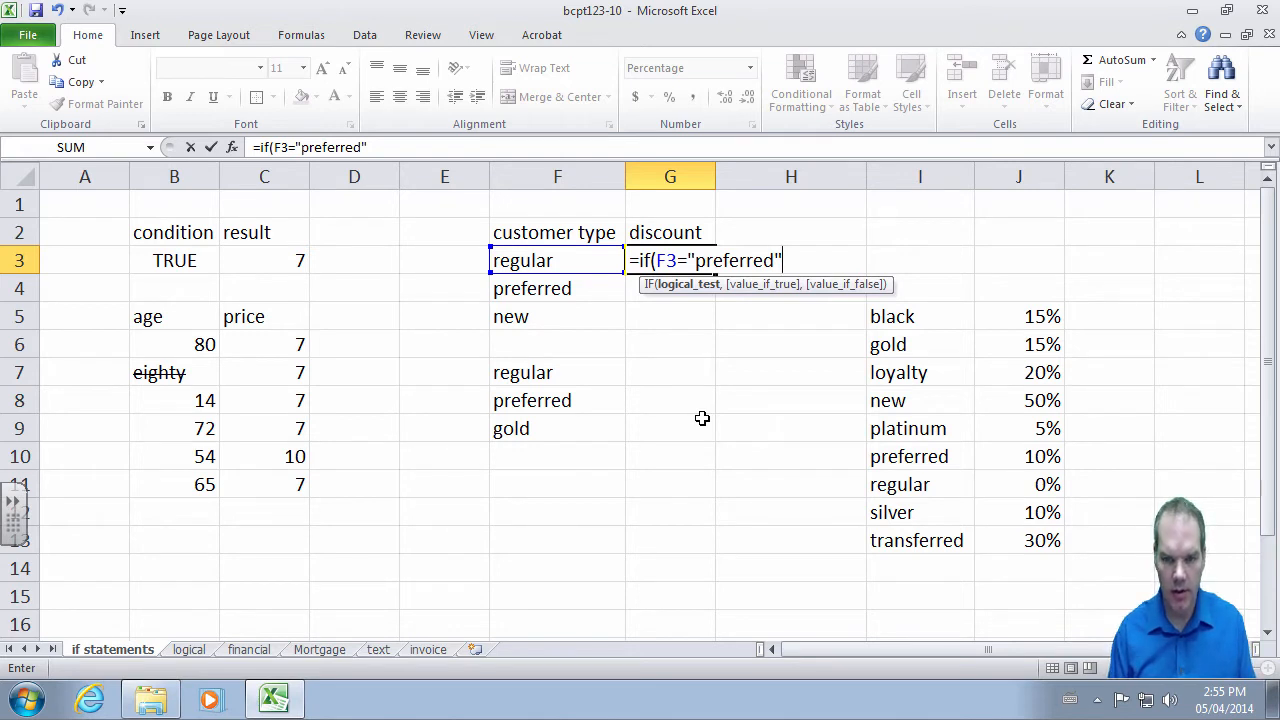
{"action": "type", "text": ","}
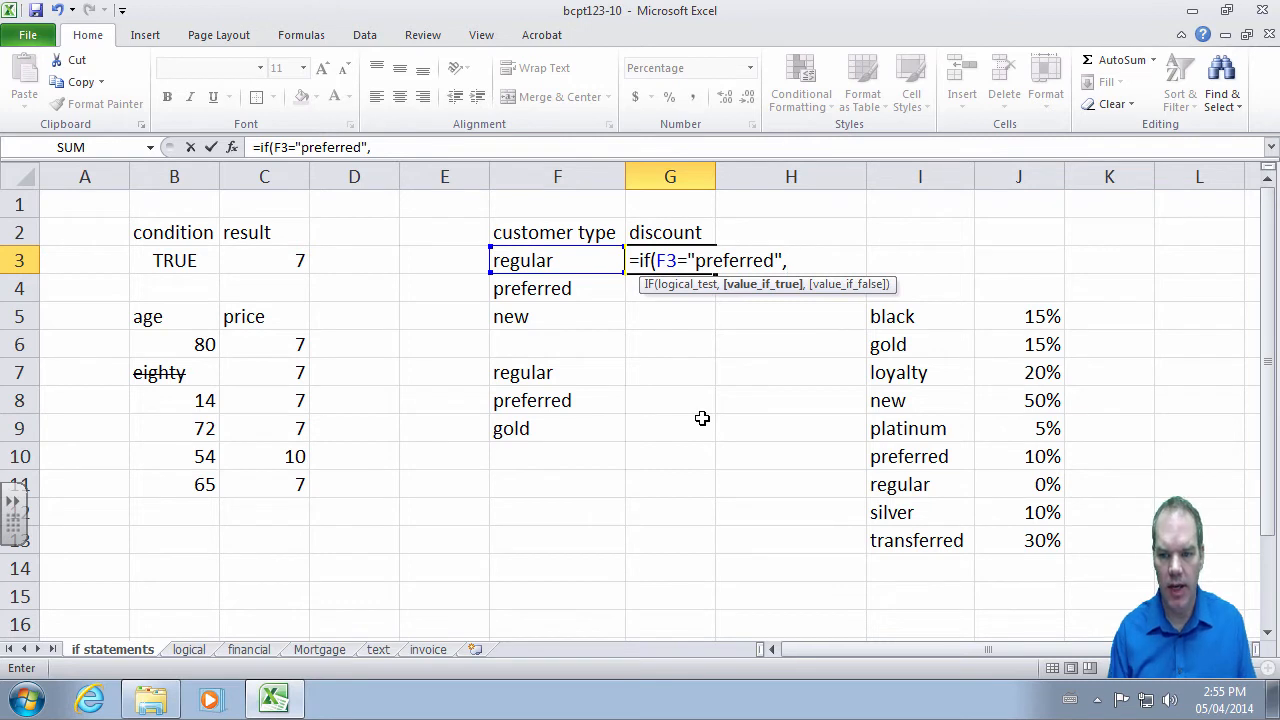
{"action": "type", "text": "10%,"}
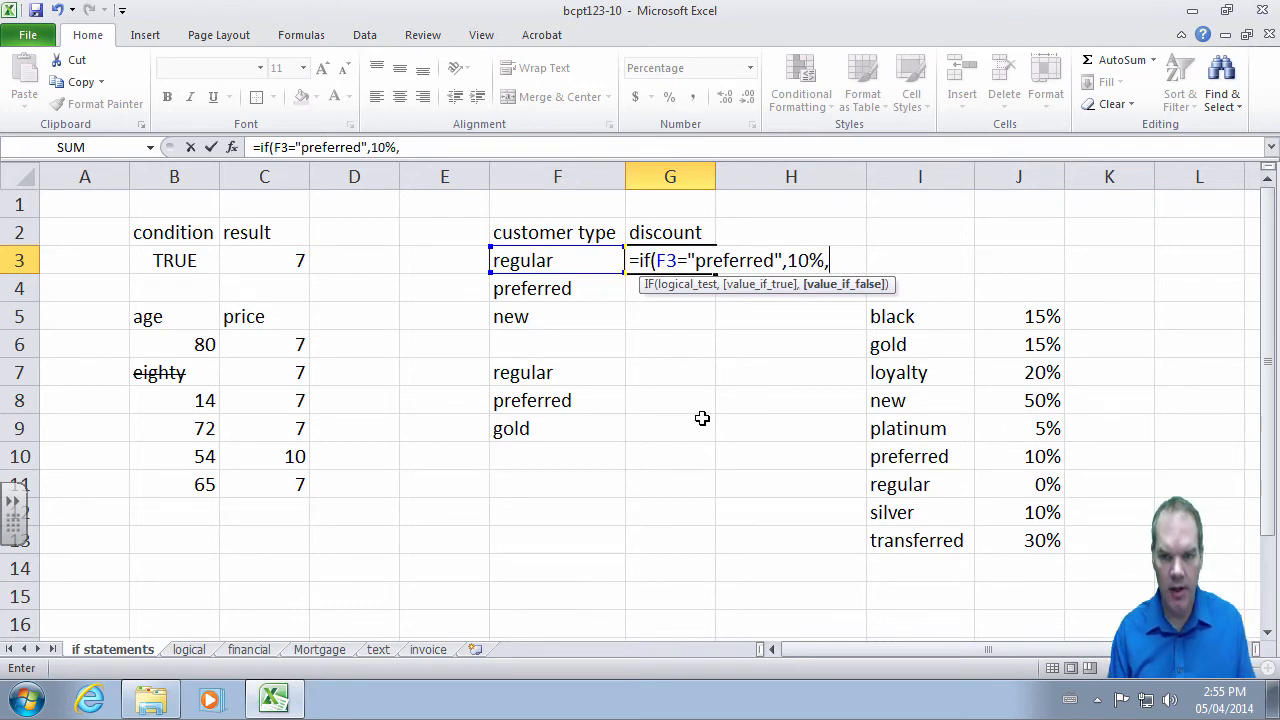
{"action": "type", "text": "0%)"}
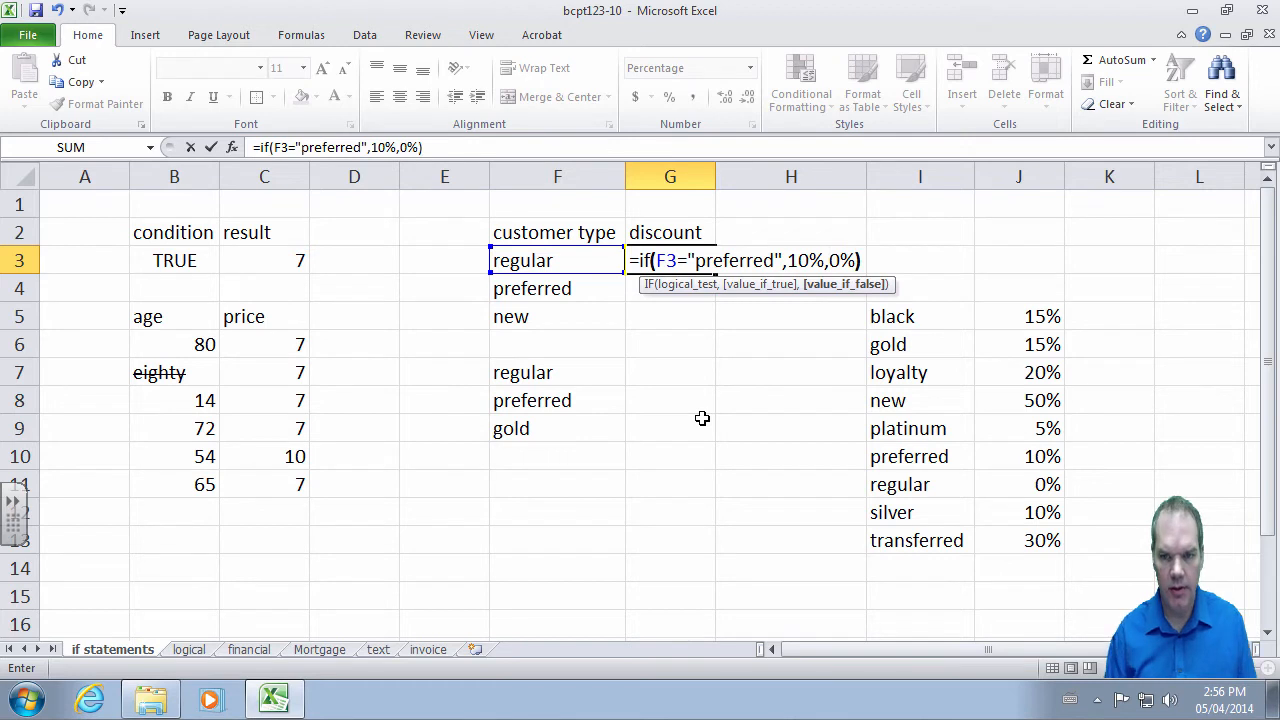
{"action": "key", "text": "Return"}
- Copy the discount formula into G4 and G5, showing 10% and 0%
{"action": "key", "text": "Up"}
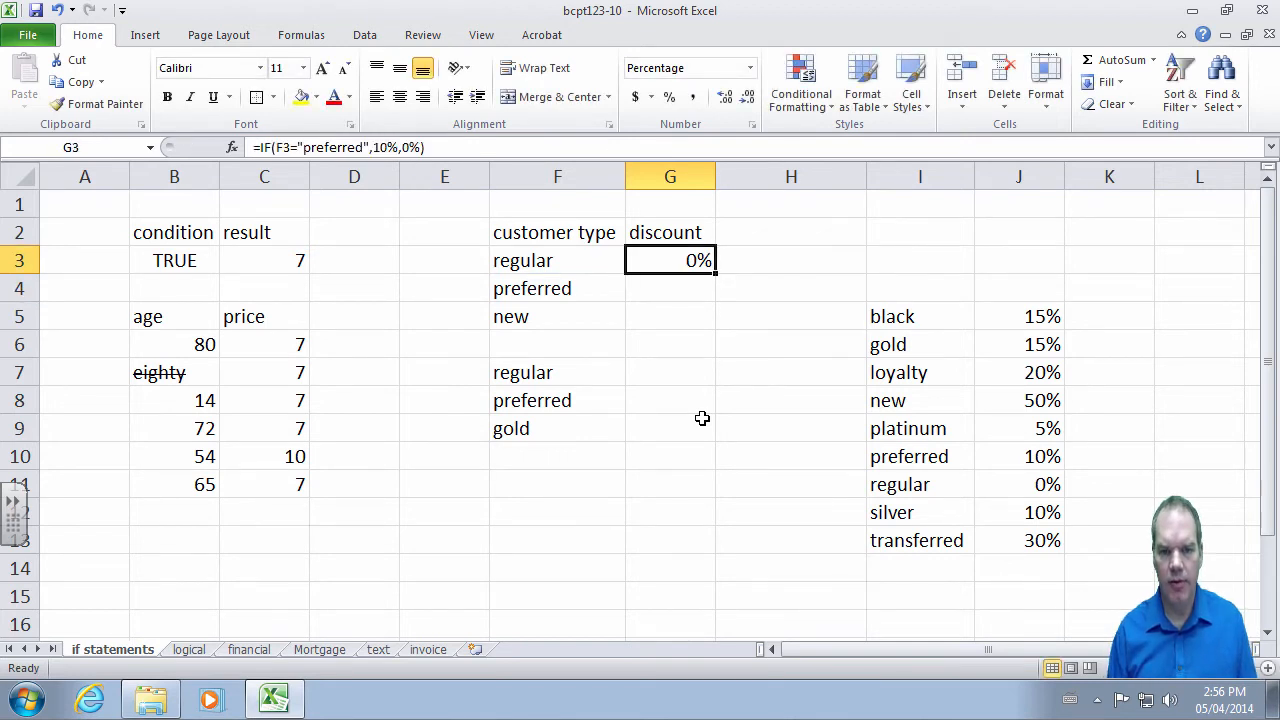
{"action": "key", "text": "ctrl+c"}
{"action": "key", "text": "Down"}
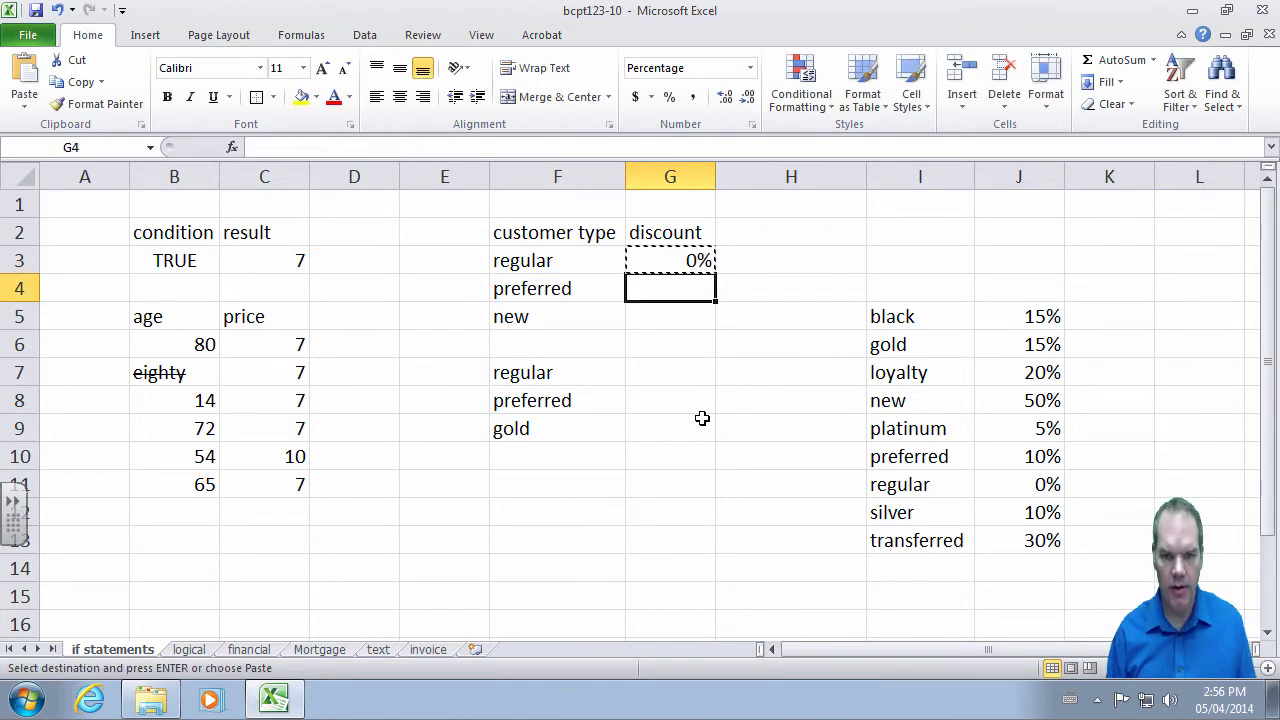
{"action": "key", "text": "shift+Down"}
{"action": "key", "text": "shift+Up"}
{"action": "key", "text": "ctrl+v"}
{"action": "key", "text": "Down"}
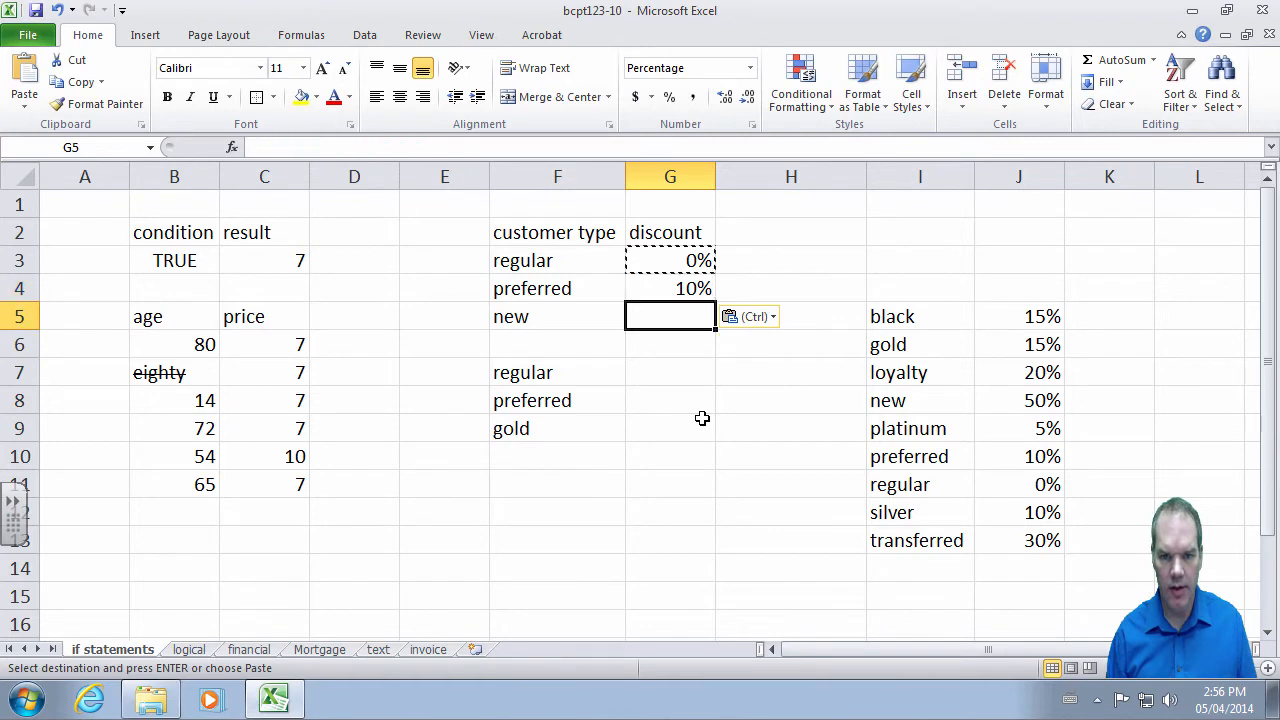
{"action": "key", "text": "ctrl+v"}
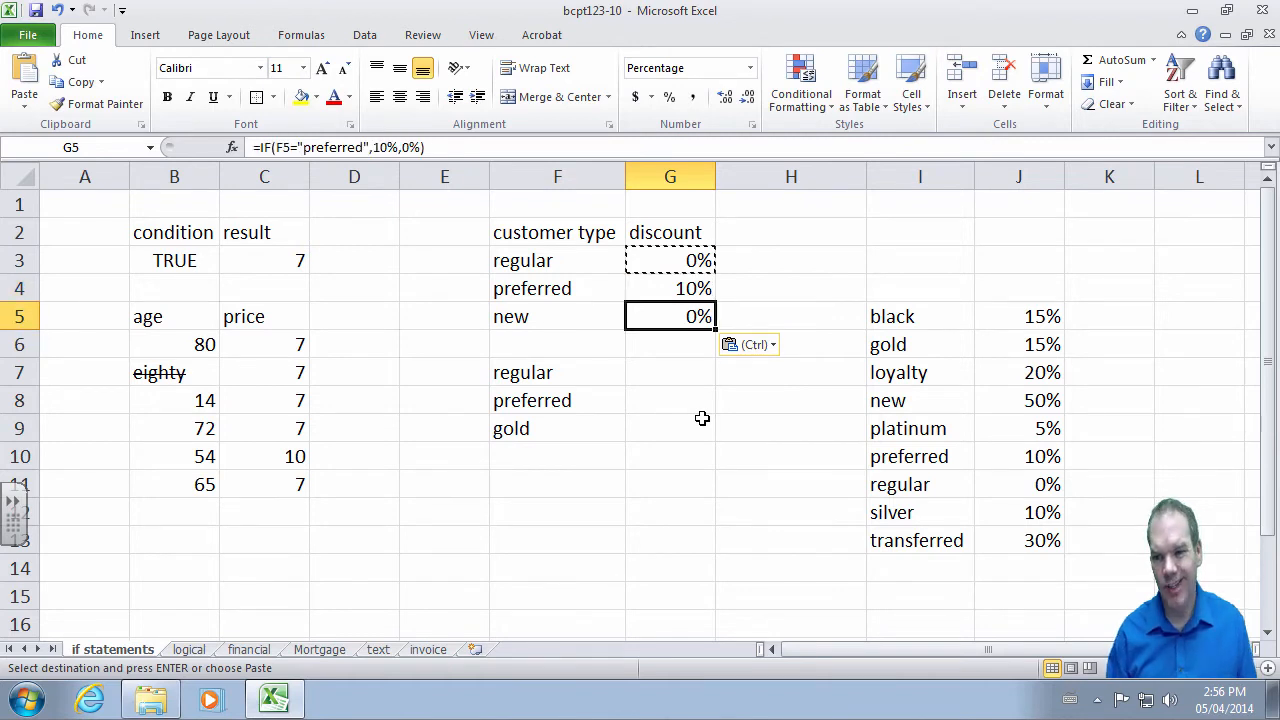
{"action": "key", "text": "Escape"}
{"action": "key", "text": "Up"}
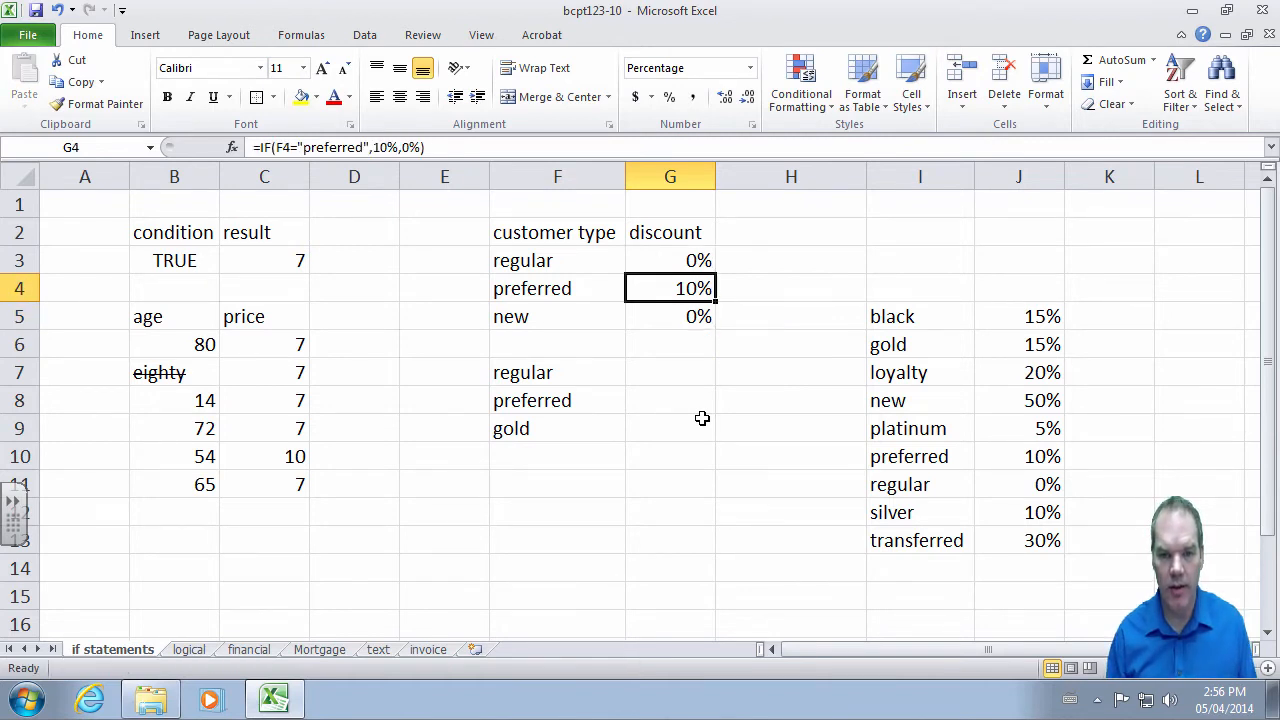
{"action": "key", "text": "Down"}
{"action": "key", "text": "Up"}
{"action": "key", "text": "Up"}
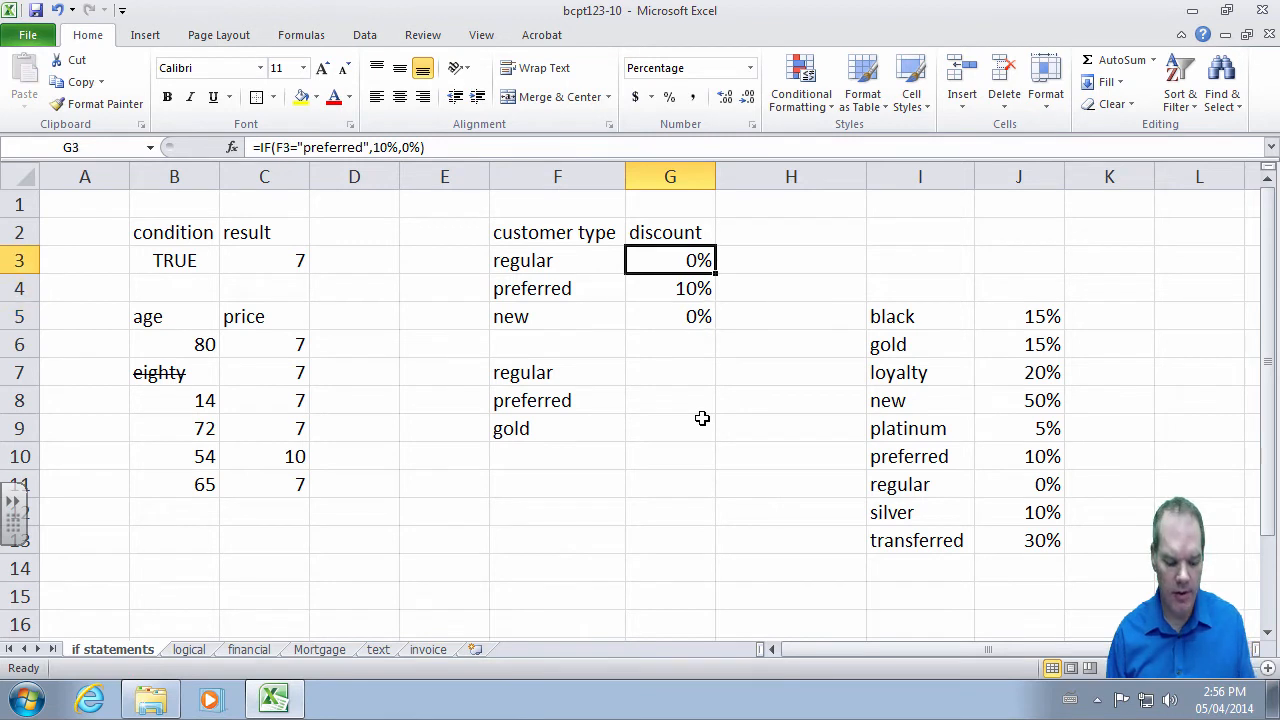
{"action": "key", "text": "F2"}
- Start nesting IF(F3= in G3's false branch; Excel rejects the incomplete formula
{"action": "key", "text": "Left"}
{"action": "key", "text": "Left"}
{"action": "key", "text": "Left"}
{"action": "key", "text": "Left"}
{"action": "key", "text": "Left"}
{"action": "key", "text": "Left"}
{"action": "key", "text": "Left"}
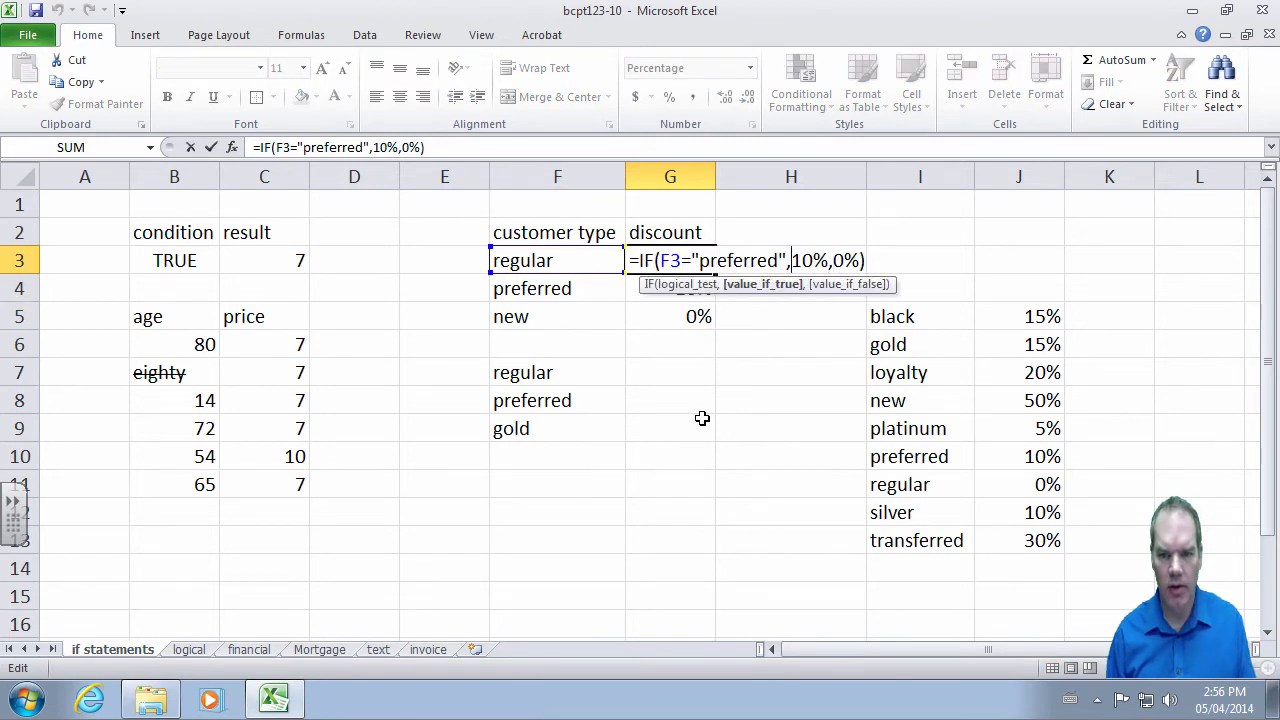
{"action": "key", "text": "Left"}
{"action": "key", "text": "Left"}
{"action": "key", "text": "Right"}
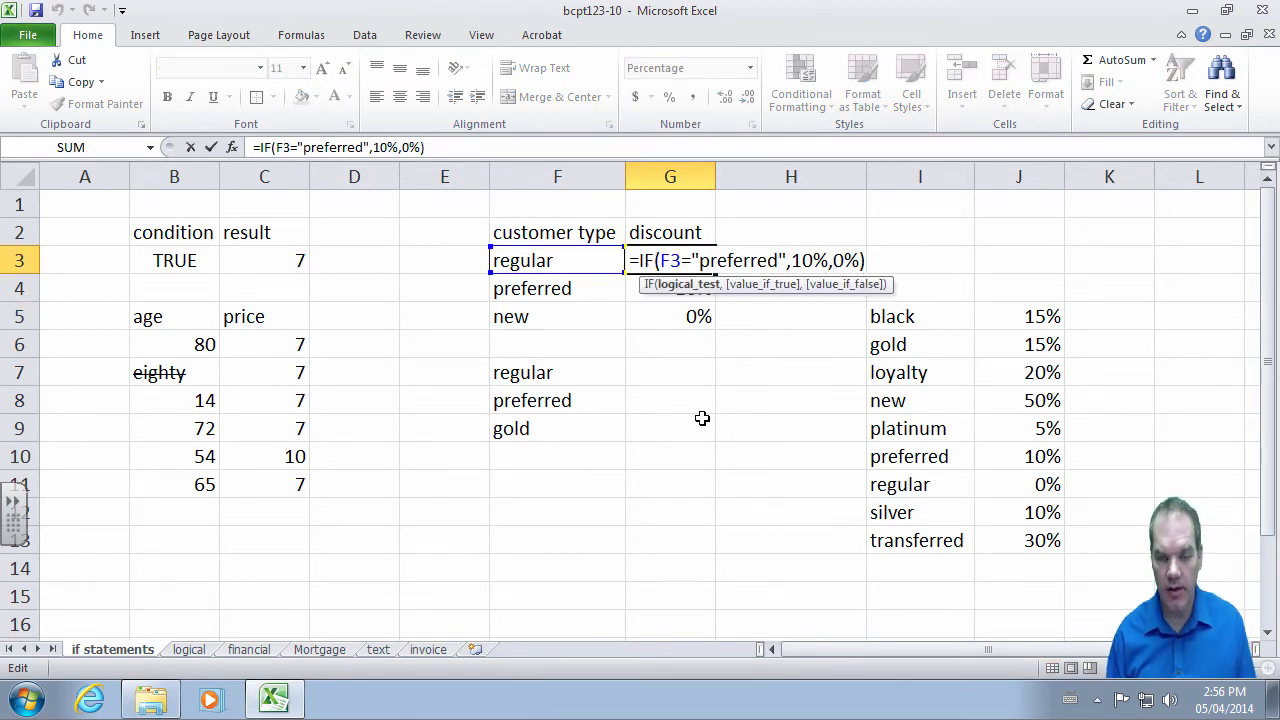
{"action": "key", "text": "Right"}
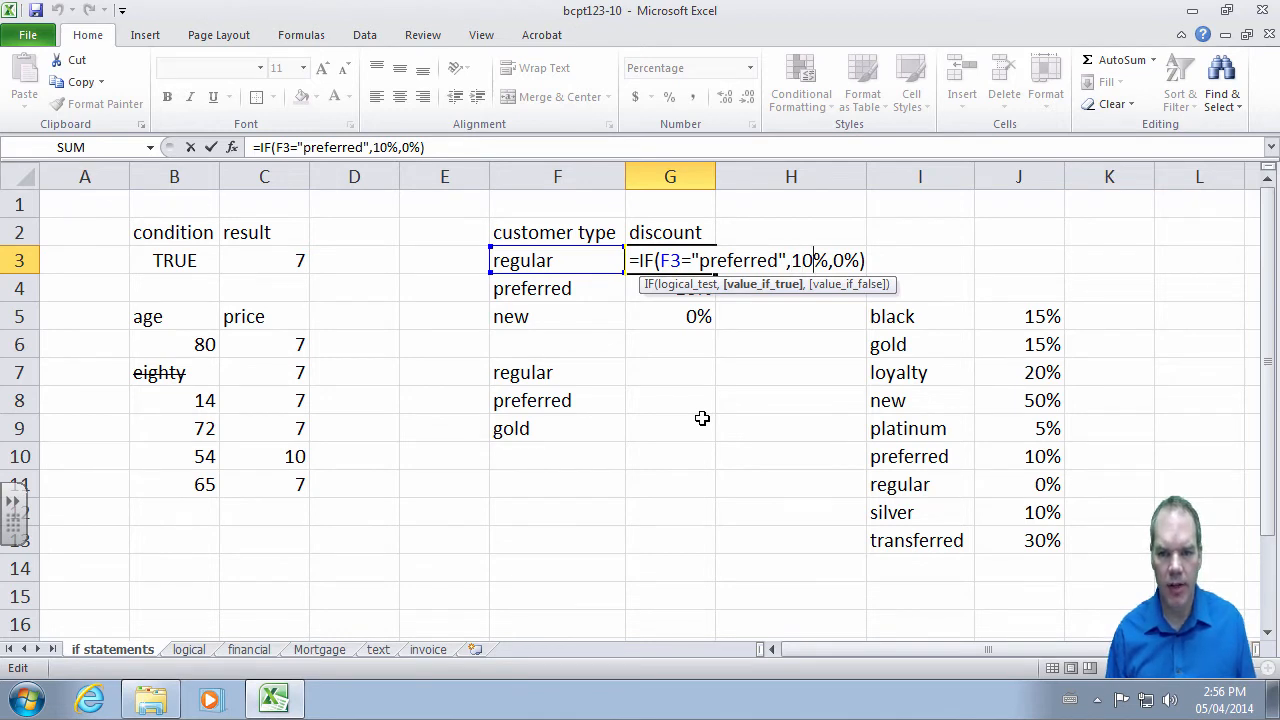
{"action": "key", "text": "Right"}
{"action": "key", "text": "Right"}
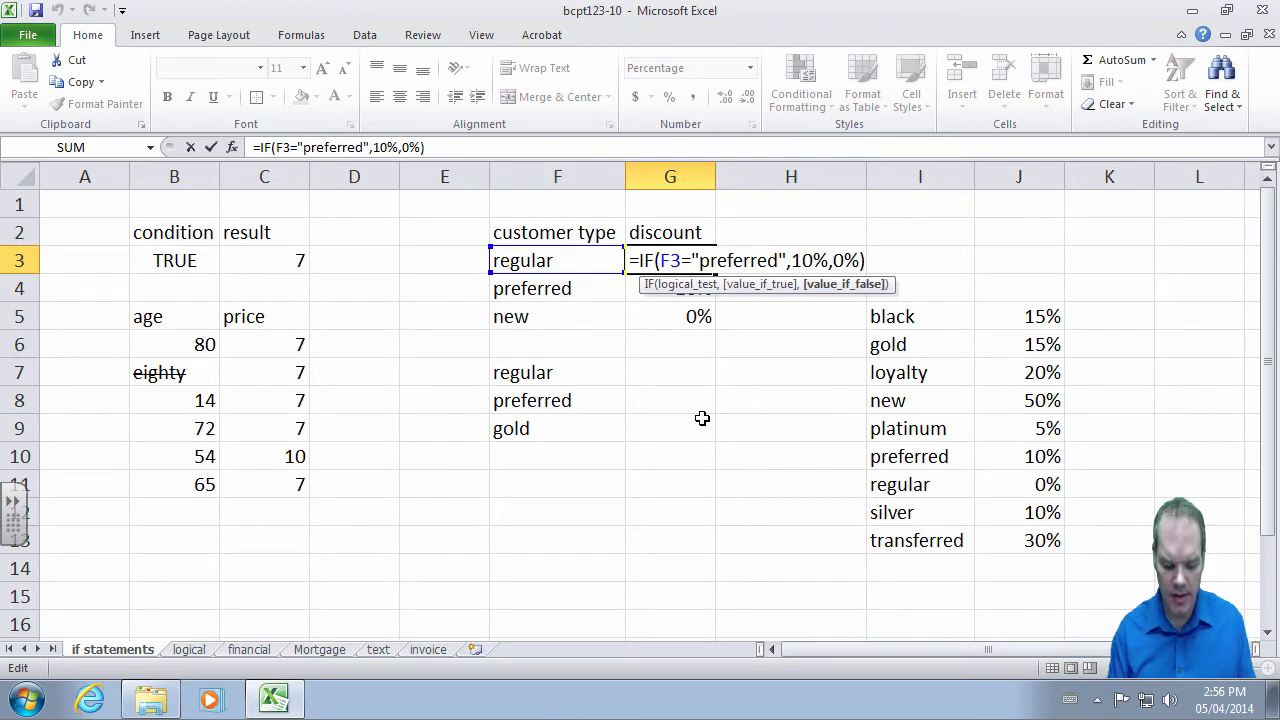
{"action": "type", "text": "f3=\""}
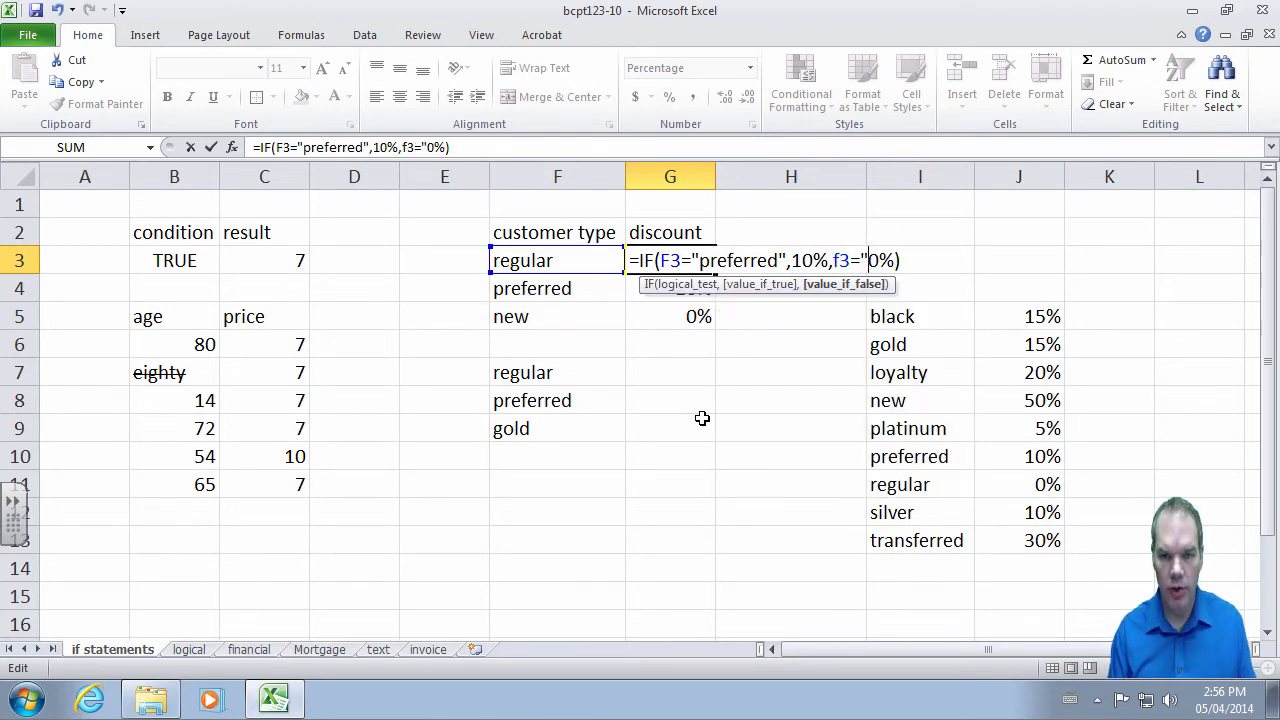
{"action": "type", "text": "new\""}
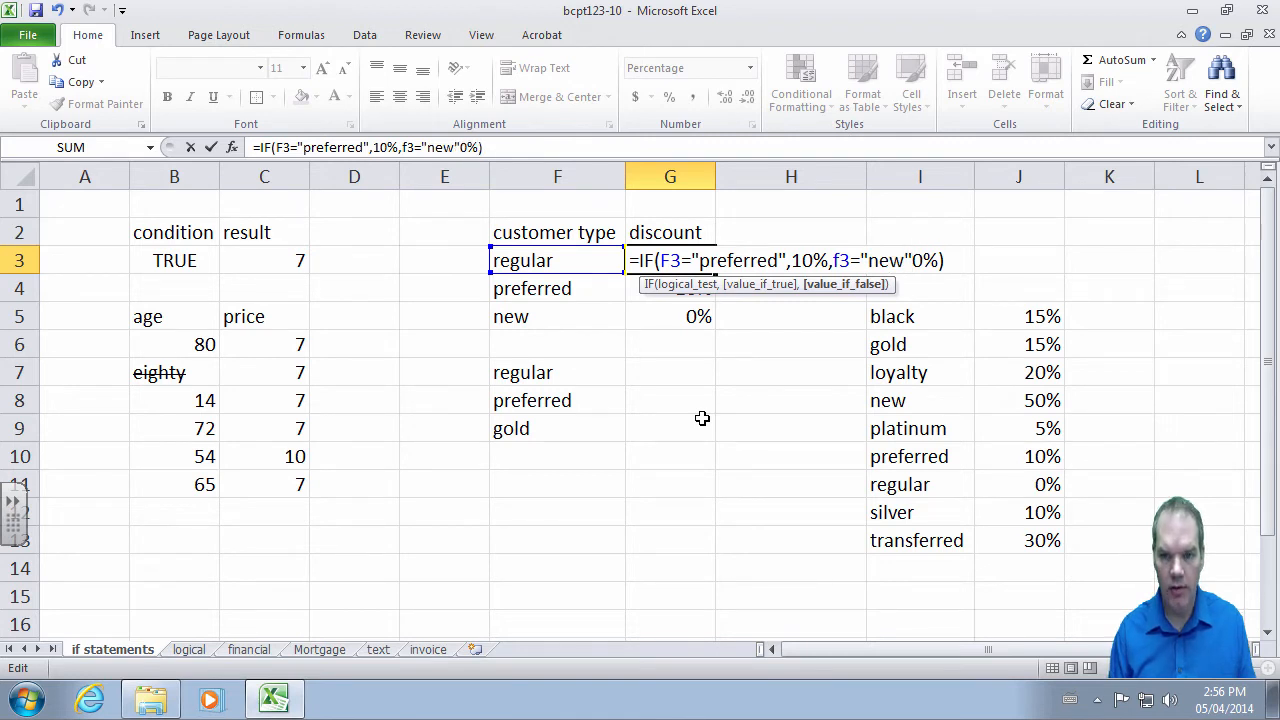
{"action": "key", "text": "BackSpace"}
{"action": "key", "text": "BackSpace"}
{"action": "key", "text": "BackSpace"}
{"action": "key", "text": "BackSpace"}
{"action": "key", "text": "BackSpace"}
{"action": "key", "text": "BackSpace"}
{"action": "key", "text": "BackSpace"}
{"action": "key", "text": "BackSpace"}
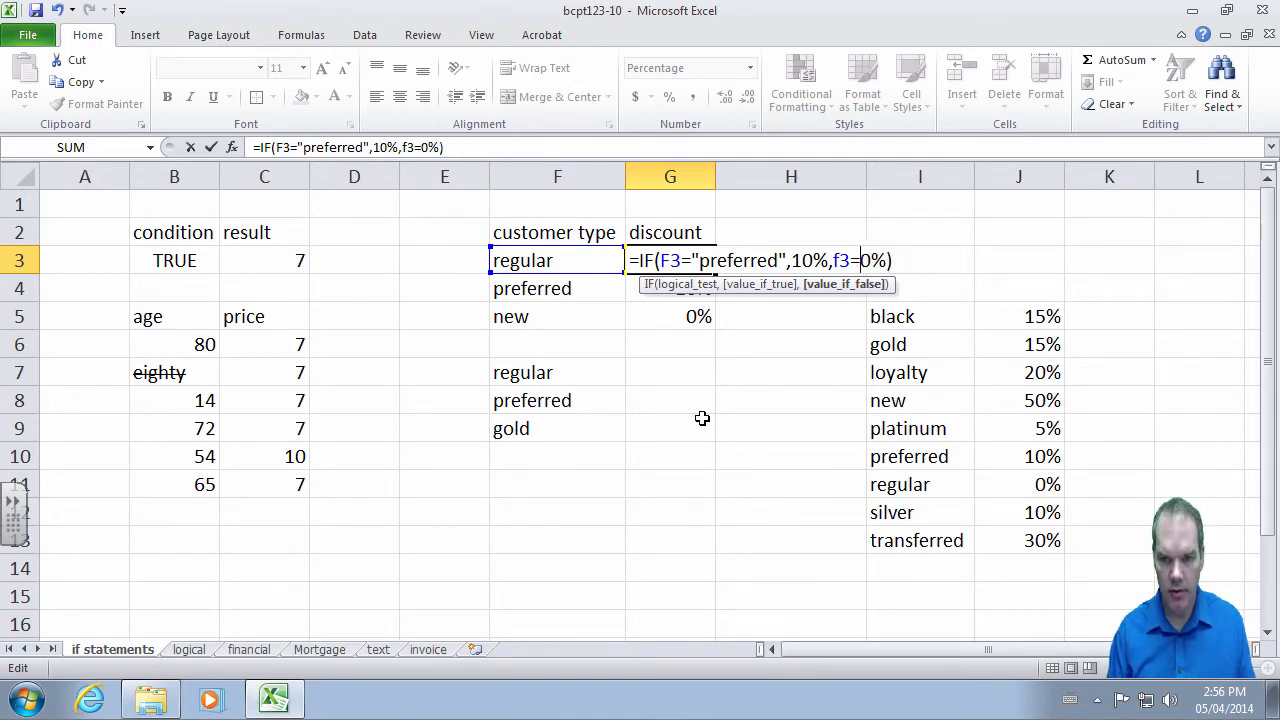
{"action": "type", "text": "if("}
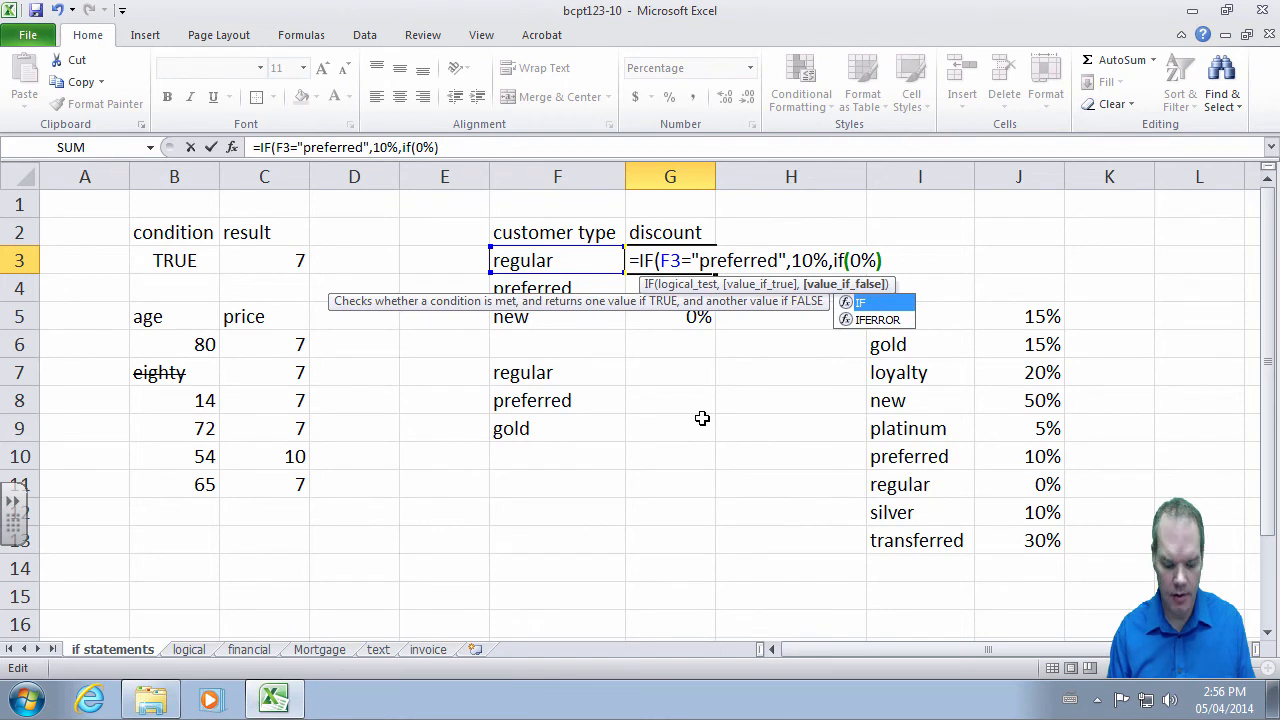
{"action": "type", "text": "f3="}
{"action": "key", "text": "Return"}
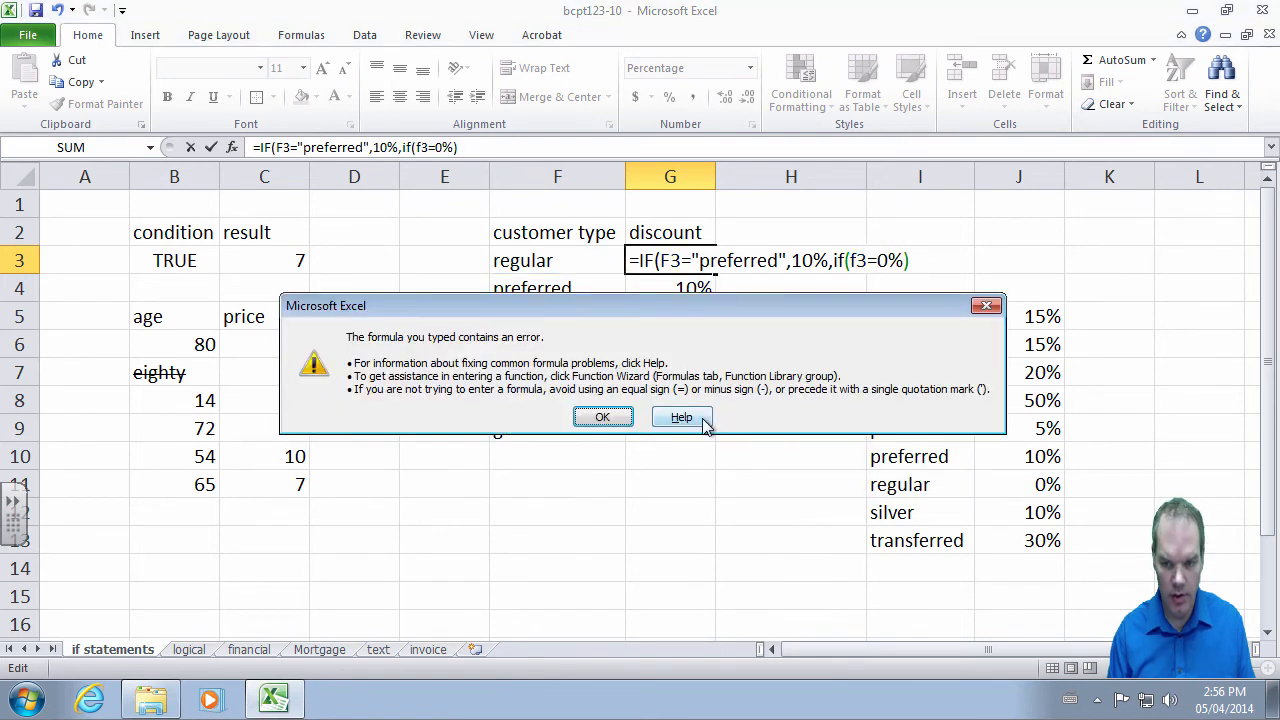
{"action": "key", "text": "Return"}
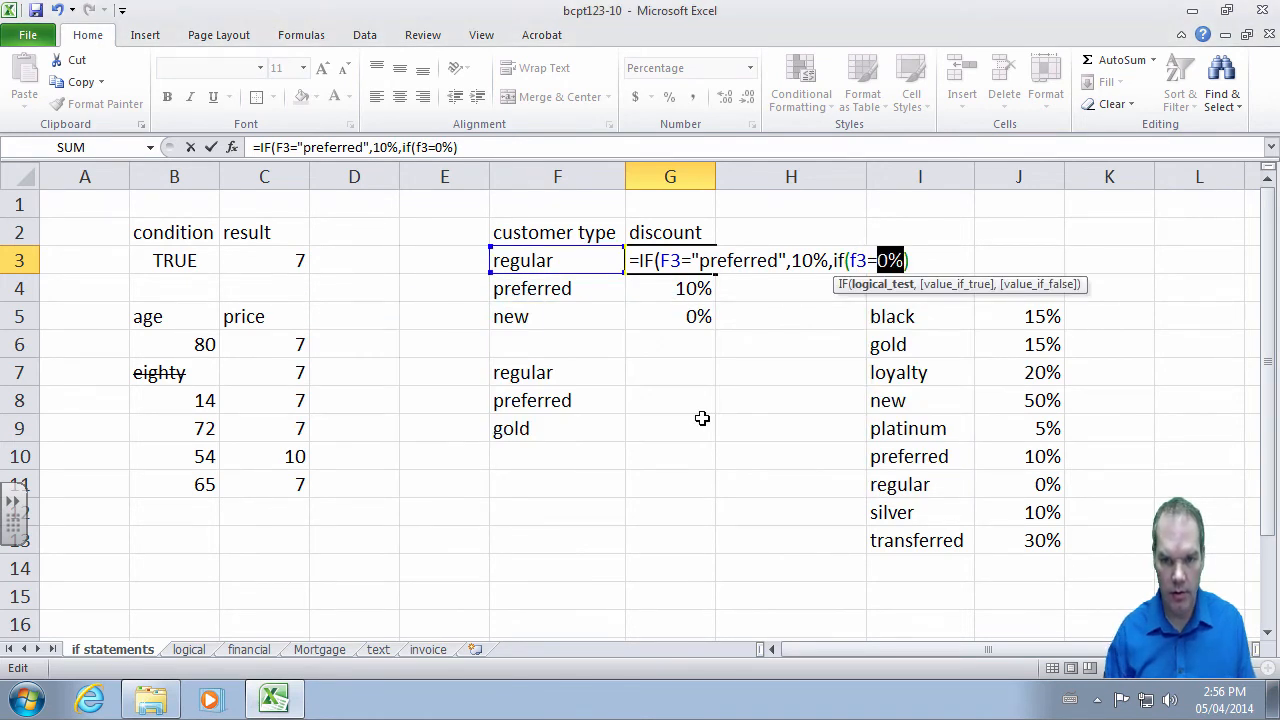
- Complete G3 as =IF(F3="preferred",10%,IF(F3="new",50%,0%))
{"action": "key", "text": "Left"}
{"action": "type", "text": "\"new\")"}
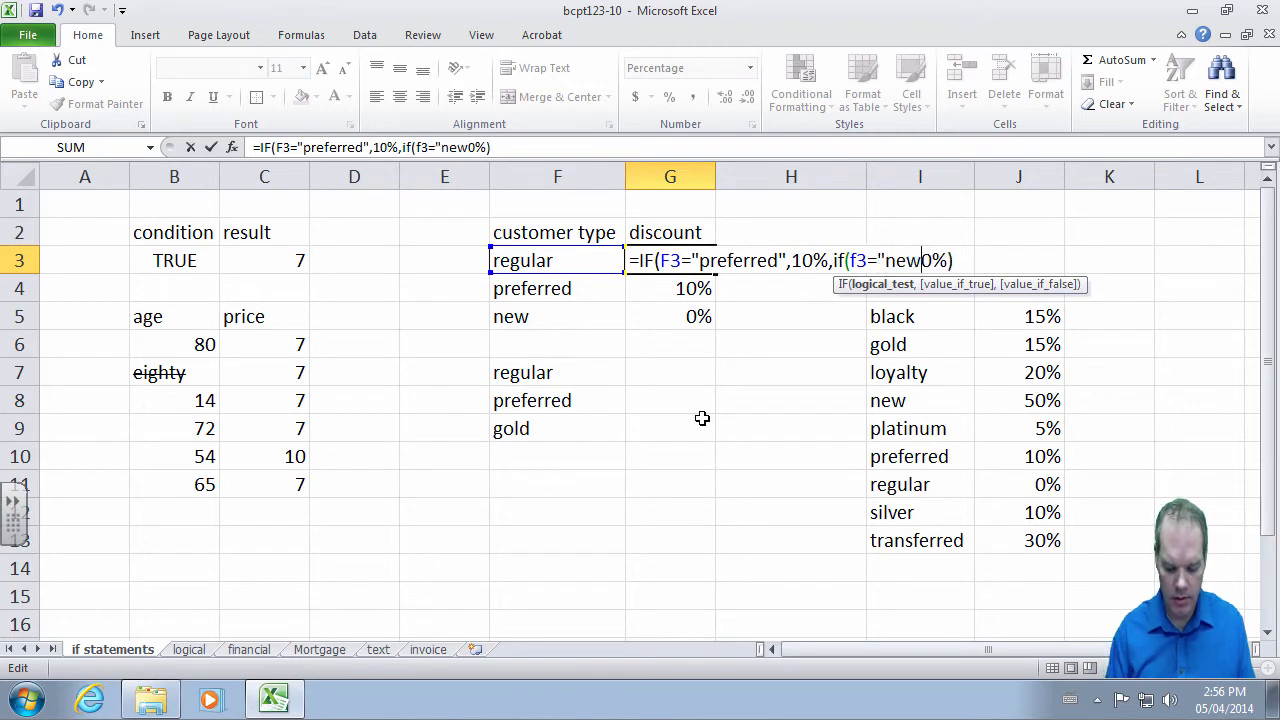
{"action": "key", "text": "BackSpace"}
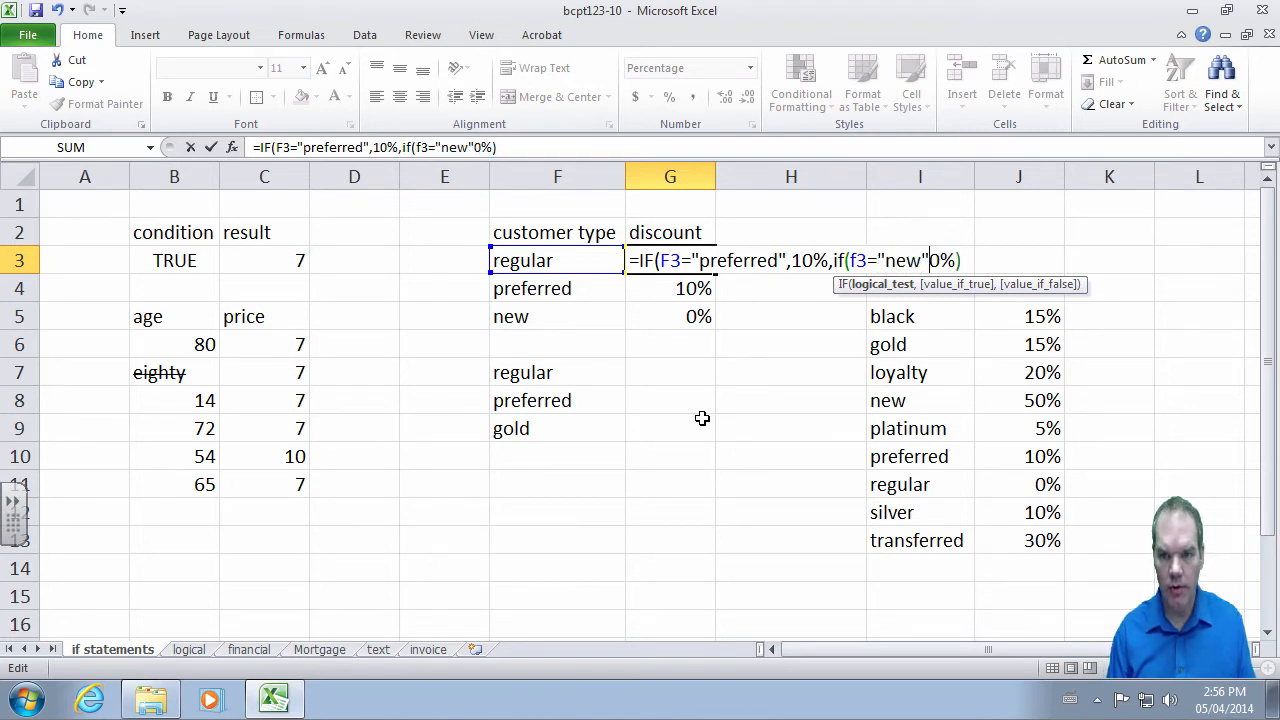
{"action": "type", "text": ","}
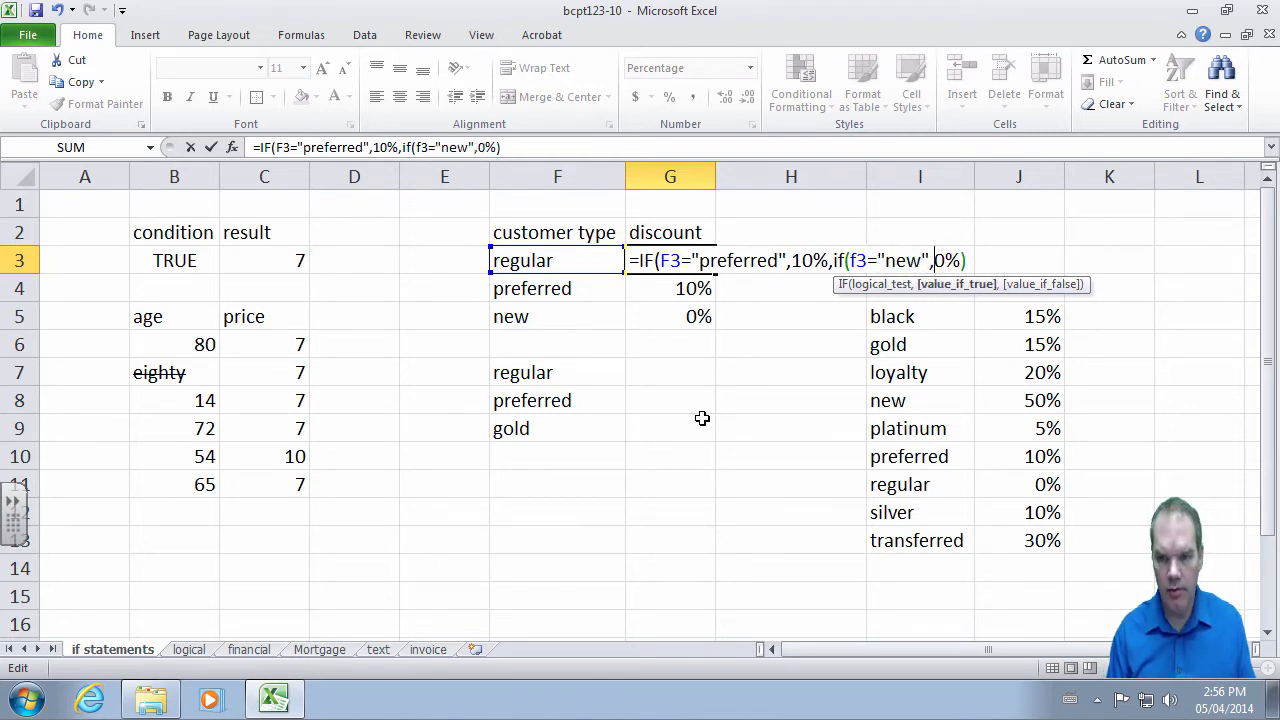
{"action": "type", "text": "50%,"}
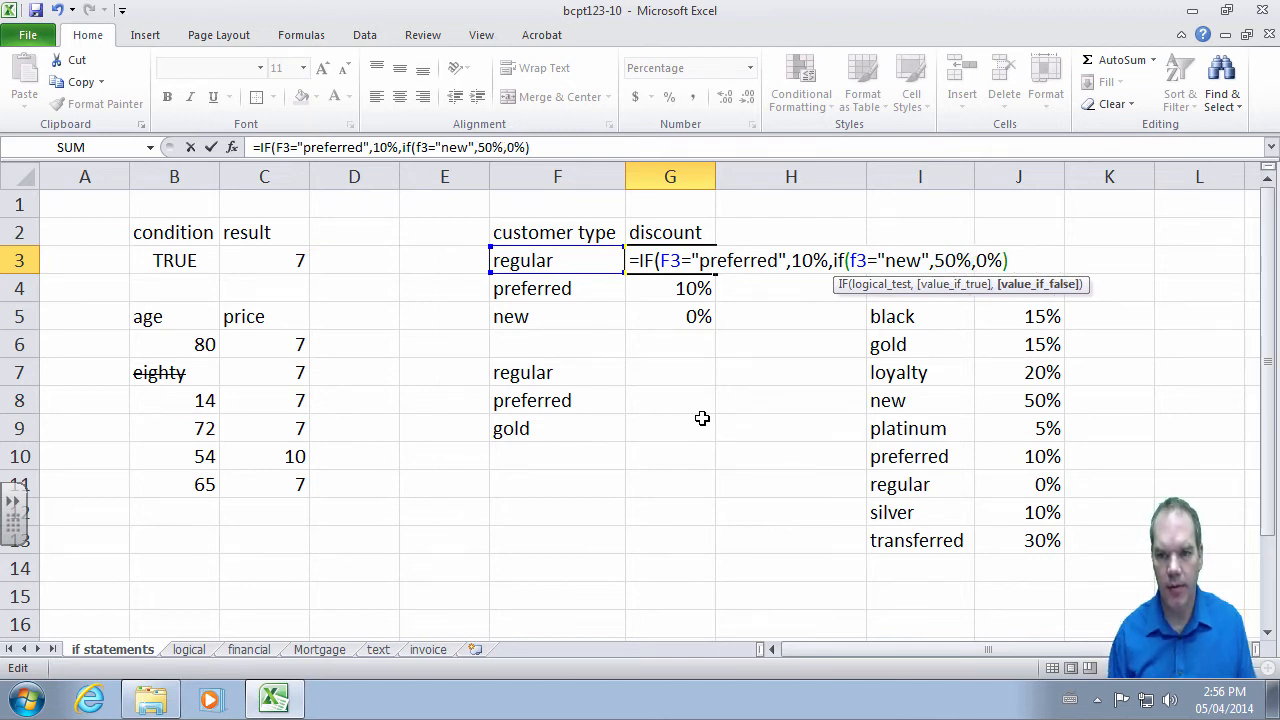
{"action": "key", "text": "End"}
{"action": "type", "text": ")"}
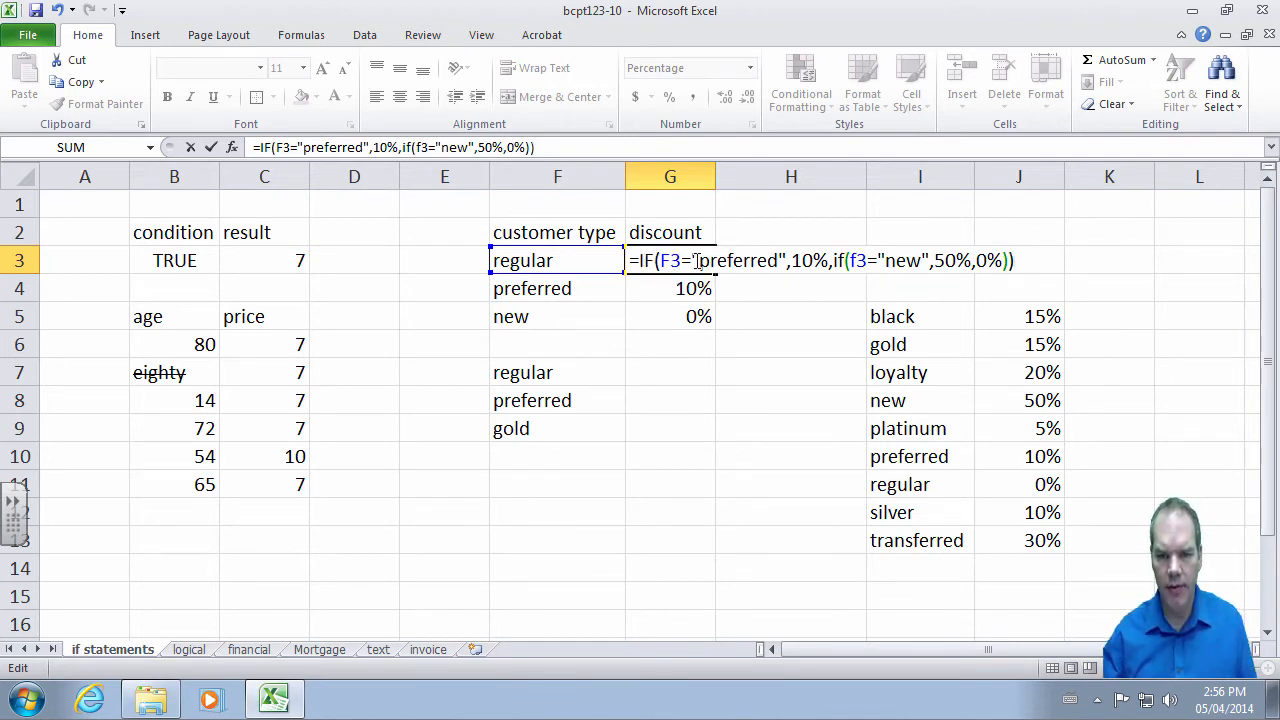
- Highlight the 10% result and the nested IF false branch, then commit G3
{"action": "left_click_drag", "start_coordinate": [795, 261], "coordinate": [829, 261]}
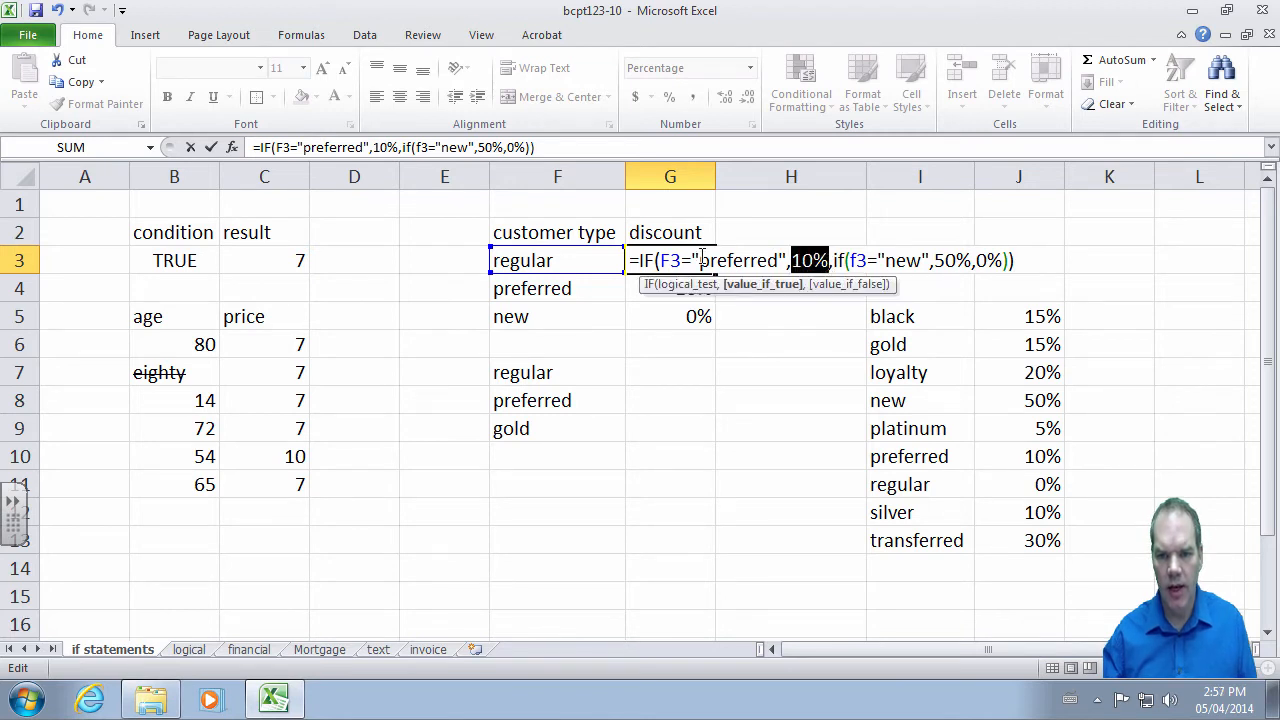
{"action": "left_click", "coordinate": [834, 260]}
{"action": "left_click_drag", "start_coordinate": [834, 260], "coordinate": [940, 264]}
{"action": "left_click", "coordinate": [955, 262]}
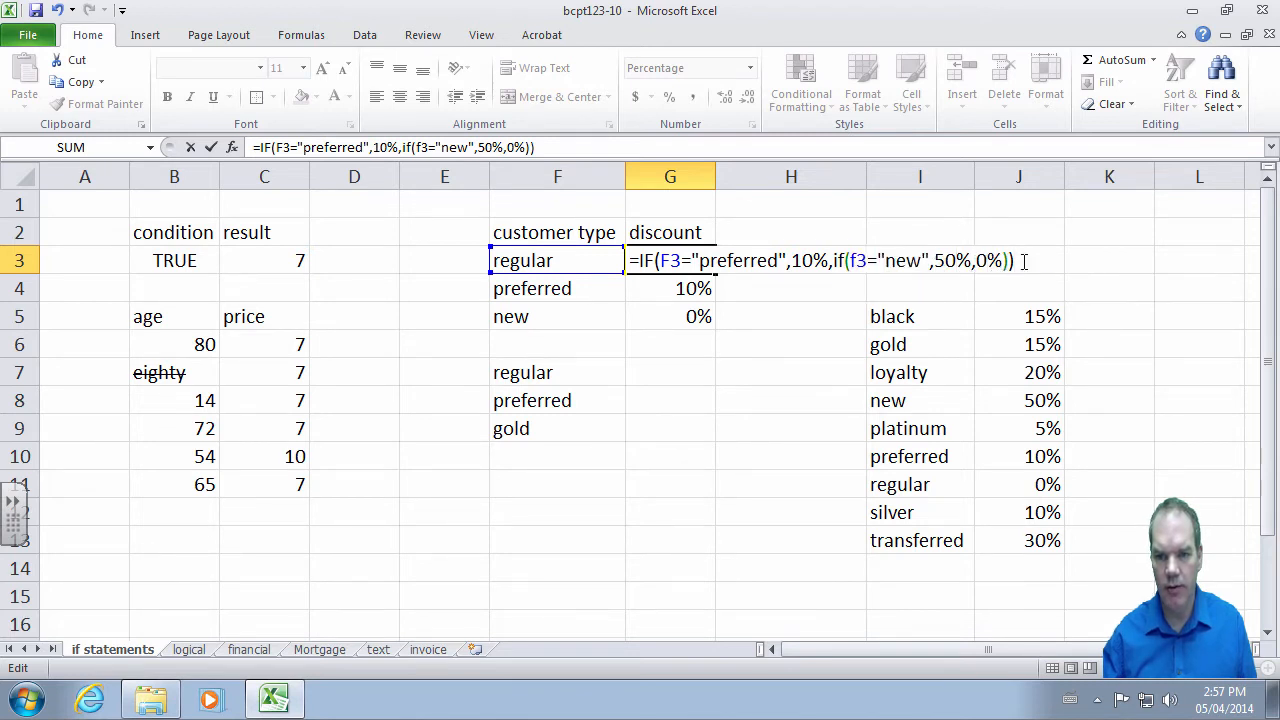
{"action": "key", "text": "Return"}
- Copy G3's nested formula into G4:G5 and confirm 0%, 10% and 50%
{"action": "key", "text": "Up"}
{"action": "key", "text": "ctrl+c"}
{"action": "key", "text": "Down"}
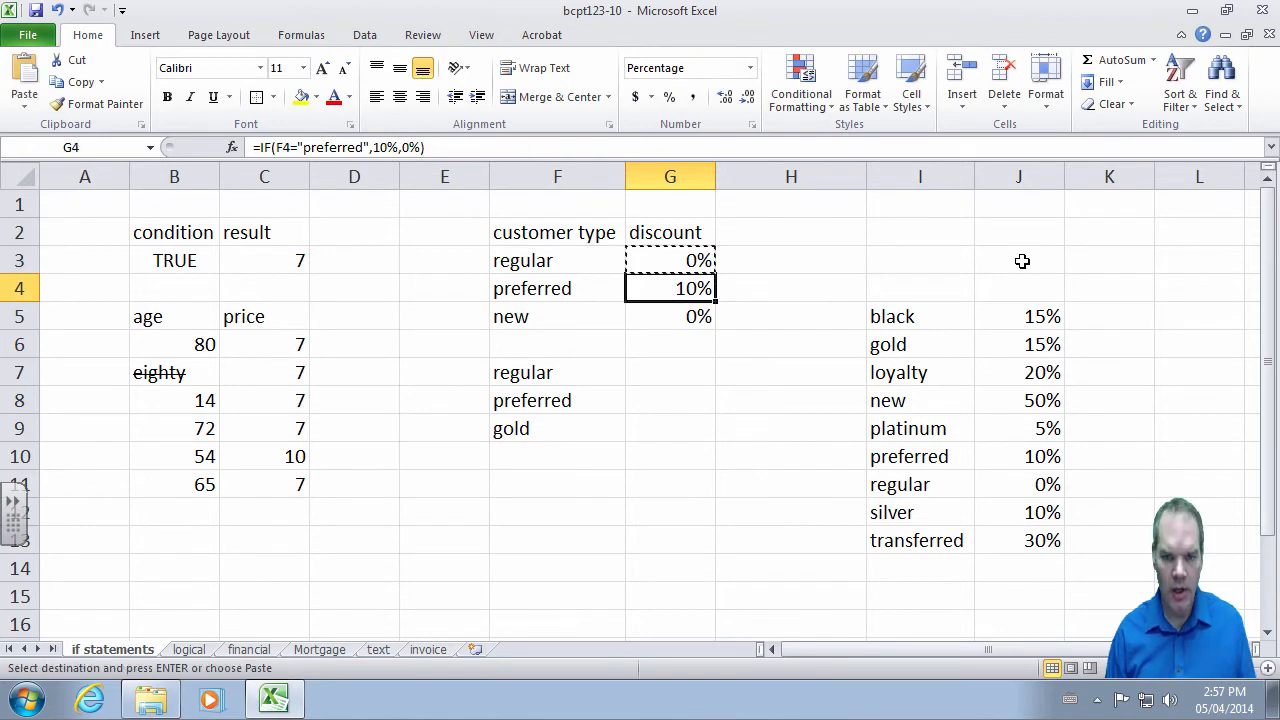
{"action": "key", "text": "shift+Down"}
{"action": "key", "text": "ctrl+v"}
{"action": "key", "text": "Escape"}
{"action": "key", "text": "Up"}
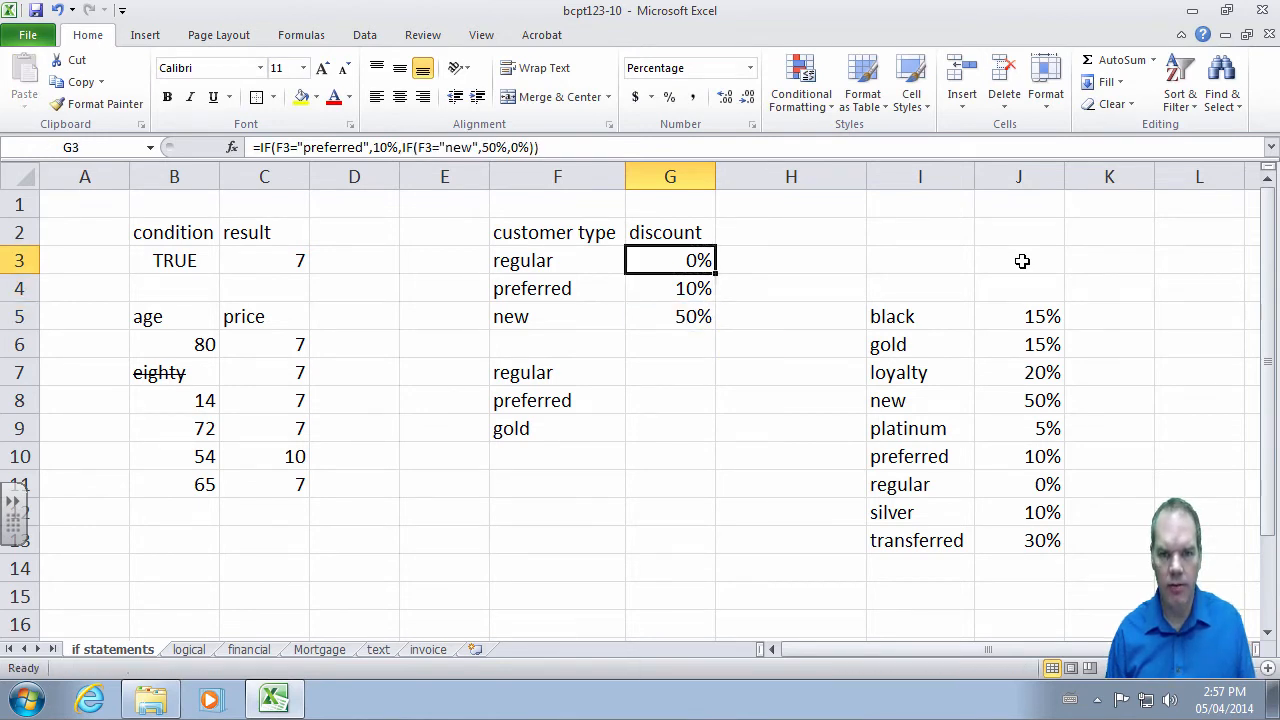
{"action": "key", "text": "Down"}
{"action": "key", "text": "Down"}
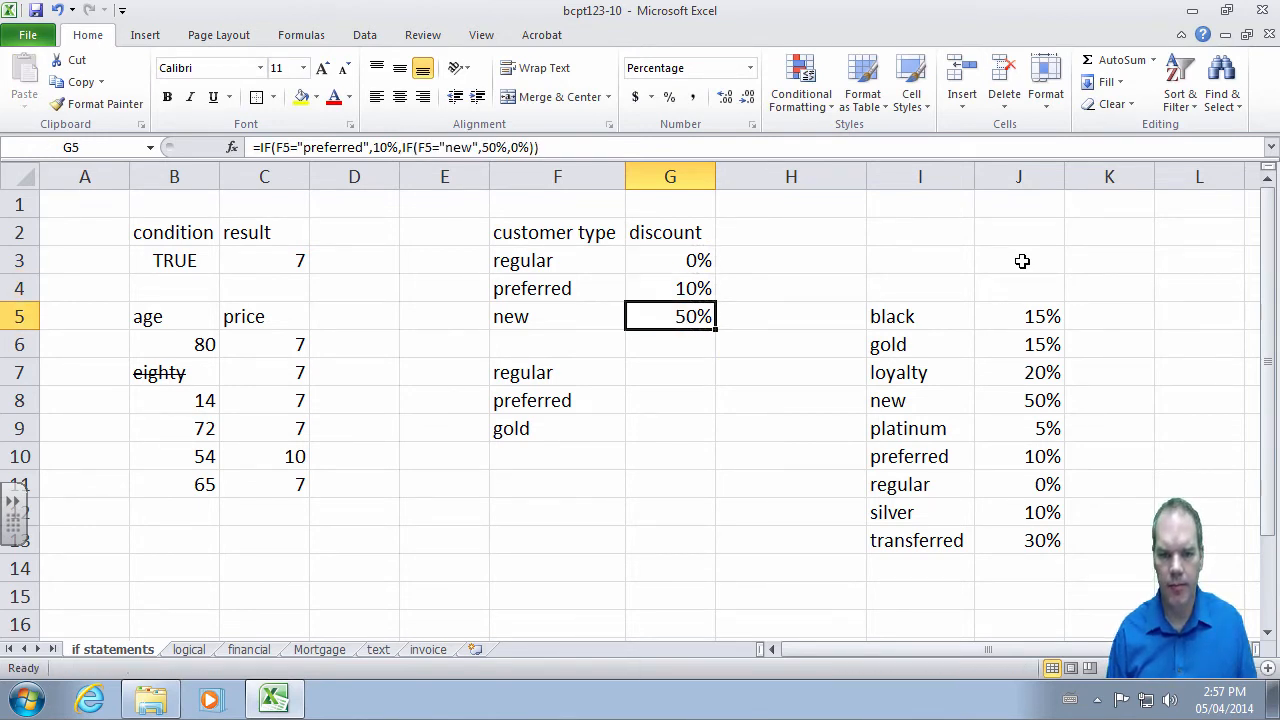
{"action": "left_click_drag", "start_coordinate": [943, 310], "coordinate": [1008, 542]}
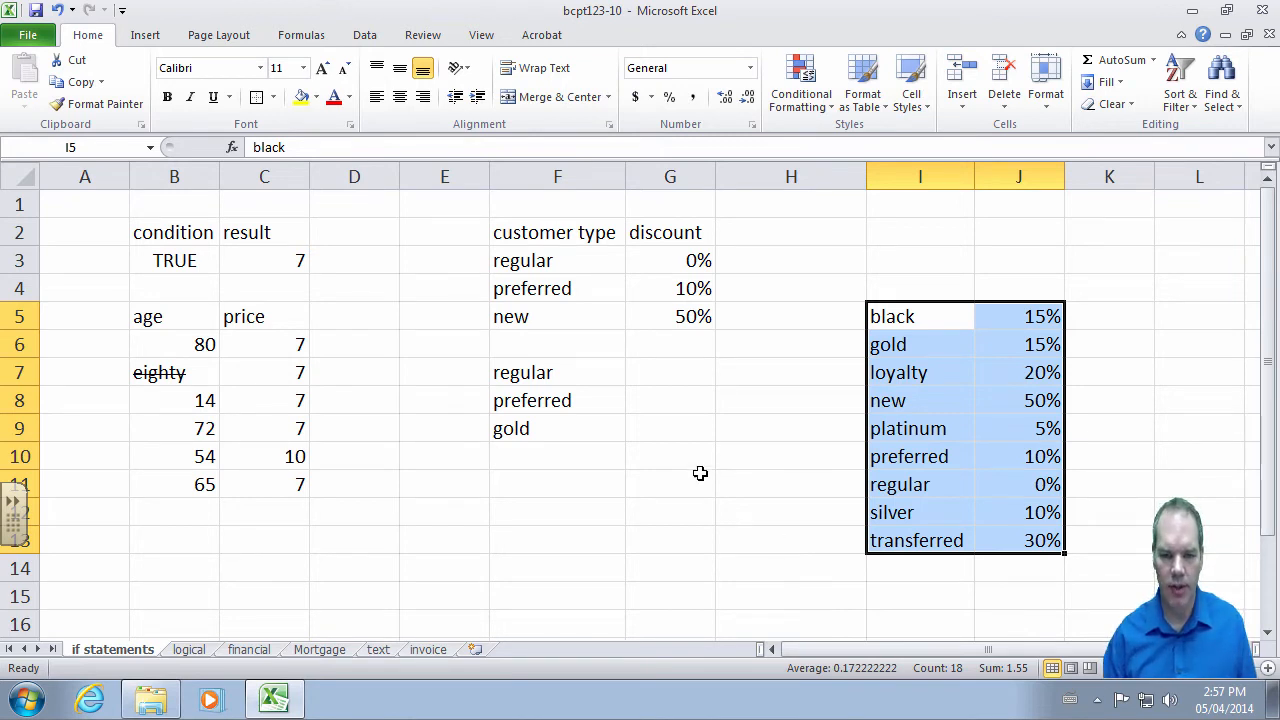
- Enter =VLOOKUP(F7,I5:J13,2,FALSE) in G7
{"action": "left_click", "coordinate": [679, 369]}
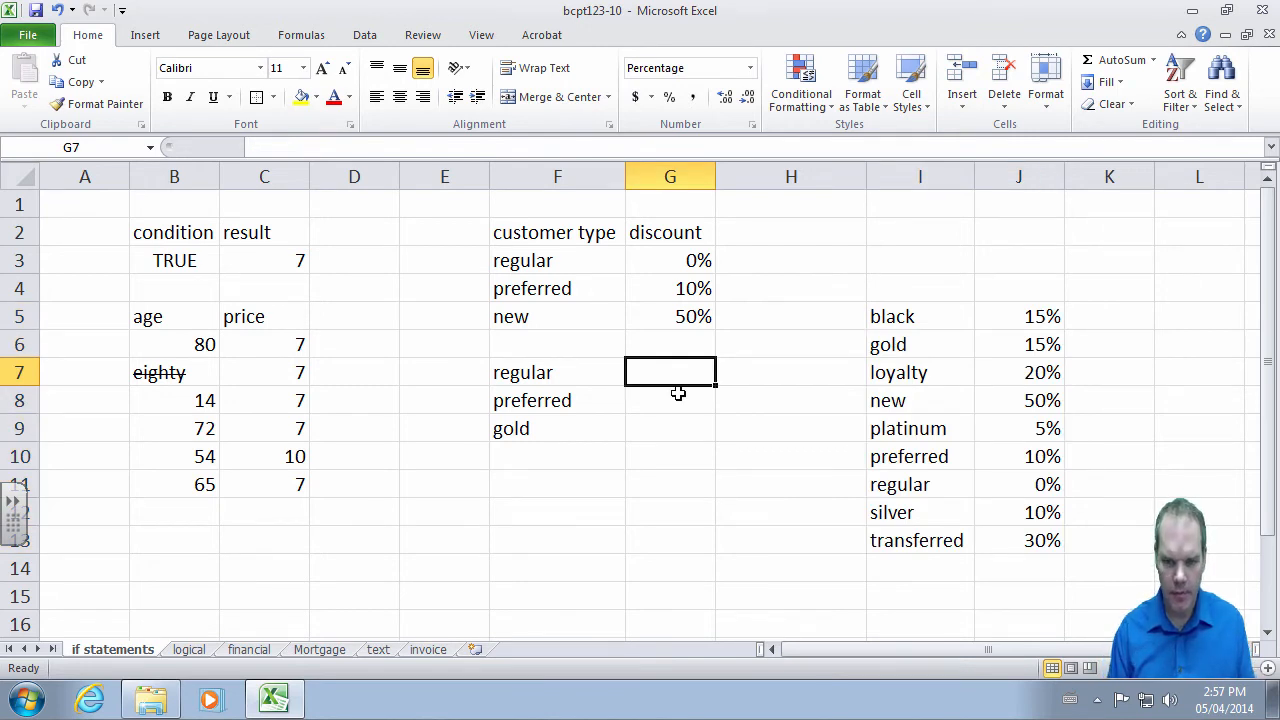
{"action": "type", "text": "=vlookup("}
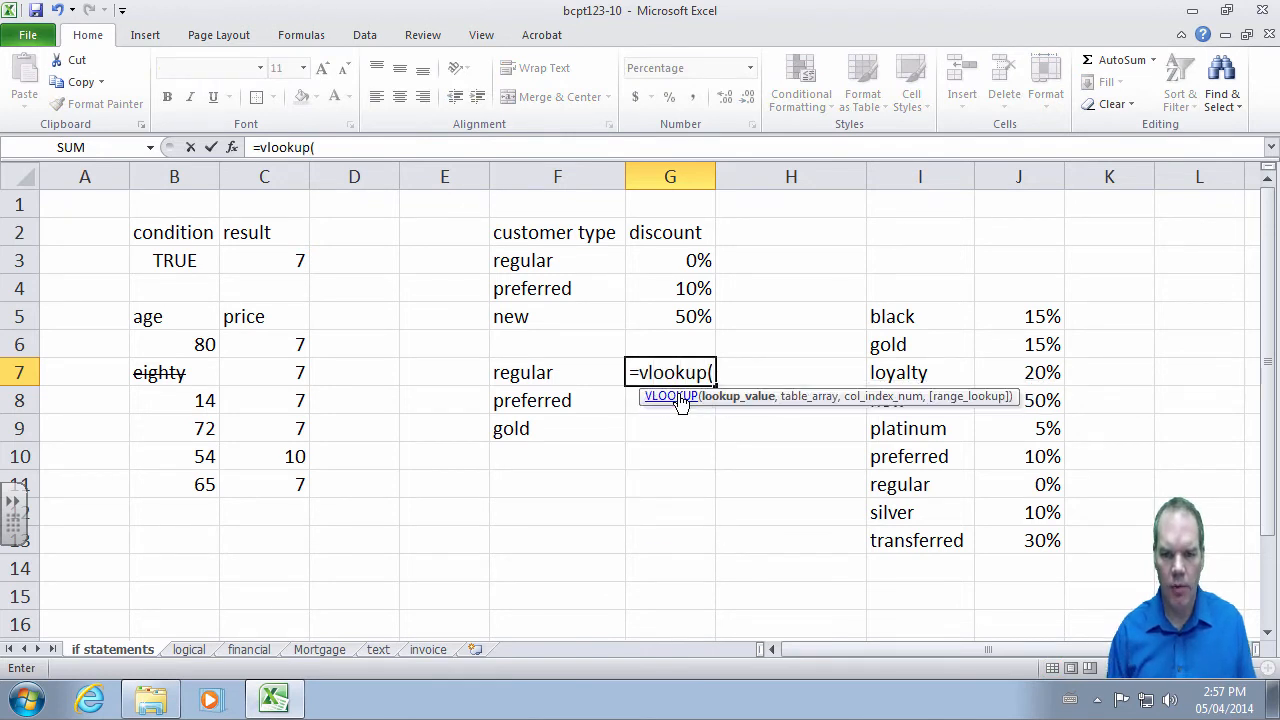
{"action": "key", "text": "Left"}
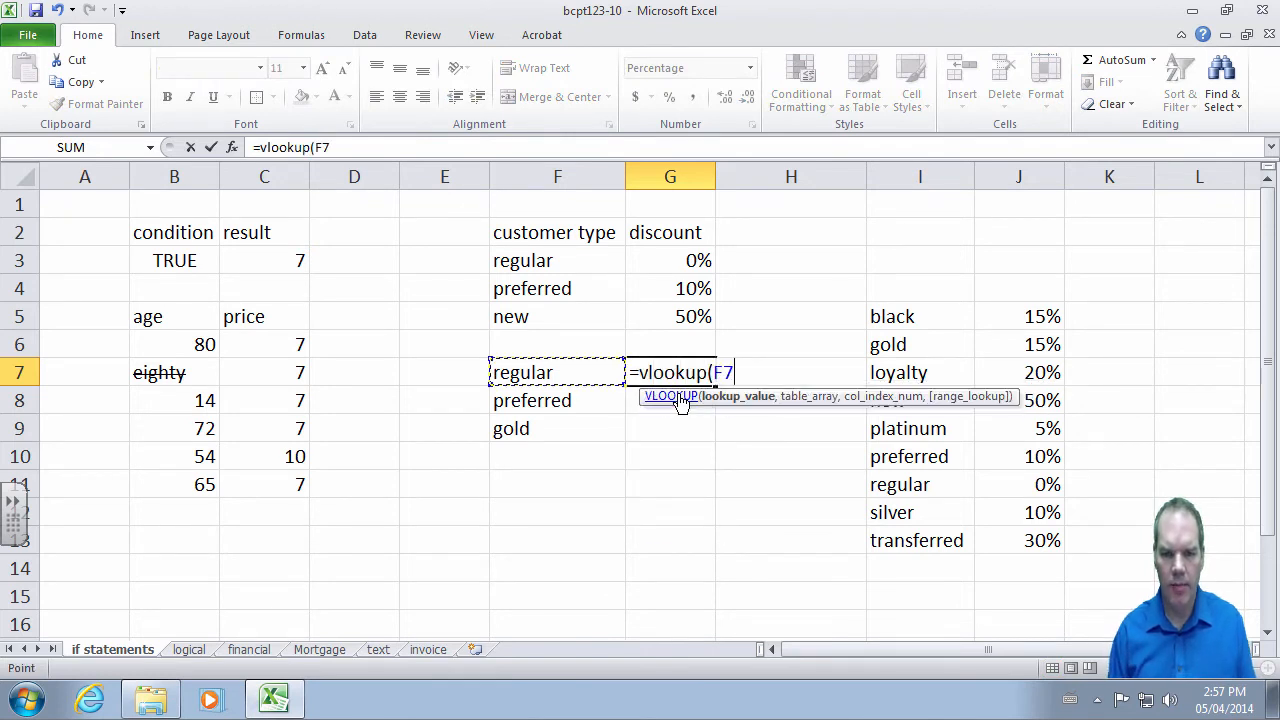
{"action": "type", "text": ","}
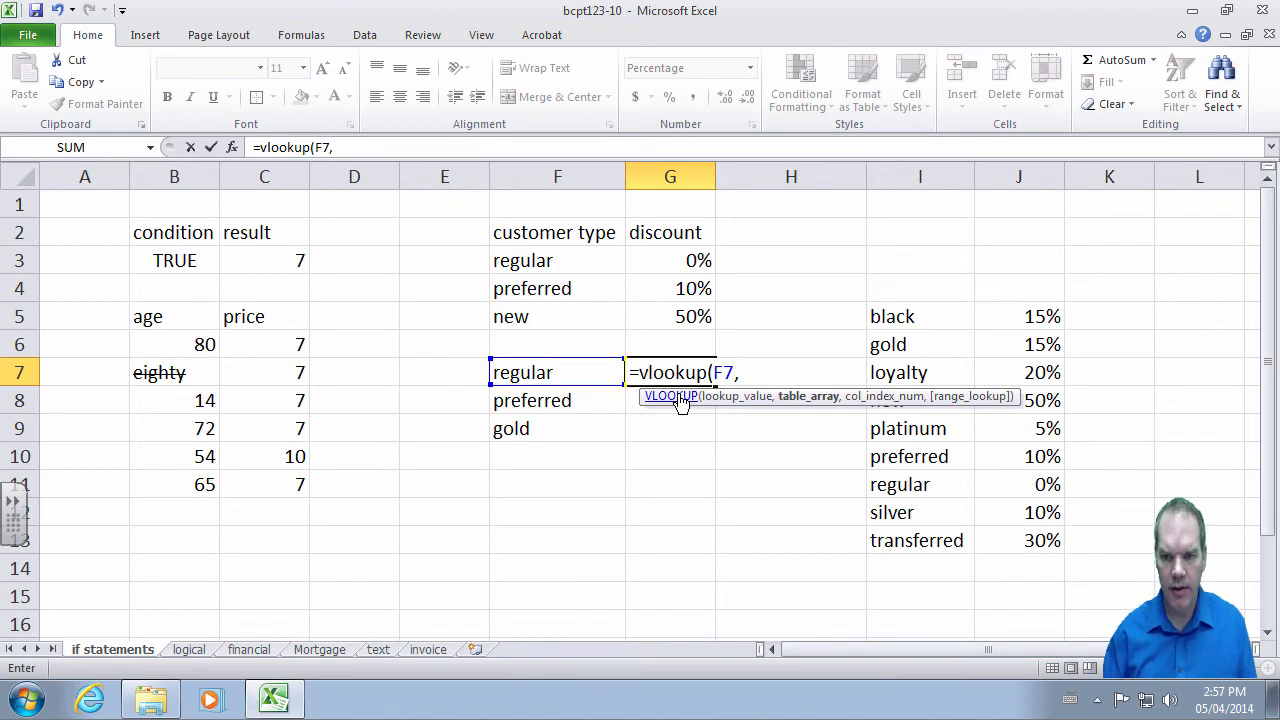
{"action": "left_click_drag", "start_coordinate": [893, 318], "coordinate": [1020, 531]}
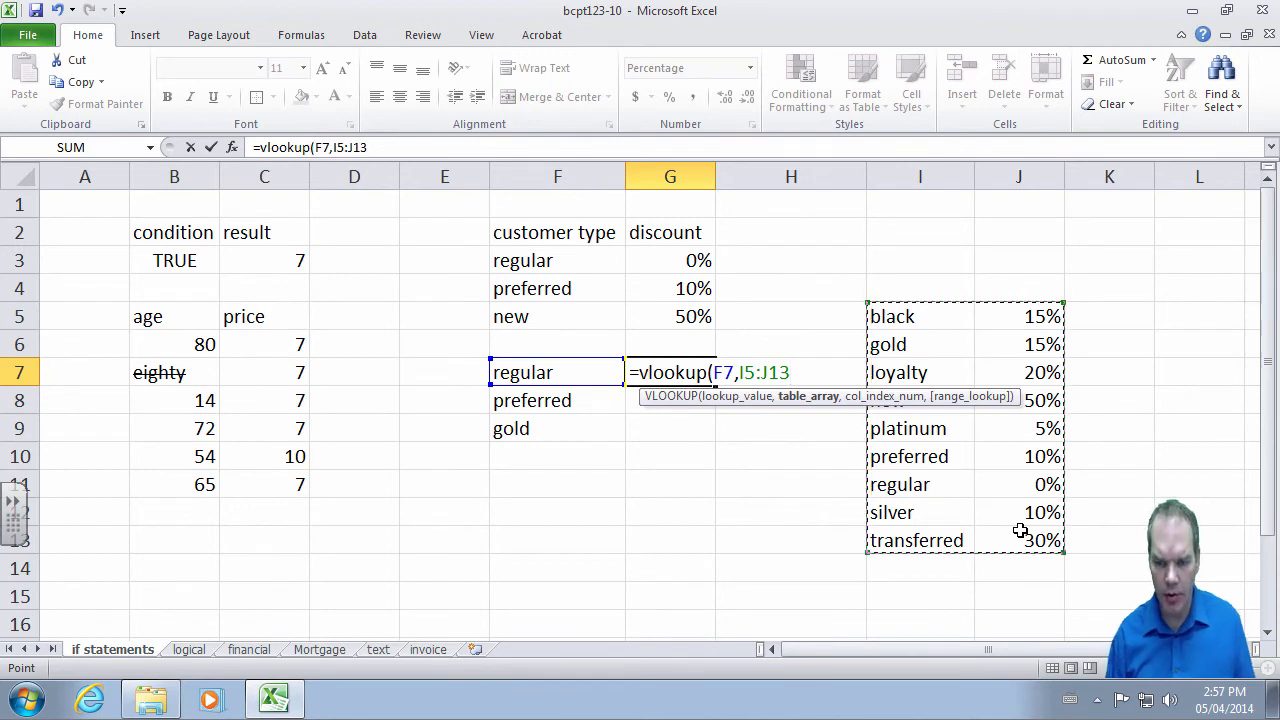
{"action": "type", "text": ","}
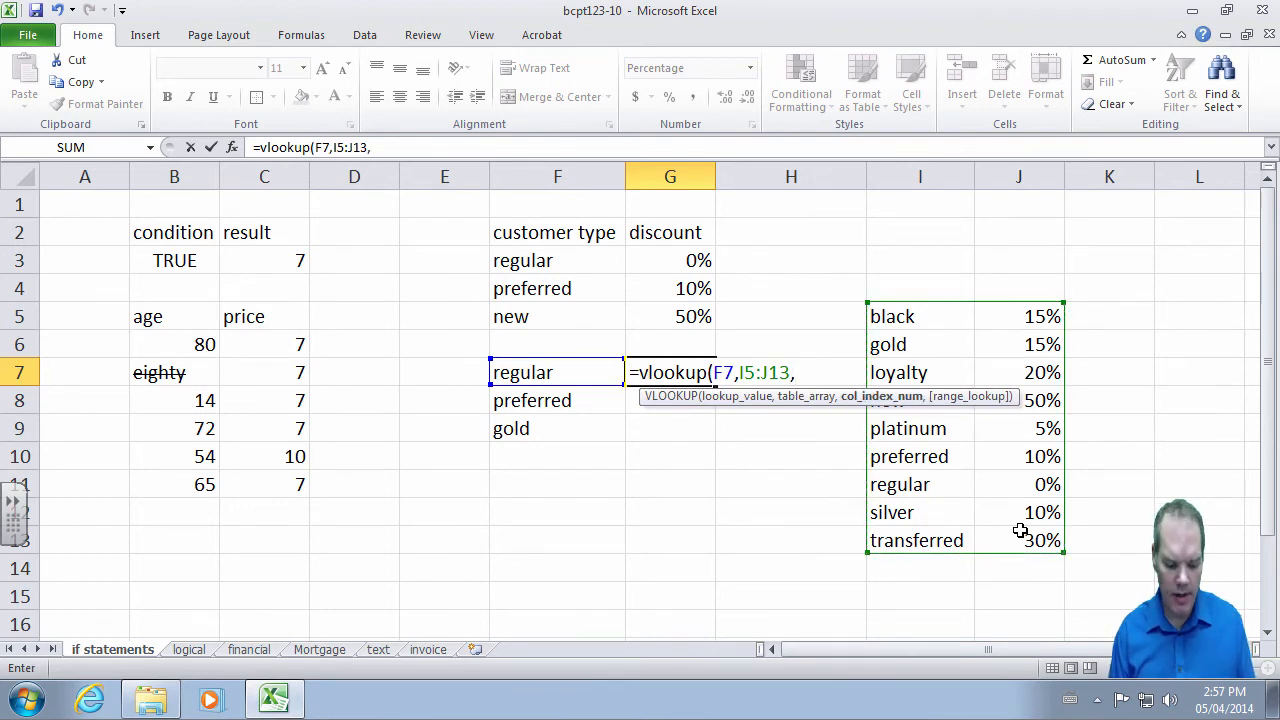
{"action": "type", "text": "2"}
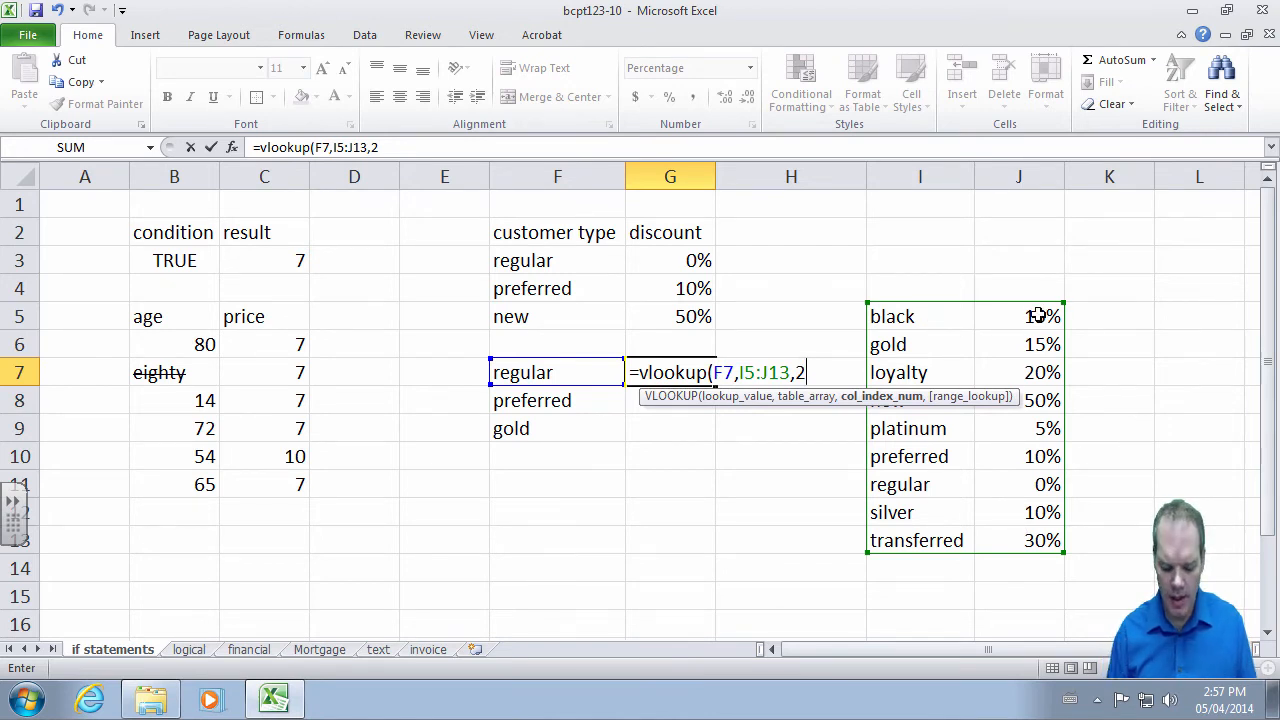
{"action": "type", "text": ","}
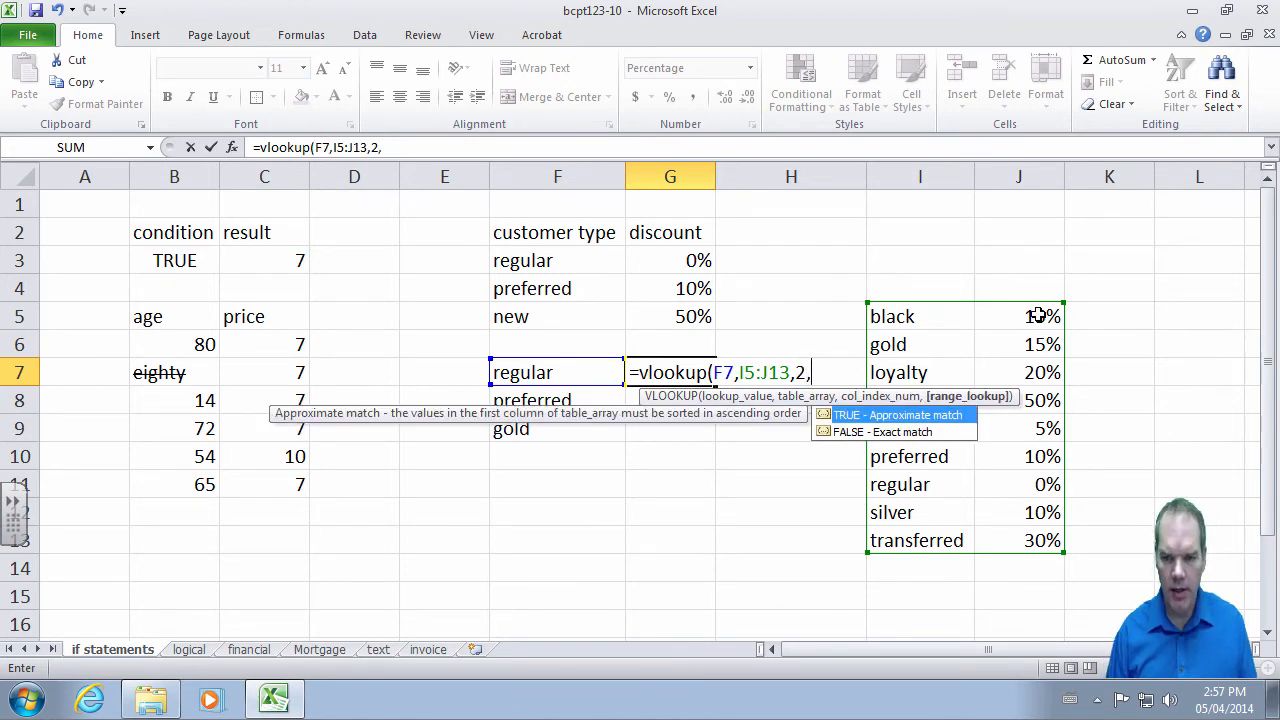
{"action": "left_click", "coordinate": [920, 441]}
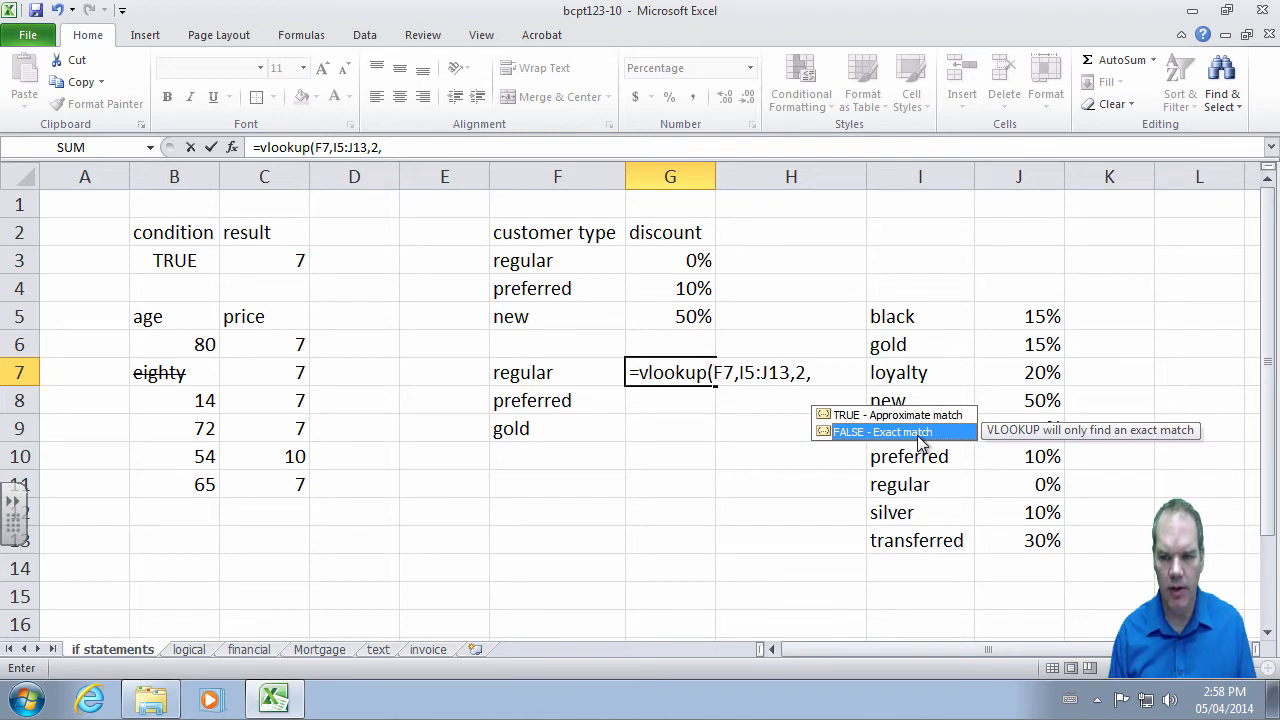
{"action": "double_click", "coordinate": [920, 432]}
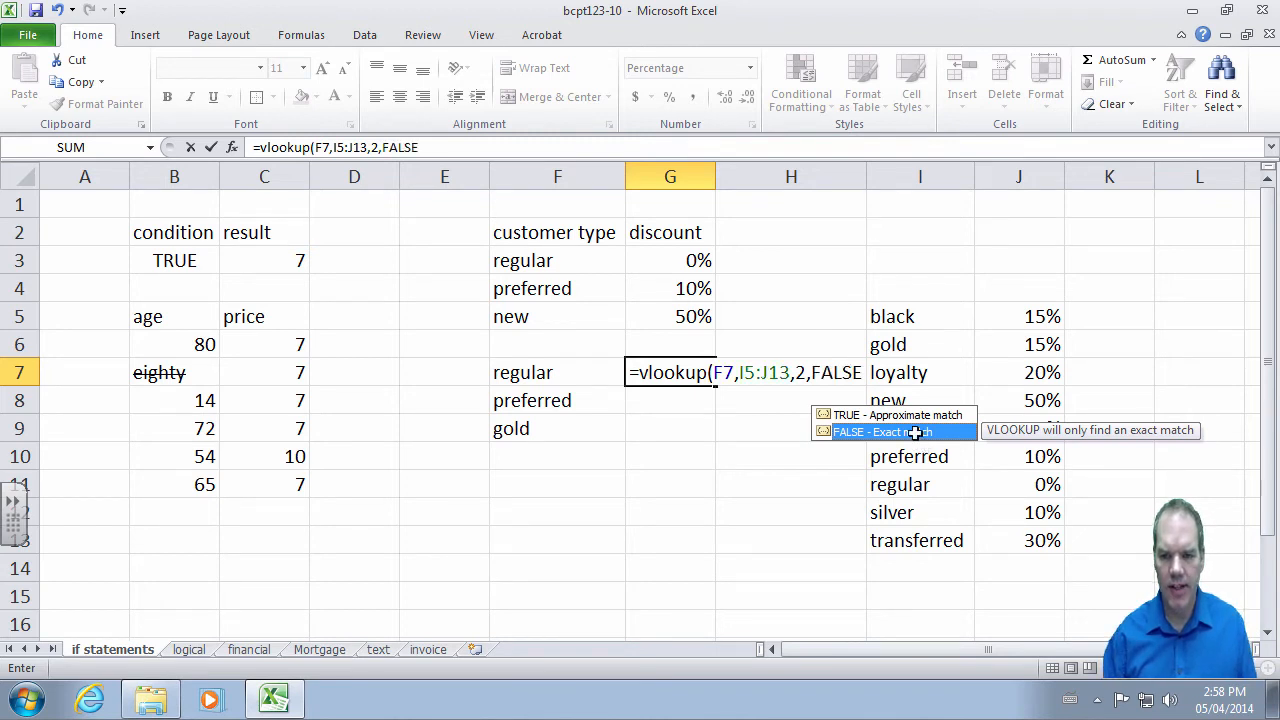
{"action": "type", "text": ")"}
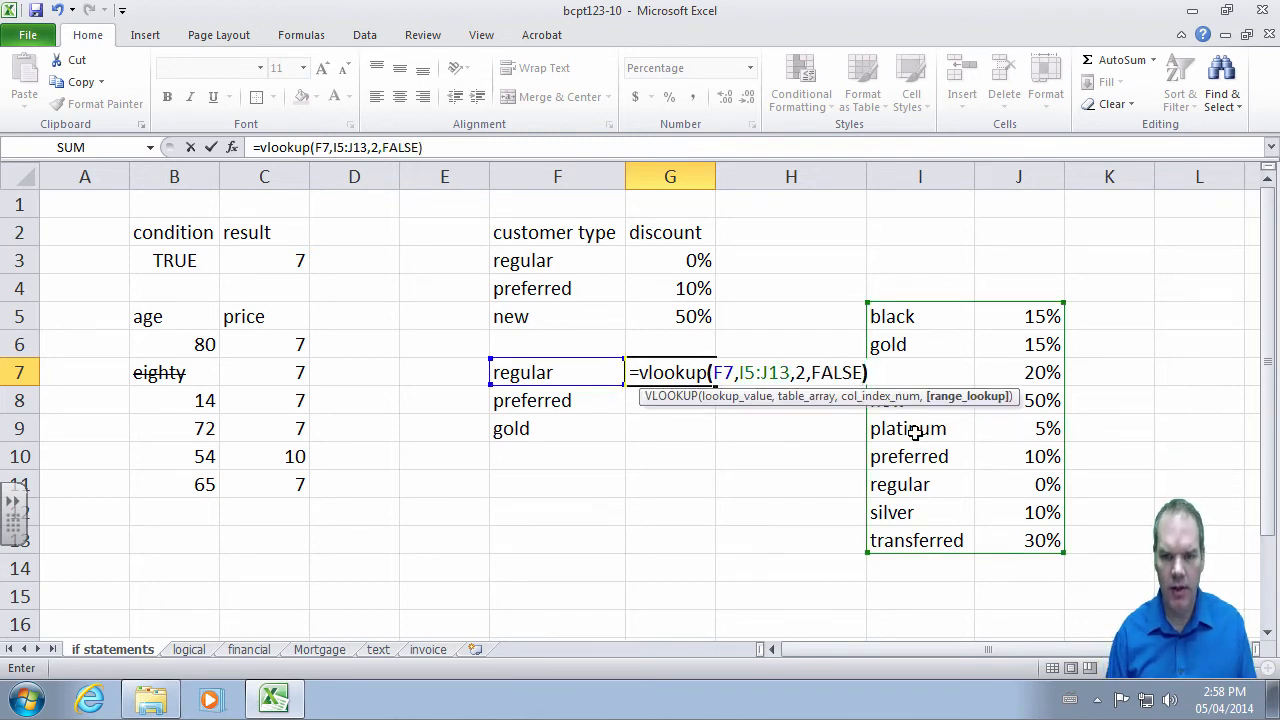
{"action": "key", "text": "Return"}
- Fill G7's lookup down to G9 and inspect G8's shifted table range
{"action": "left_click", "coordinate": [695, 375]}
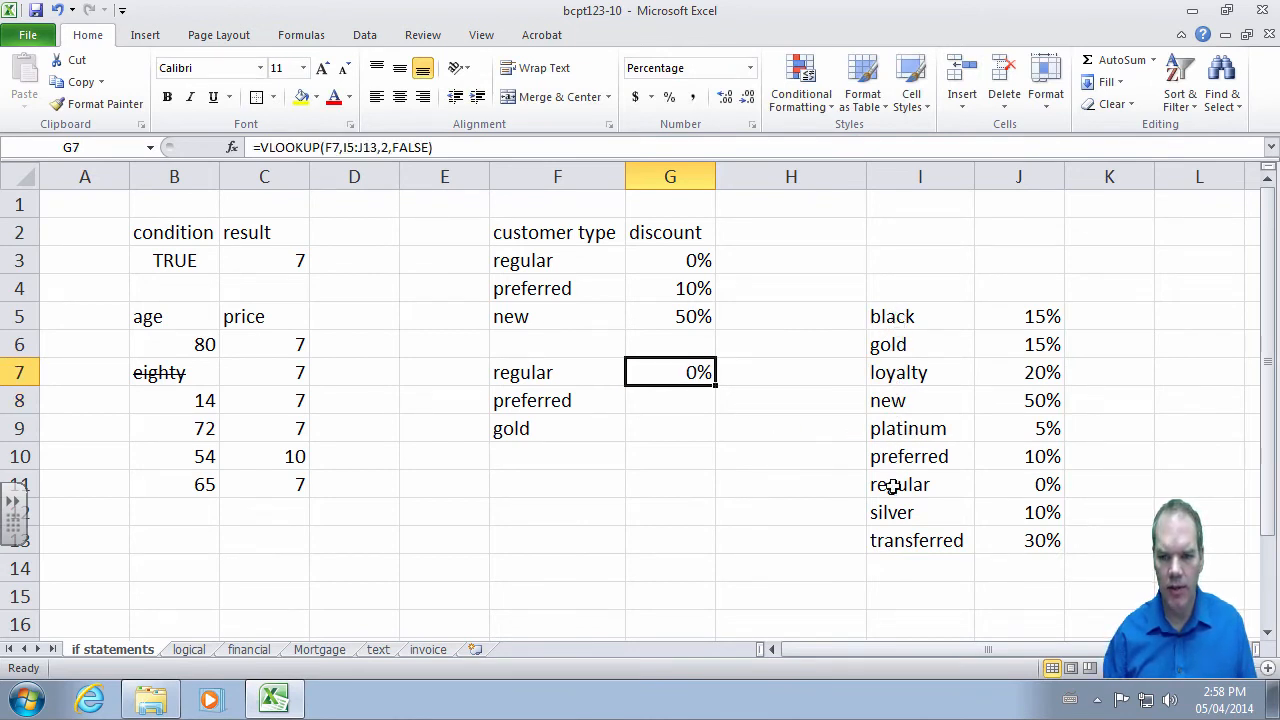
{"action": "left_click_drag", "start_coordinate": [717, 385], "coordinate": [703, 442]}
{"action": "double_click", "coordinate": [688, 403]}
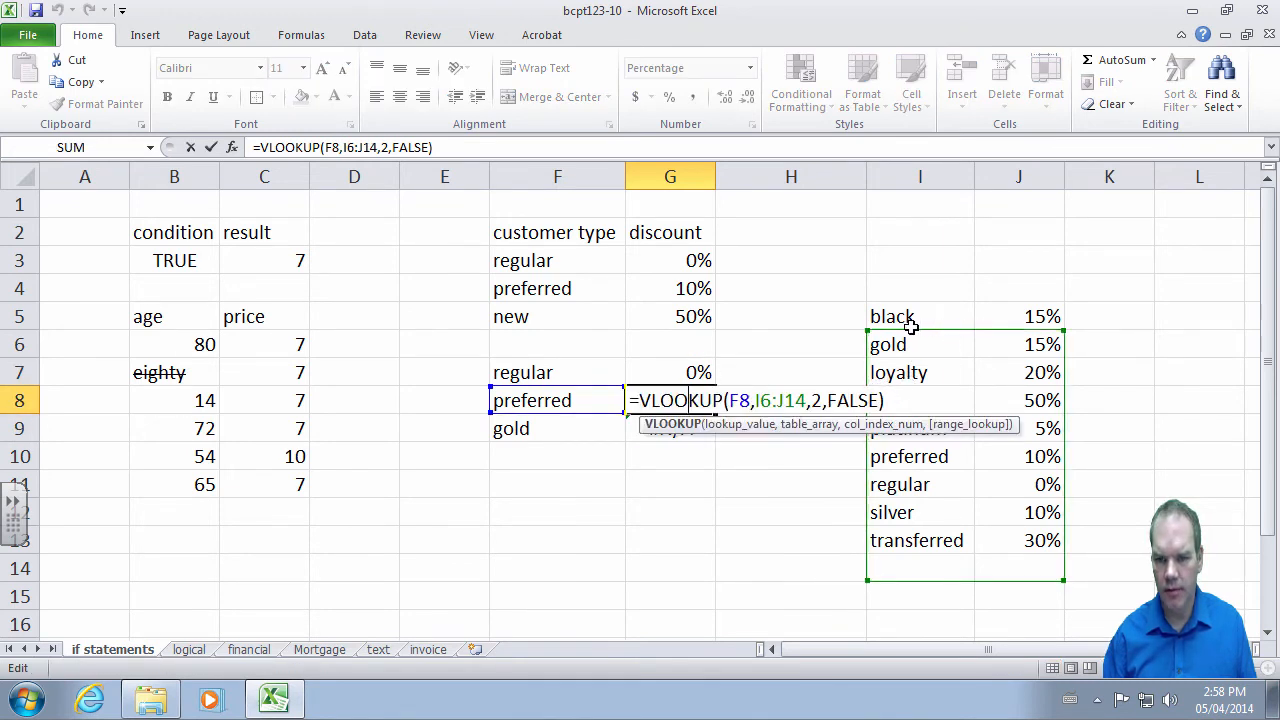
{"action": "left_click", "coordinate": [682, 374]}
- Make G7's range absolute ($I$5:$J$13), refill through G9, and check each cell
{"action": "key", "text": "F2"}
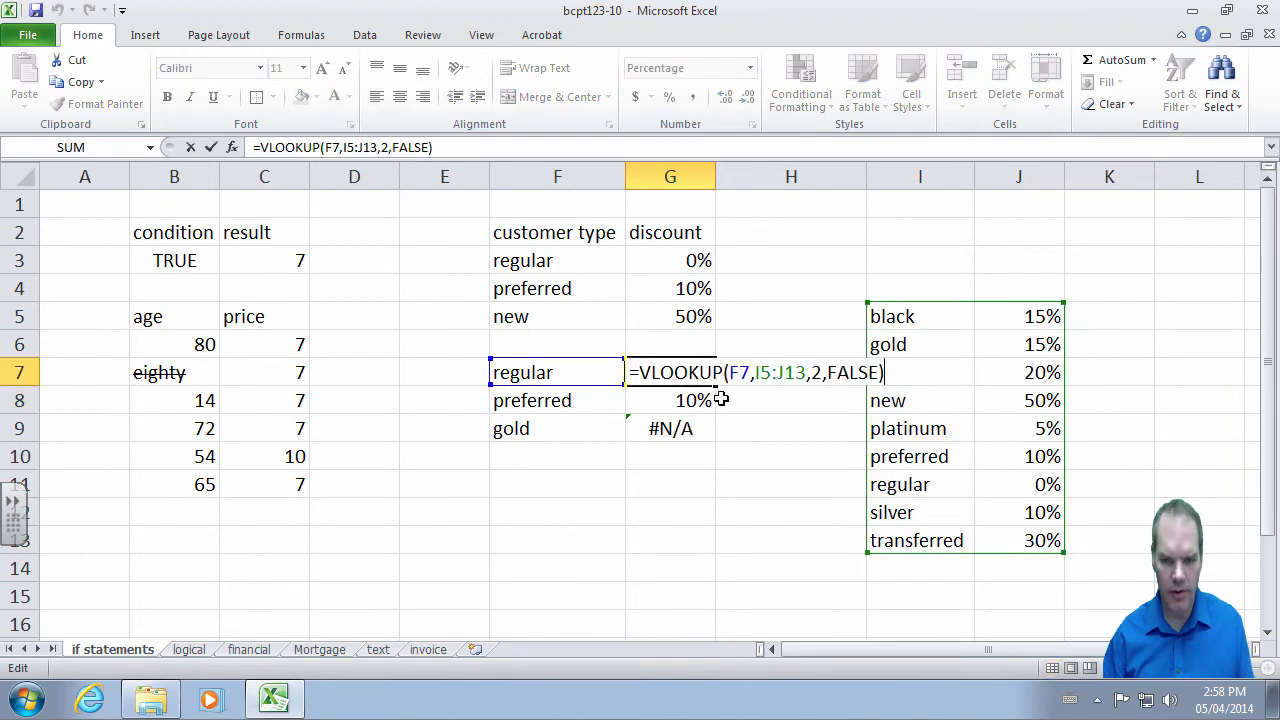
{"action": "left_click_drag", "start_coordinate": [757, 372], "coordinate": [806, 372]}
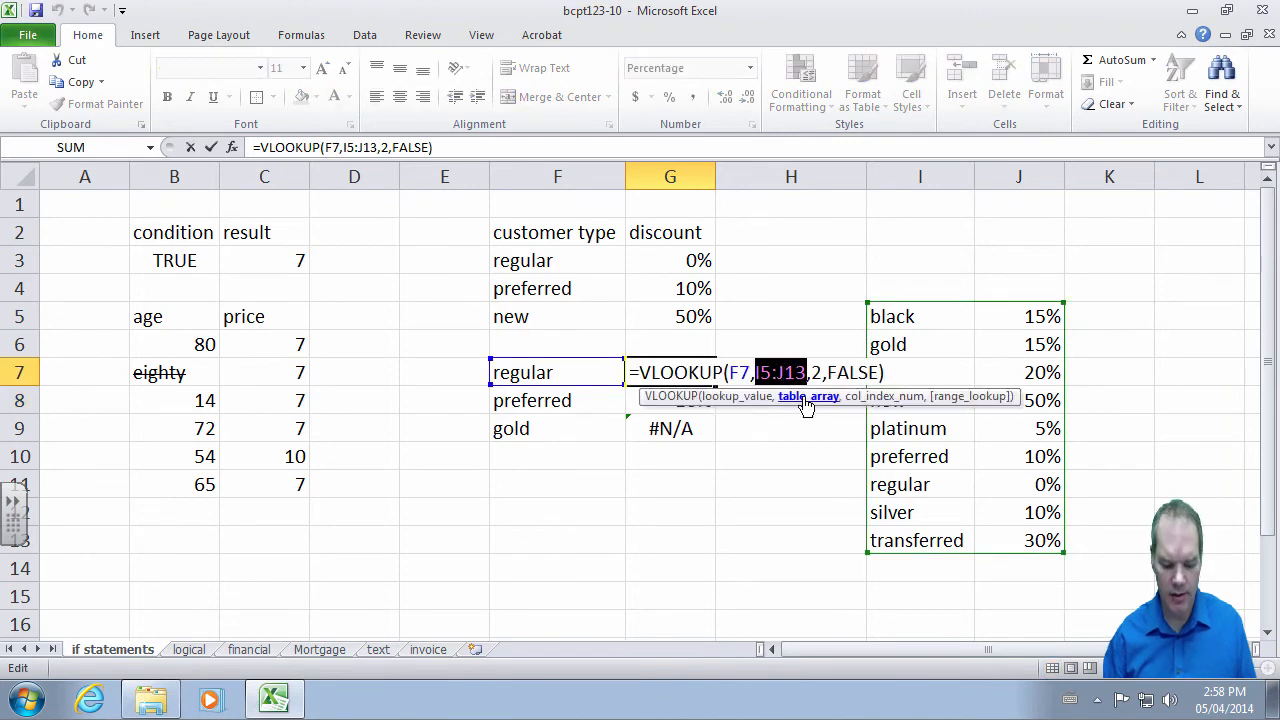
{"action": "key", "text": "F4"}
{"action": "key", "text": "Return"}
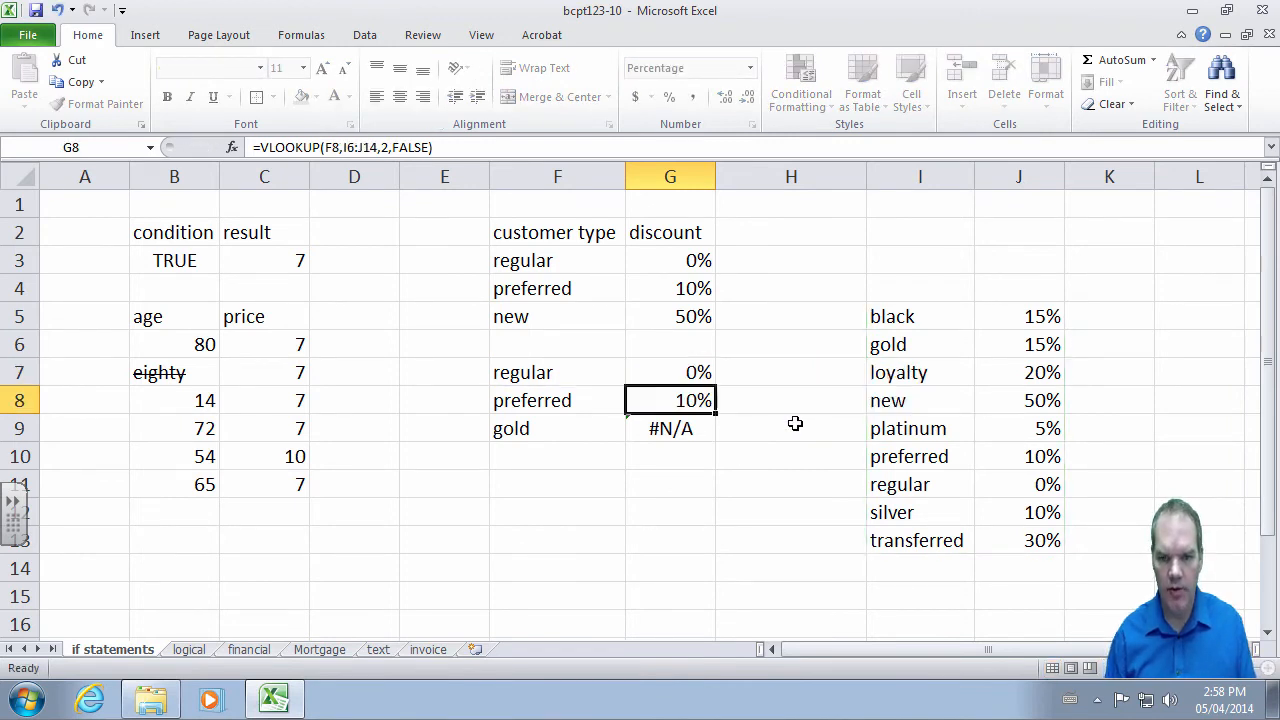
{"action": "left_click", "coordinate": [700, 373]}
{"action": "left_click_drag", "start_coordinate": [714, 386], "coordinate": [705, 432]}
{"action": "left_click", "coordinate": [695, 405]}
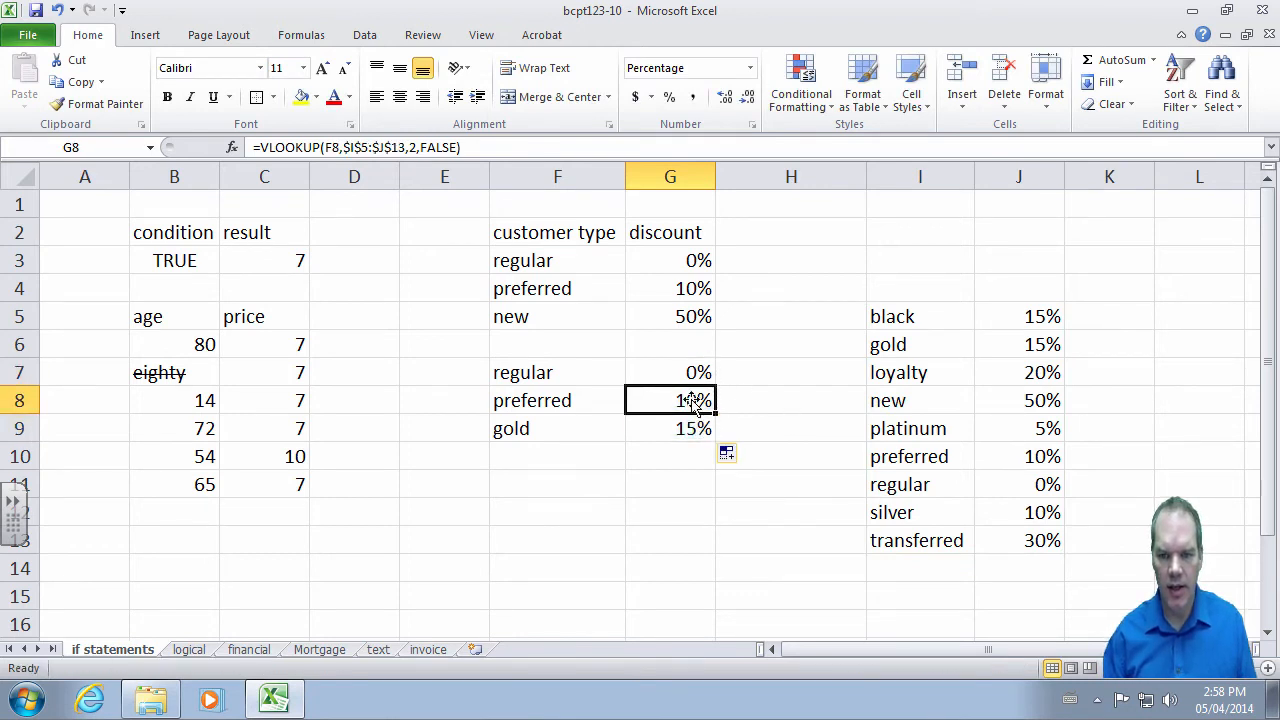
{"action": "left_click", "coordinate": [676, 429]}
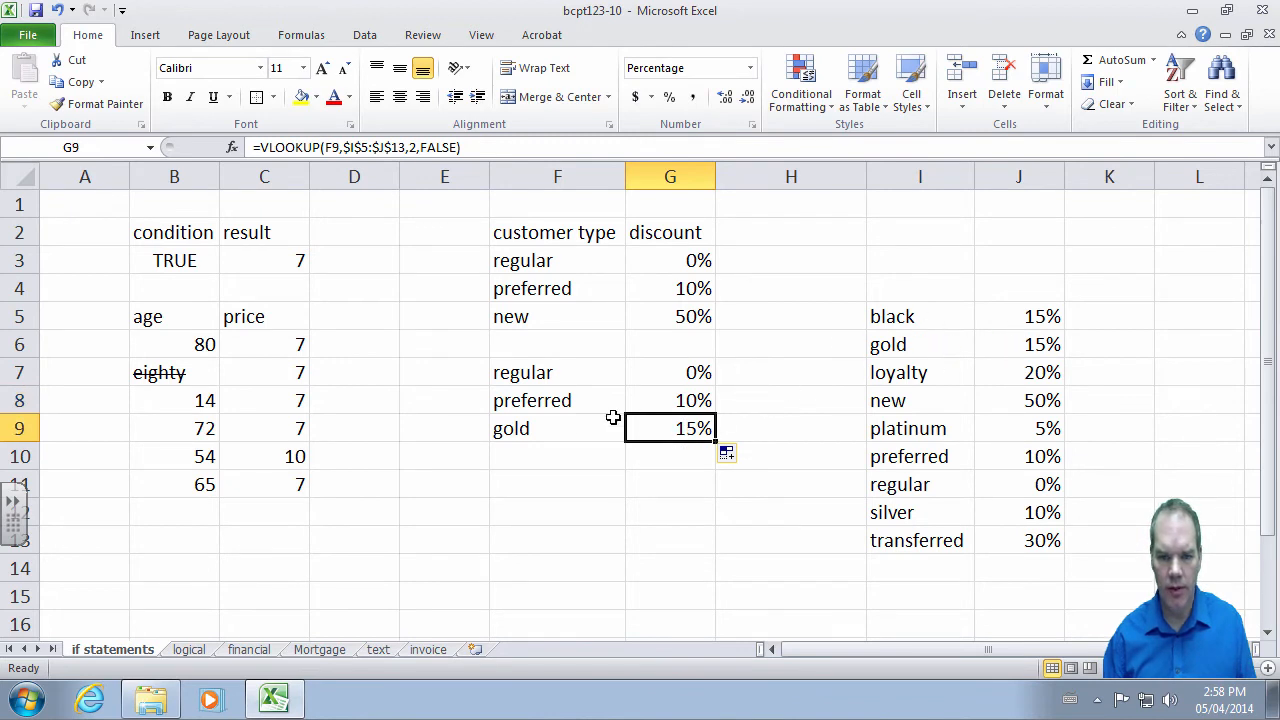
{"action": "left_click", "coordinate": [563, 451]}
{"action": "left_click", "coordinate": [568, 428]}
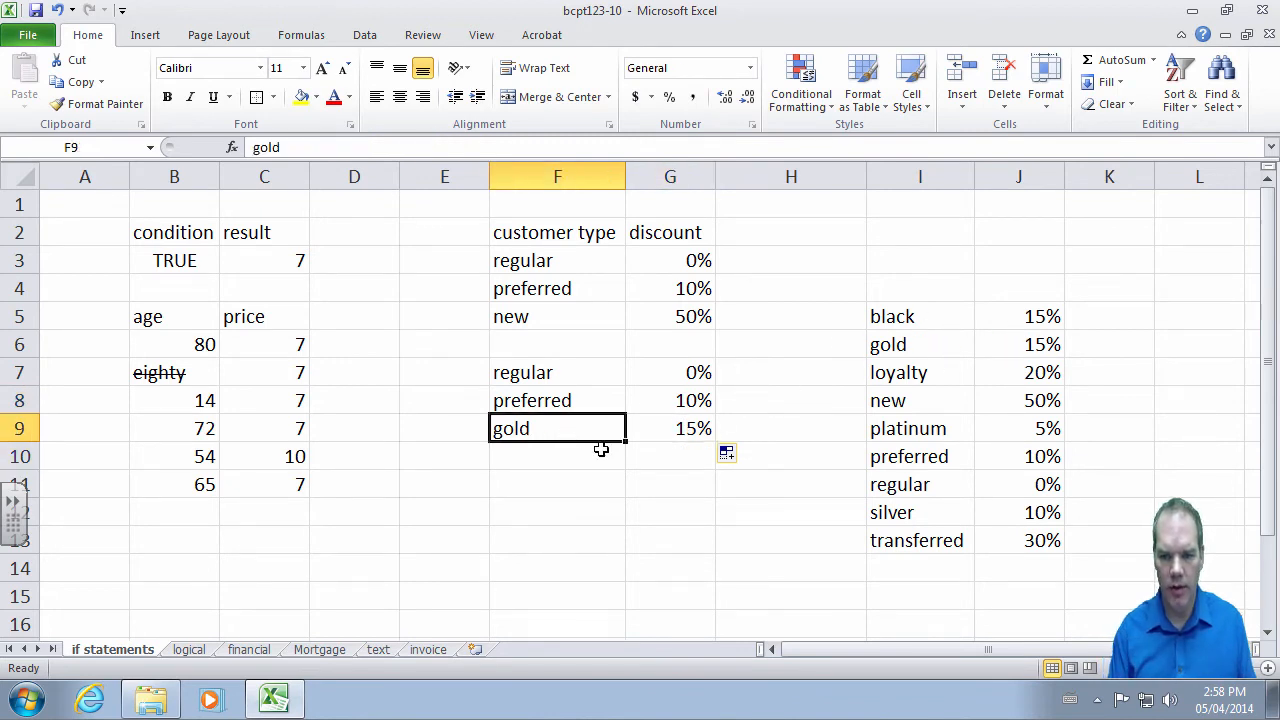
- Enter silver as the customer type in F9, correcting the typo
{"action": "type", "text": "silber"}
{"action": "key", "text": "BackSpace"}
{"action": "key", "text": "BackSpace"}
{"action": "type", "text": "ver"}
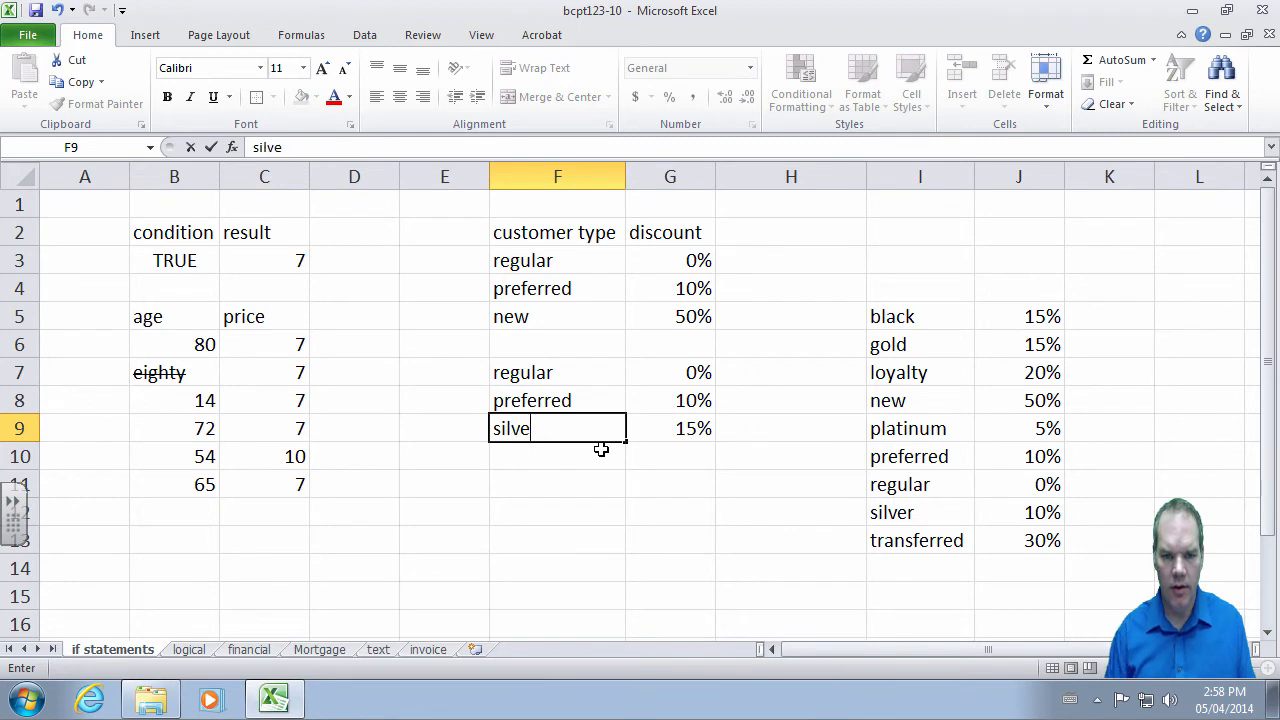
{"action": "key", "text": "Return"}
- Replace F9 with transferred so G9 returns 30%
{"action": "key", "text": "Up"}
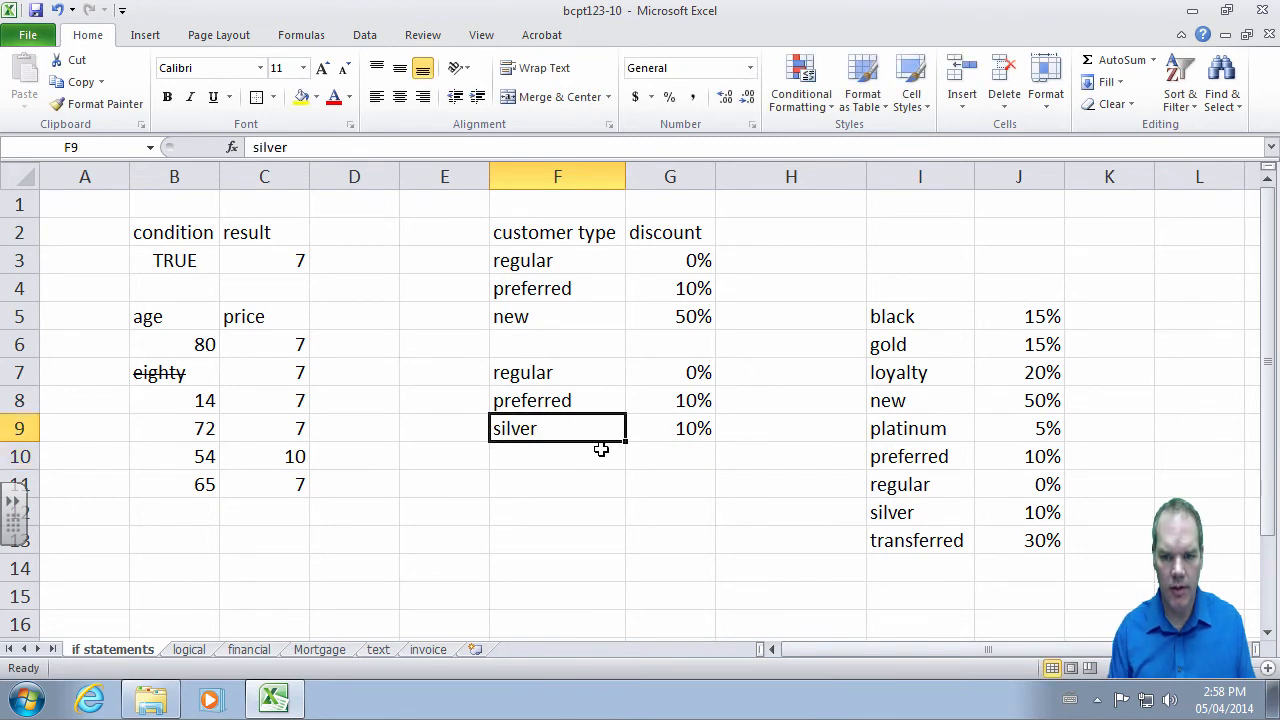
{"action": "type", "text": "transferre"}
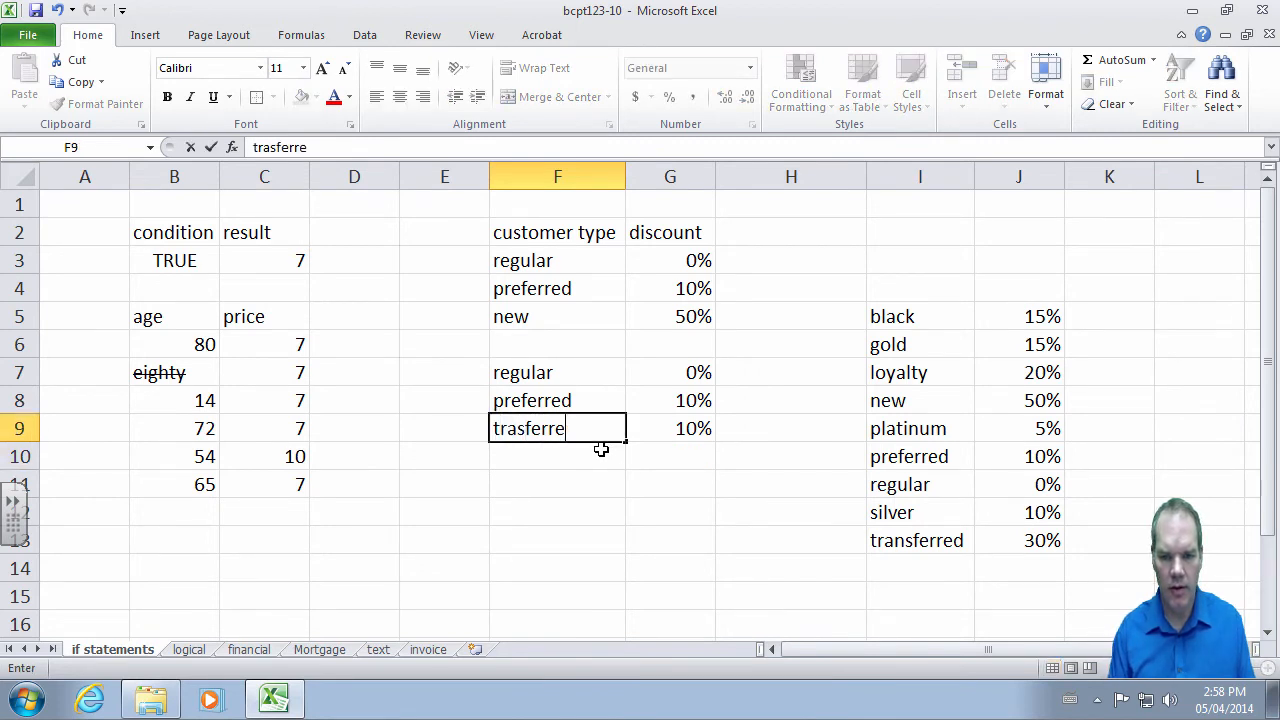
{"action": "type", "text": "d"}
{"action": "key", "text": "BackSpace"}
{"action": "key", "text": "BackSpace"}
{"action": "key", "text": "BackSpace"}
{"action": "key", "text": "BackSpace"}
{"action": "key", "text": "BackSpace"}
{"action": "key", "text": "BackSpace"}
{"action": "key", "text": "BackSpace"}
{"action": "type", "text": "n"}
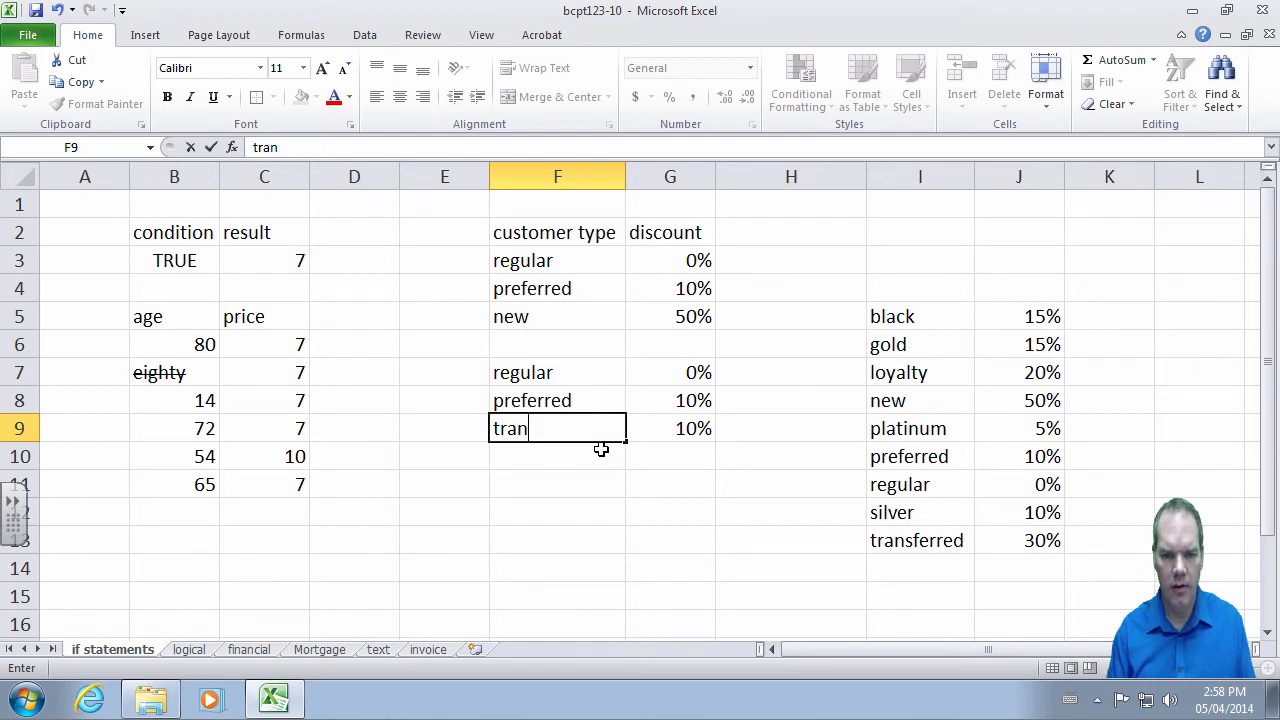
{"action": "type", "text": "sferred"}
{"action": "key", "text": "Return"}
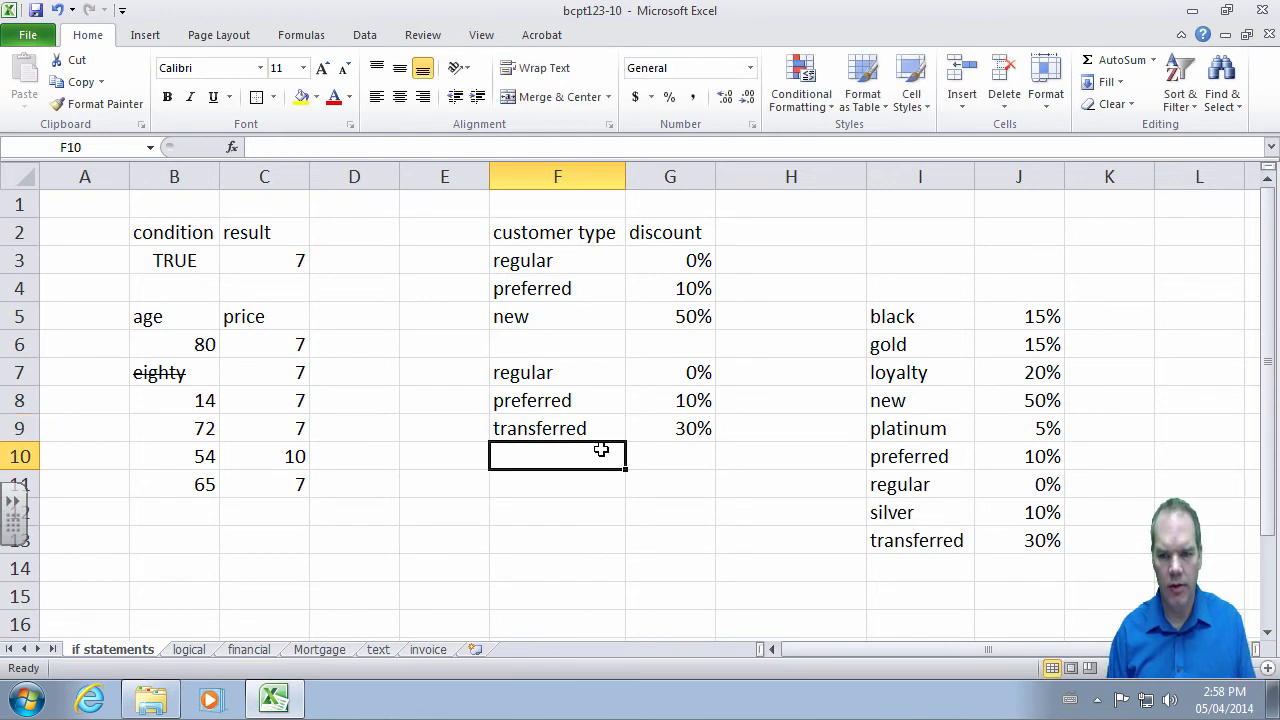
{"action": "key", "text": "Up"}
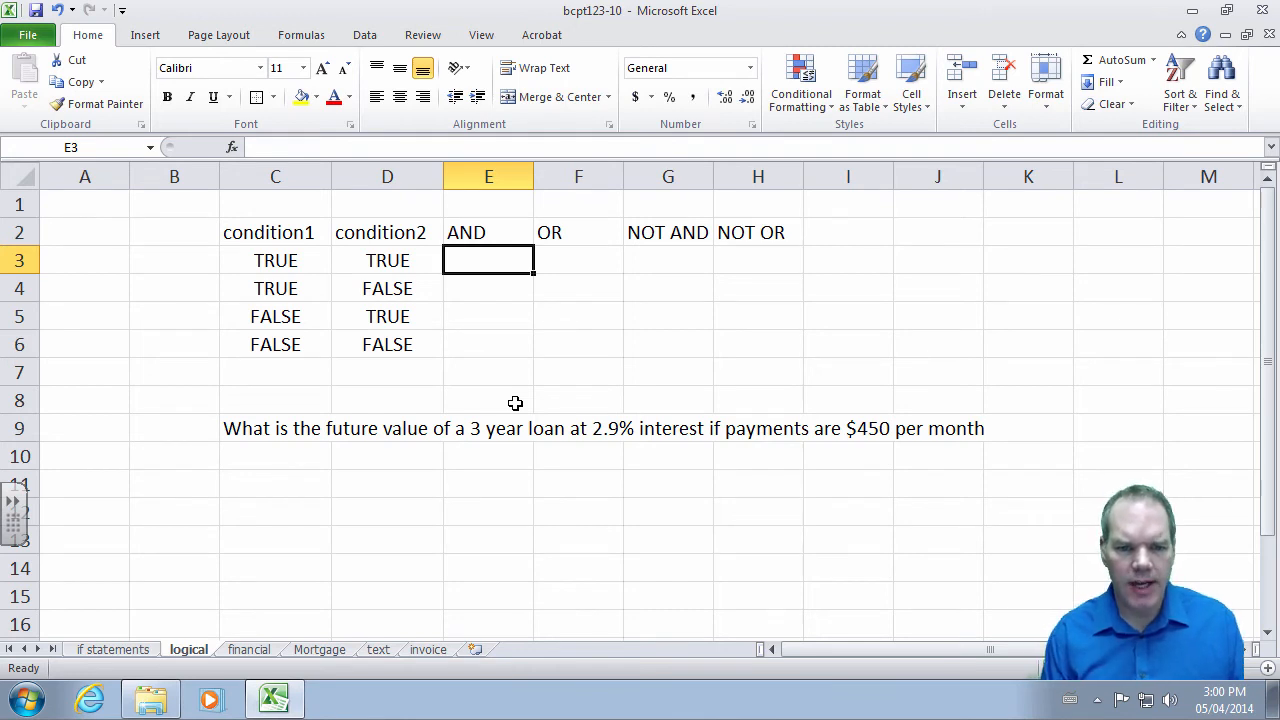
- Enter =AND(C3,D3) in E3 and fill it to E6, giving TRUE, FALSE, FALSE, FALSE
{"action": "type", "text": "=and("}
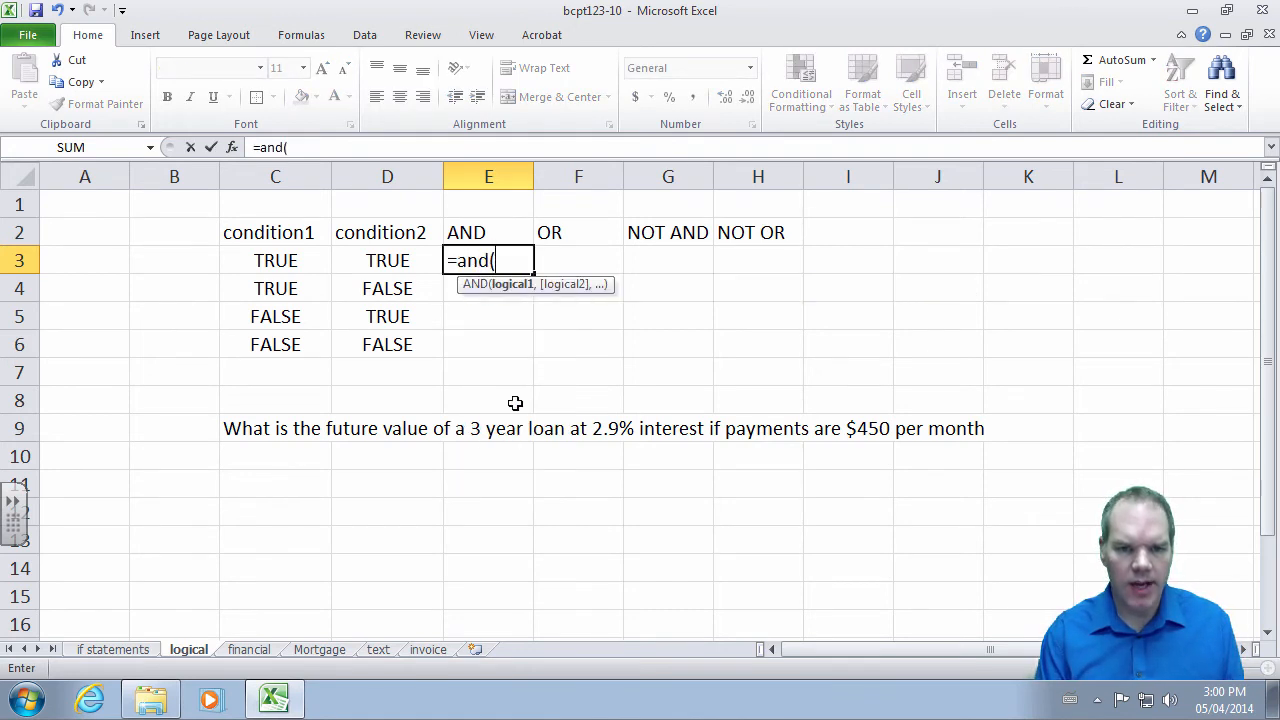
{"action": "key", "text": "Left"}
{"action": "key", "text": "Left"}
{"action": "type", "text": ","}
{"action": "key", "text": "Left"}
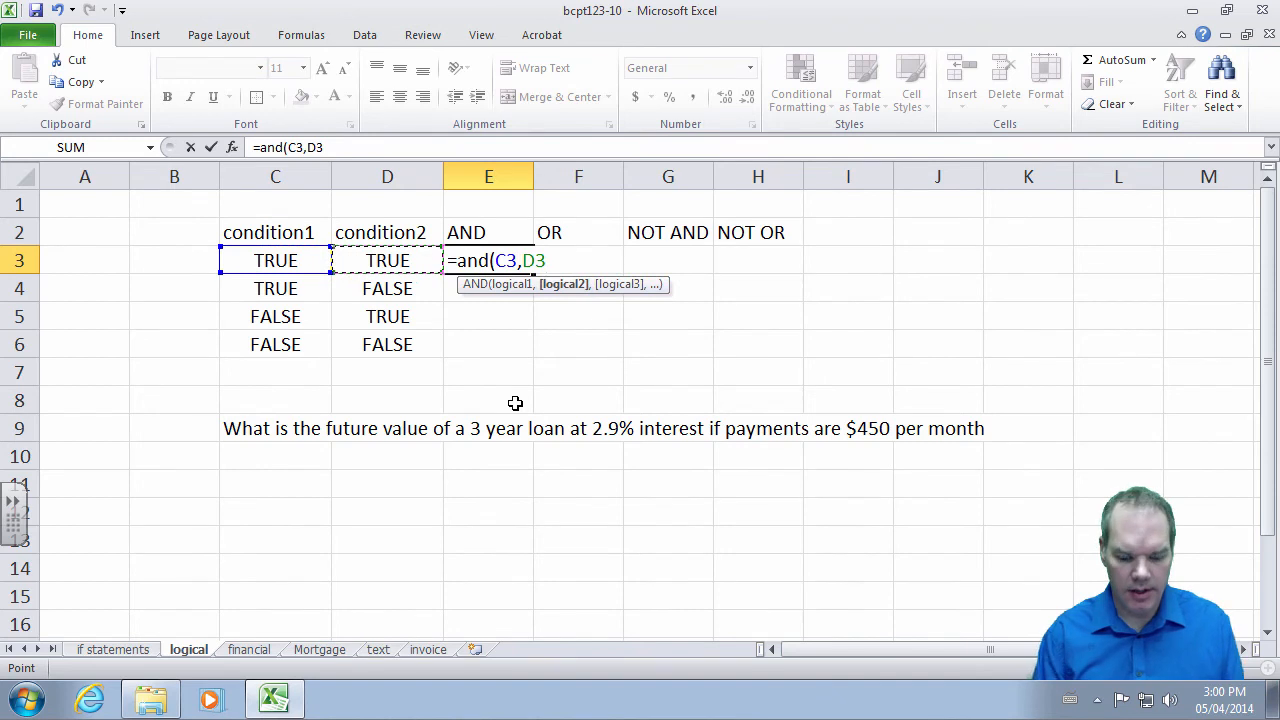
{"action": "type", "text": ")"}
{"action": "key", "text": "Return"}
{"action": "key", "text": "Up"}
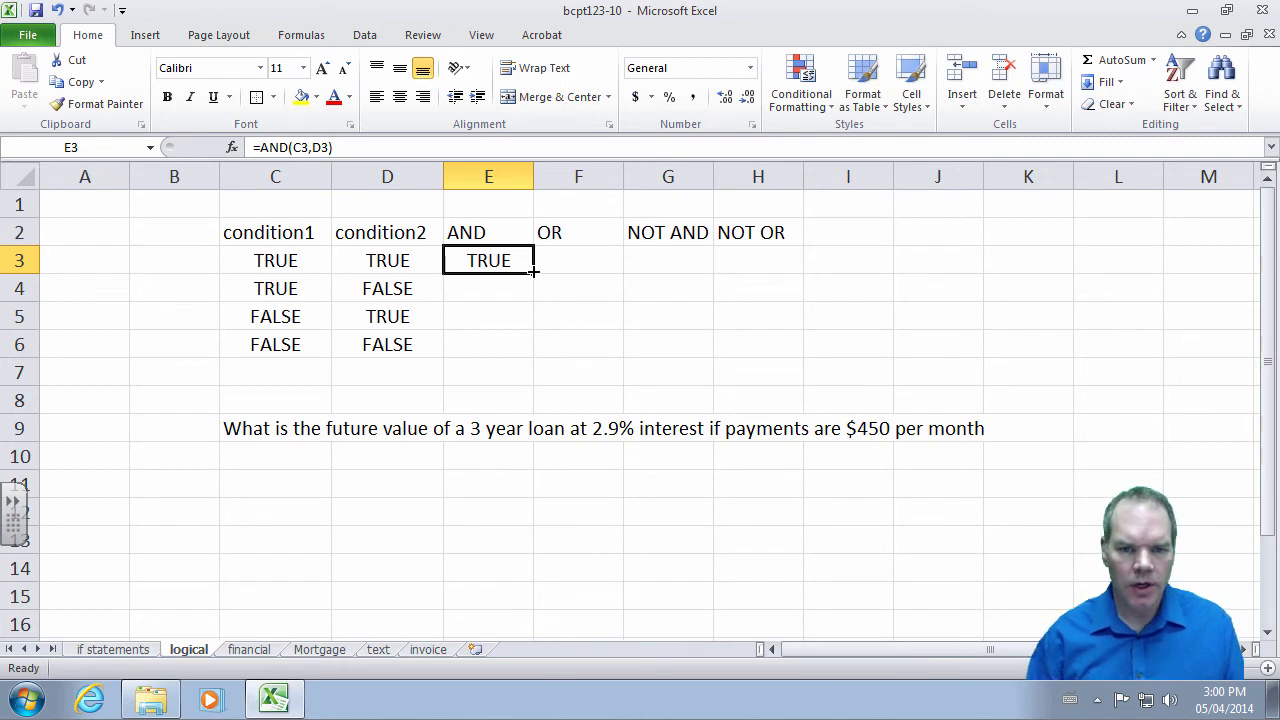
{"action": "left_click_drag", "start_coordinate": [533, 271], "coordinate": [526, 354]}
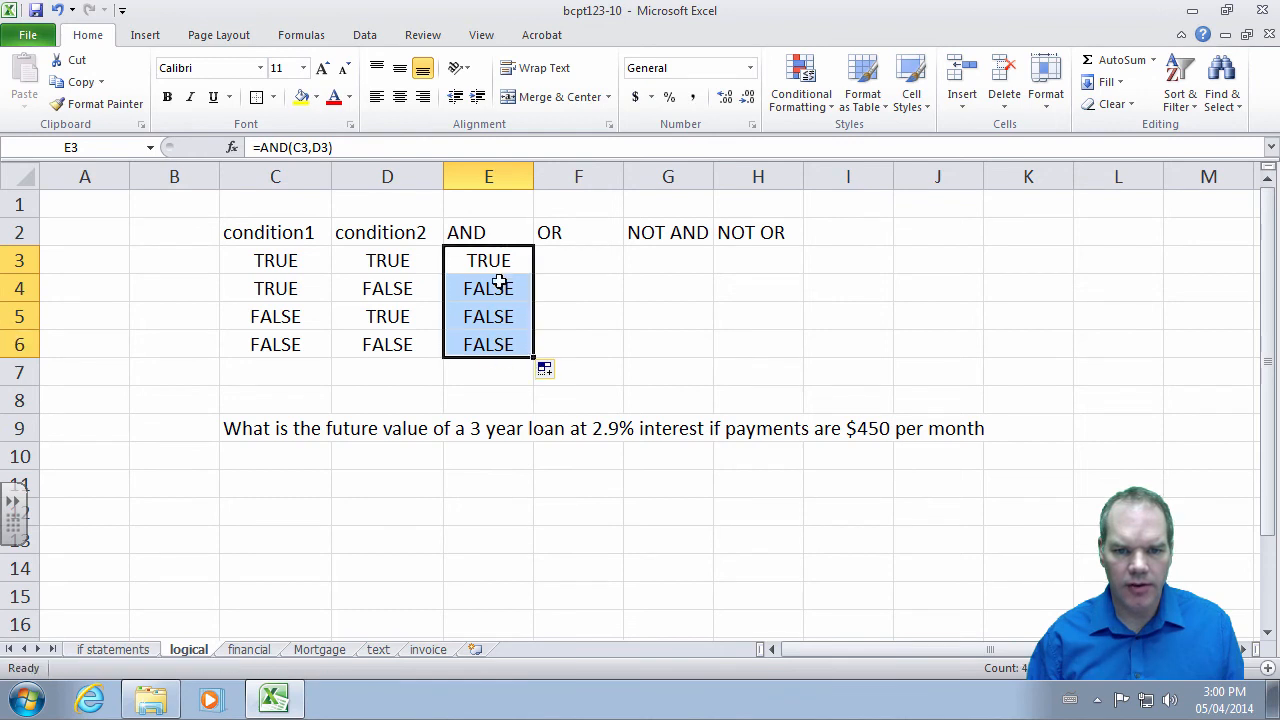
{"action": "left_click", "coordinate": [561, 259]}
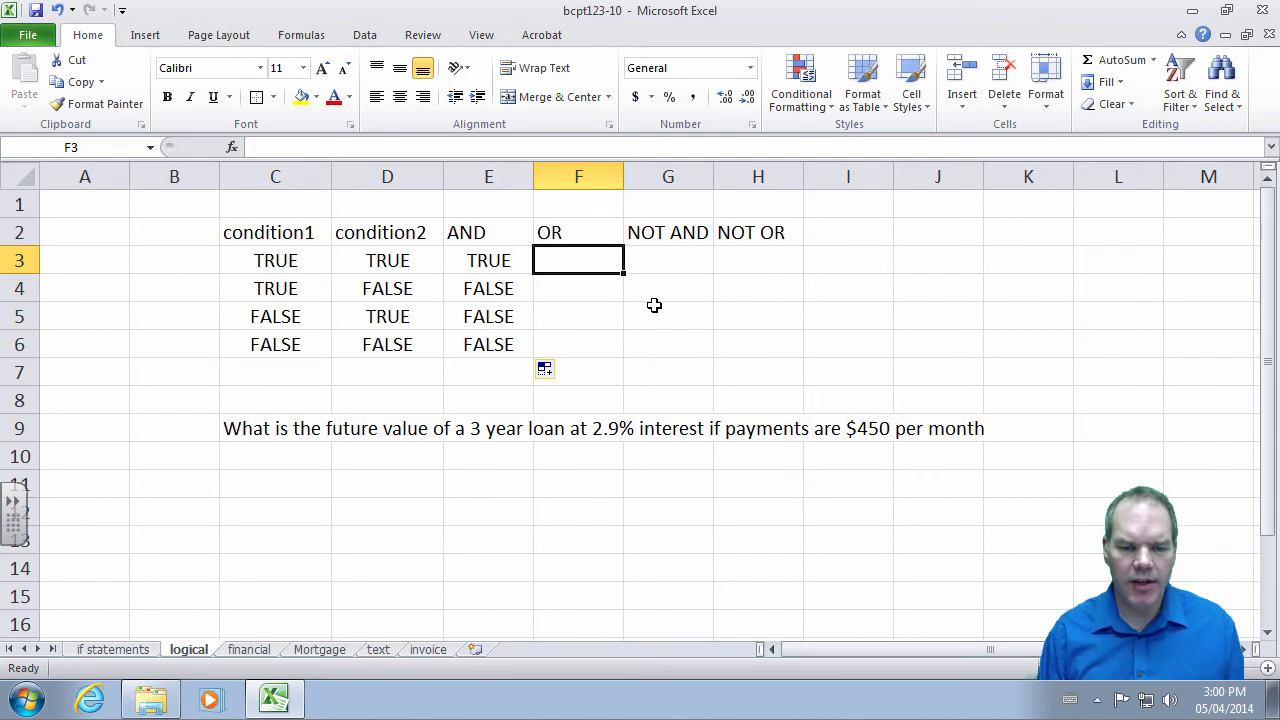
- Enter =OR(C3,D3) in F3 and fill it down to F6
{"action": "type", "text": "=o"}
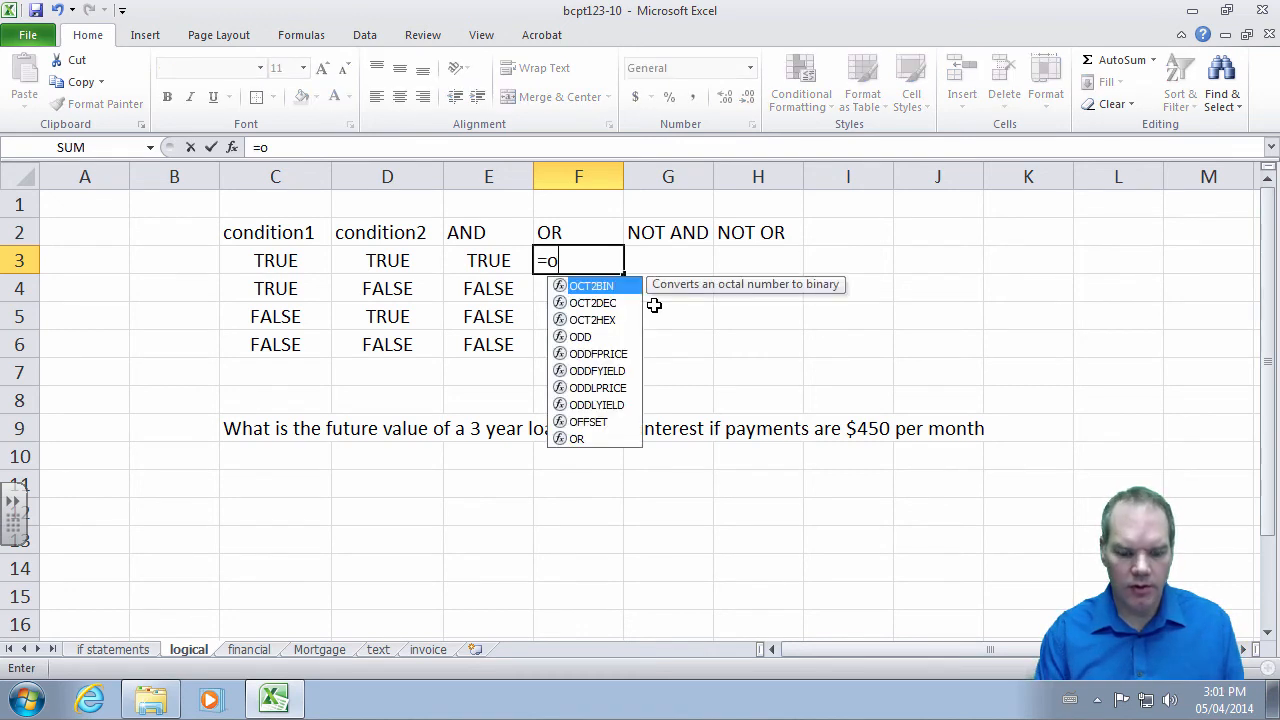
{"action": "type", "text": "r("}
{"action": "left_click", "coordinate": [298, 261]}
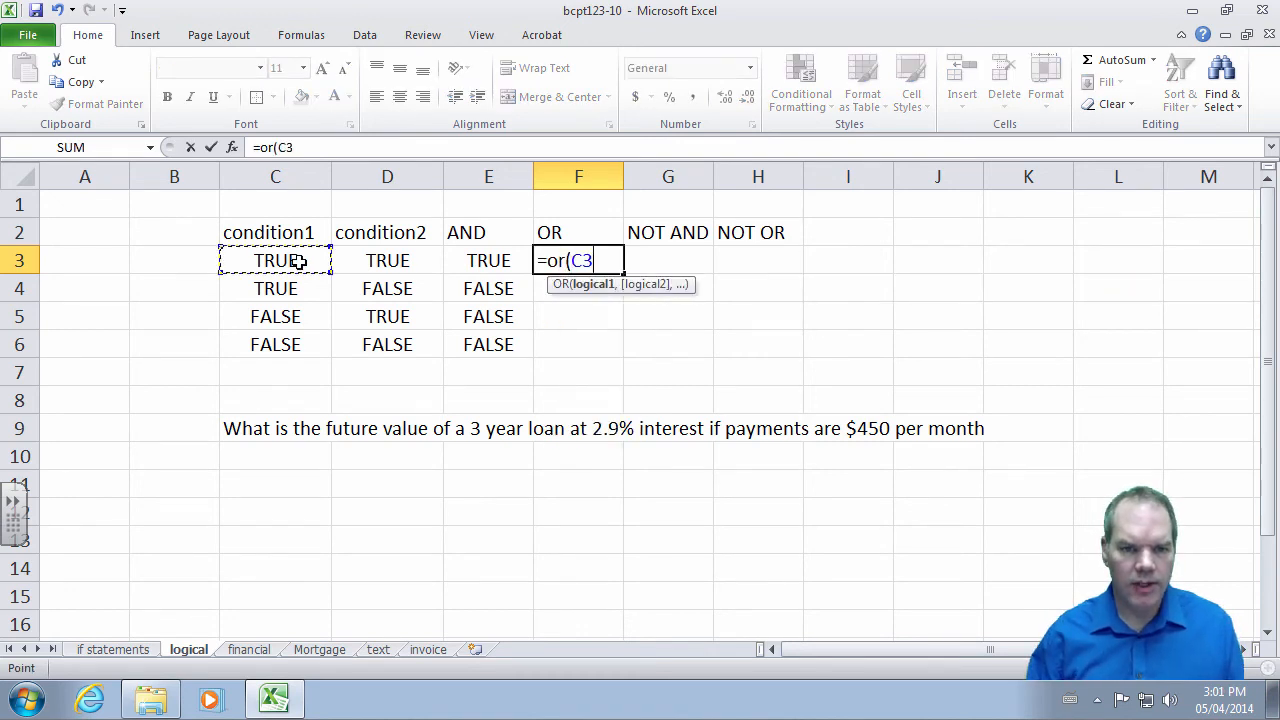
{"action": "type", "text": ","}
{"action": "left_click", "coordinate": [386, 257]}
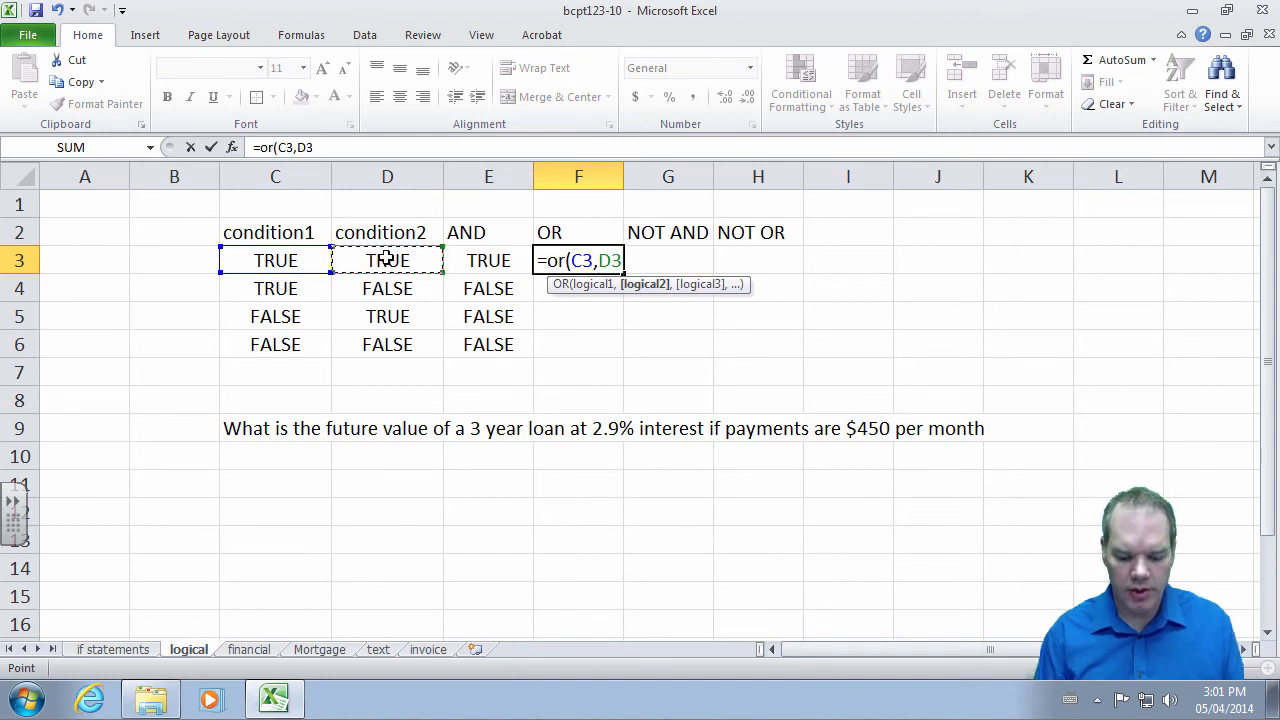
{"action": "key", "text": "Return"}
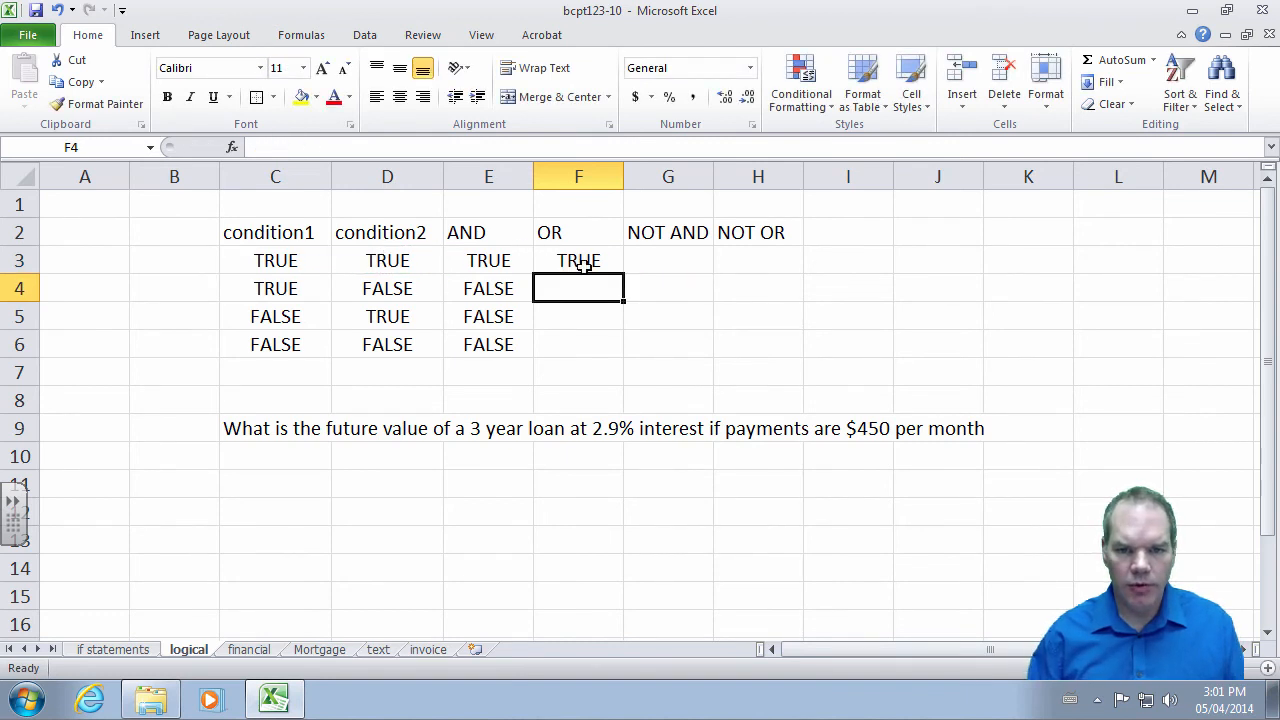
{"action": "left_click", "coordinate": [583, 263]}
{"action": "left_click_drag", "start_coordinate": [622, 273], "coordinate": [620, 350]}
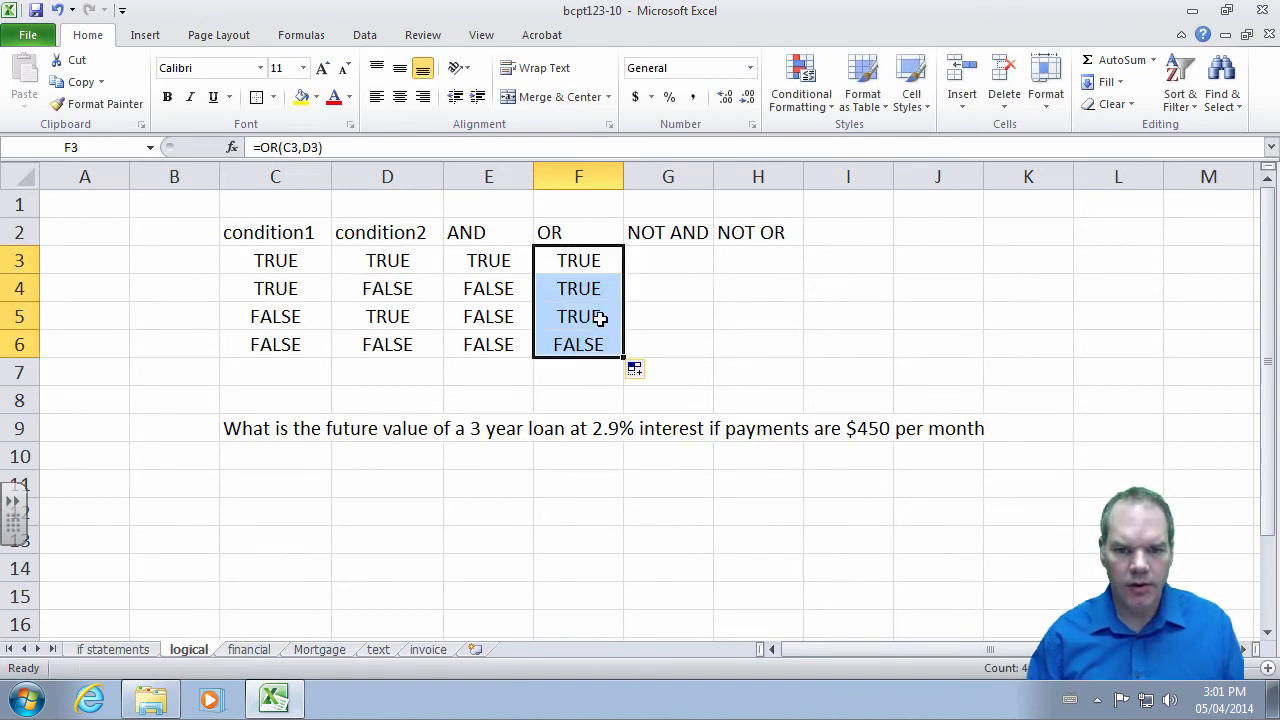
- Review the OR and AND results against the conditions in rows 3–6
{"action": "left_click", "coordinate": [582, 290]}
{"action": "left_click", "coordinate": [292, 290]}
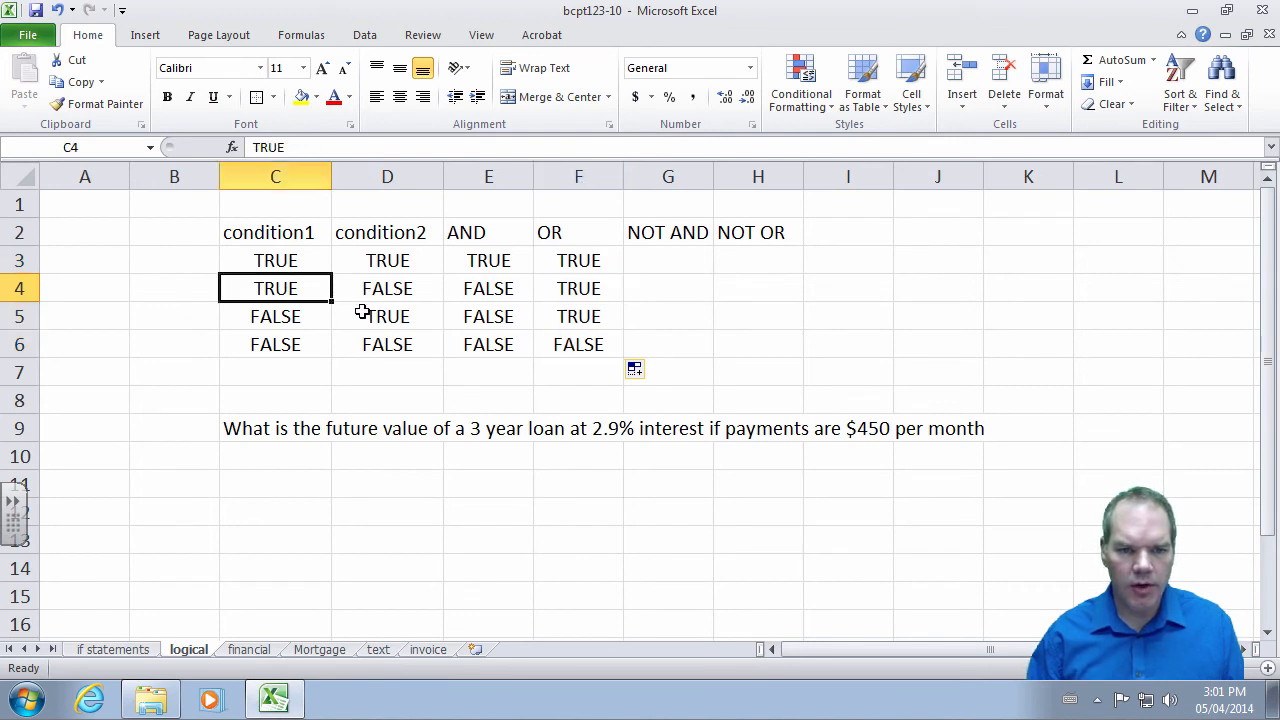
{"action": "left_click", "coordinate": [368, 316]}
{"action": "left_click", "coordinate": [565, 317]}
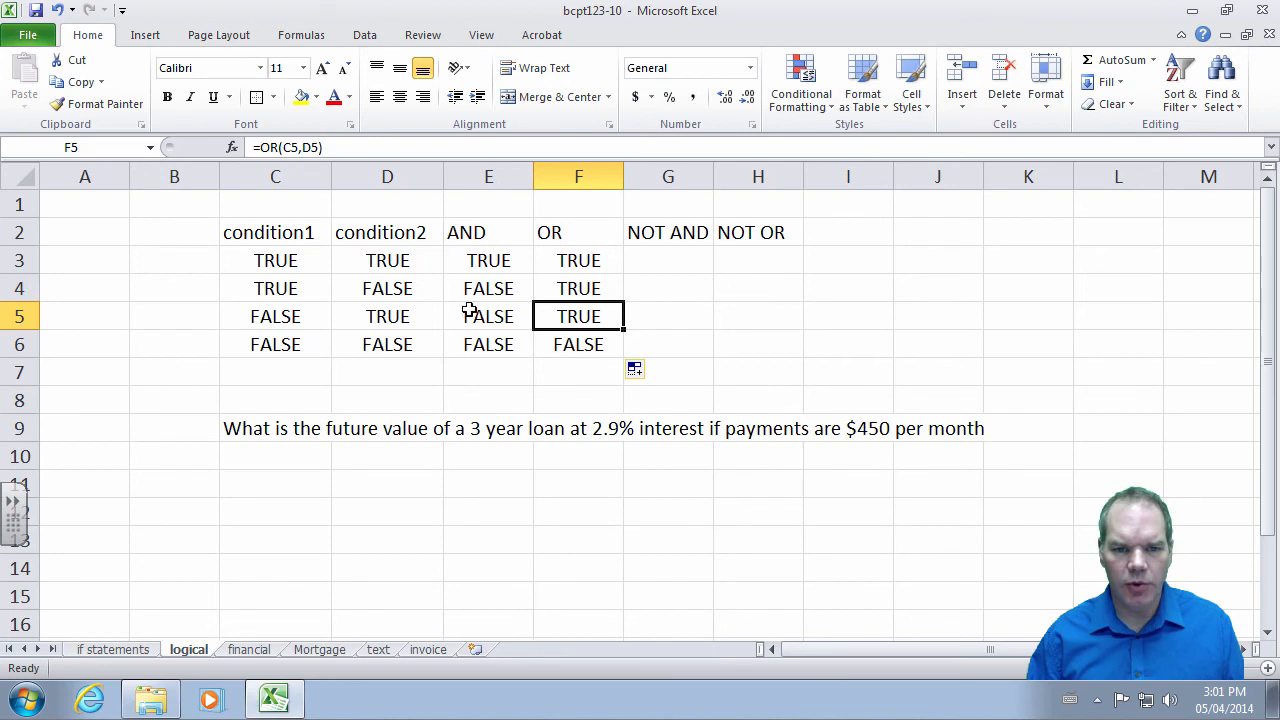
{"action": "left_click", "coordinate": [493, 262]}
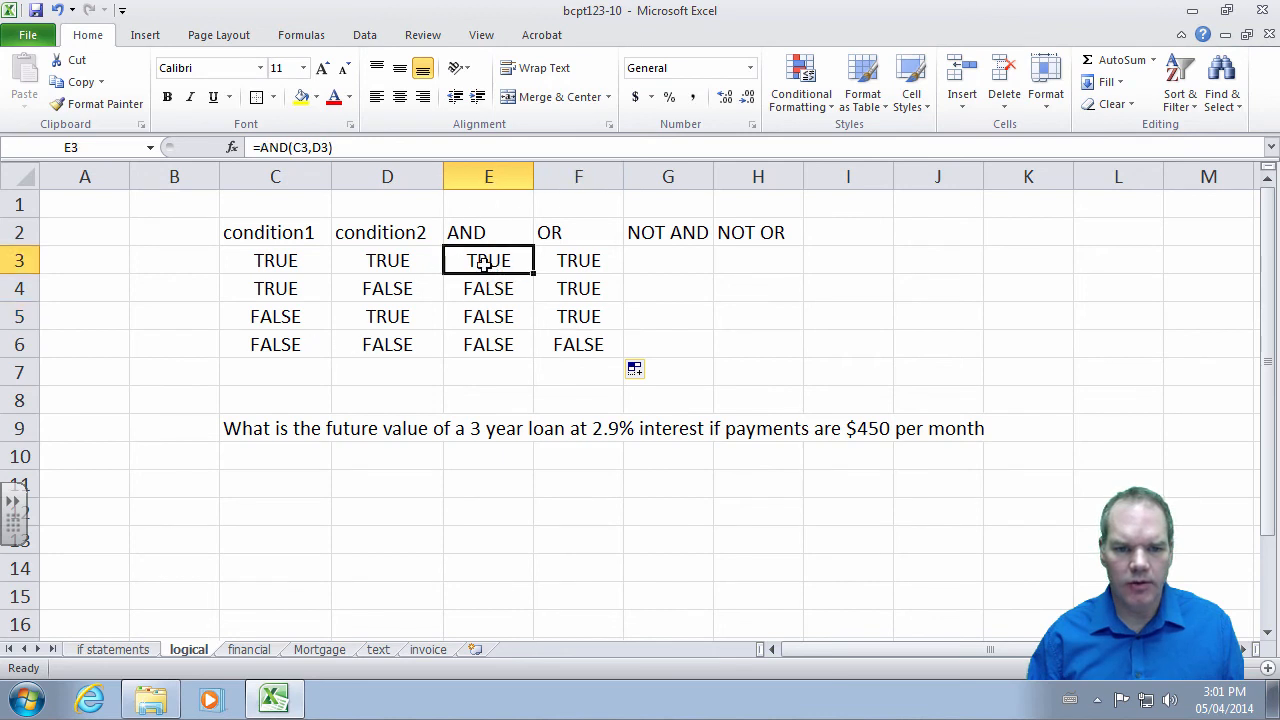
{"action": "left_click_drag", "start_coordinate": [500, 284], "coordinate": [495, 344]}
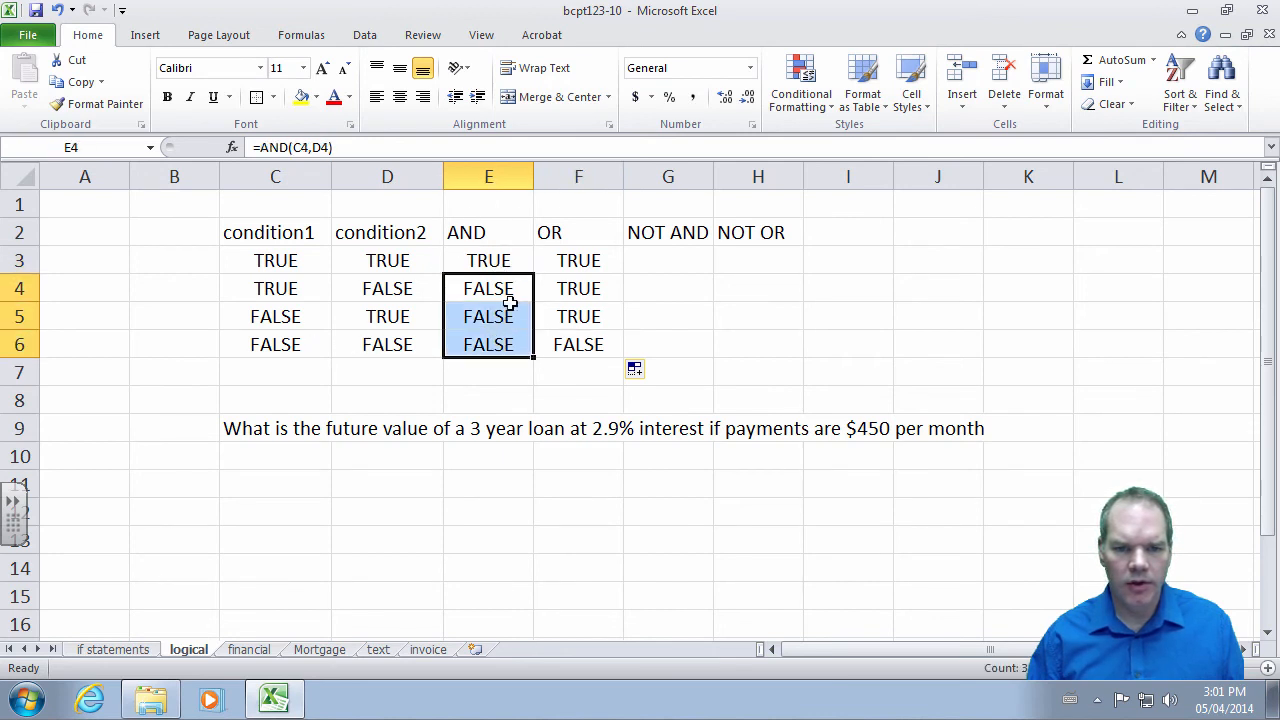
{"action": "left_click", "coordinate": [582, 266]}
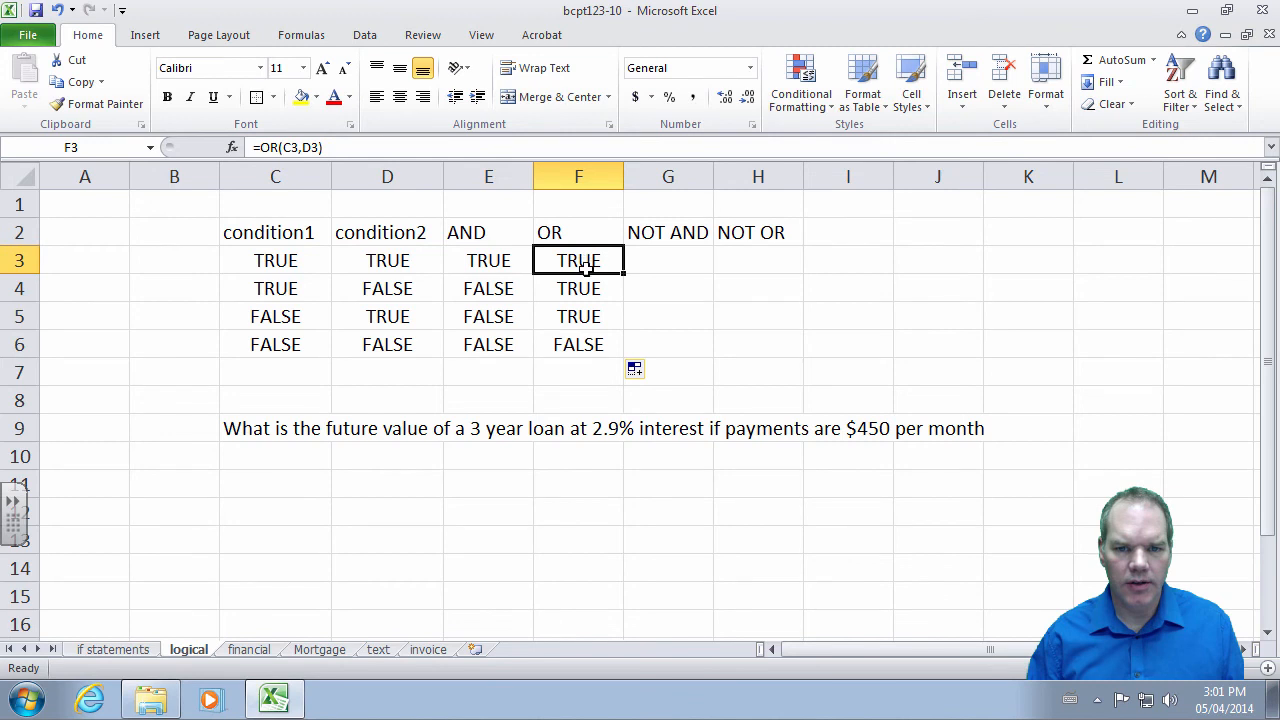
- Enter =NOT(E3) in G3 and fill to G6, giving FALSE, TRUE, TRUE, TRUE
{"action": "left_click", "coordinate": [655, 262]}
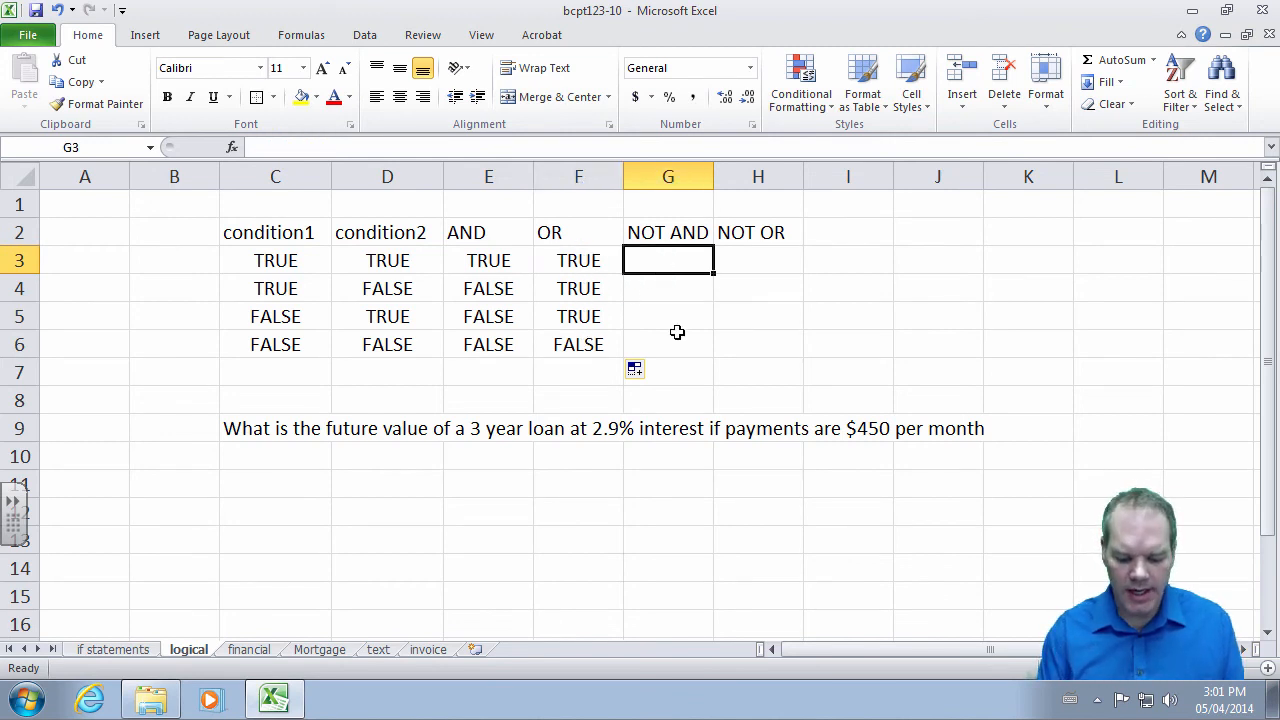
{"action": "type", "text": "=nor"}
{"action": "key", "text": "BackSpace"}
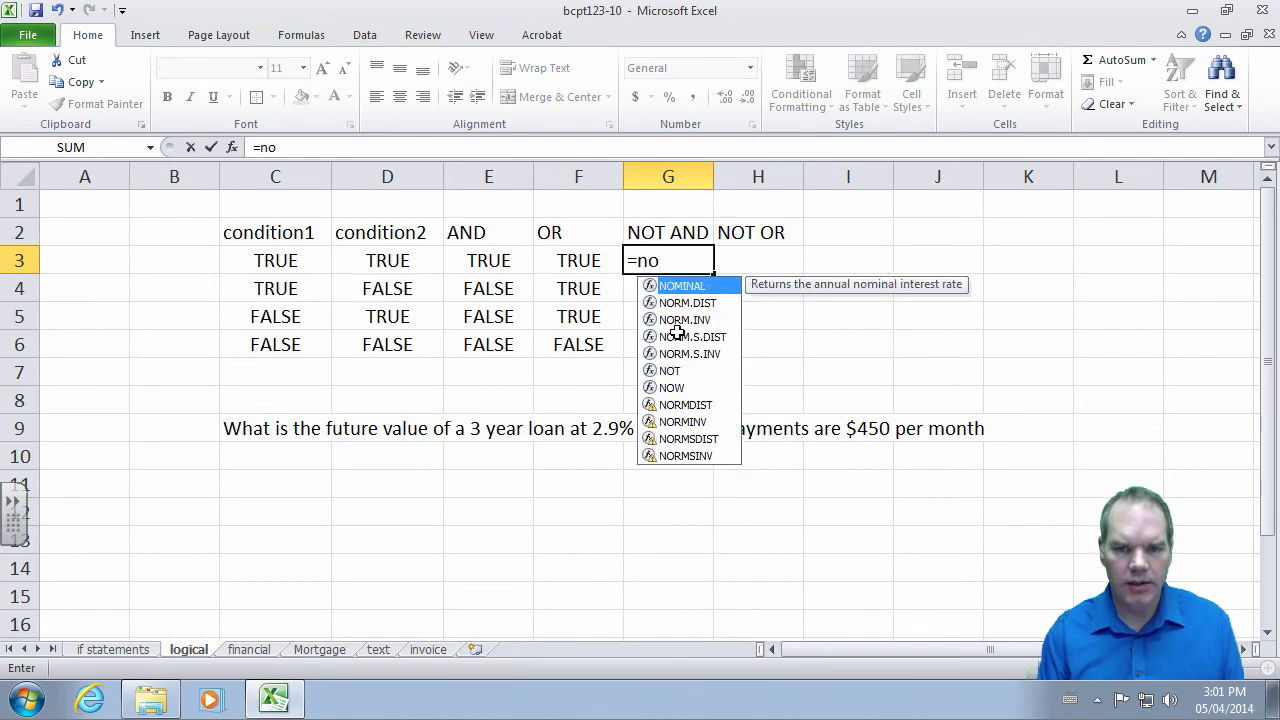
{"action": "type", "text": "t("}
{"action": "left_click", "coordinate": [495, 260]}
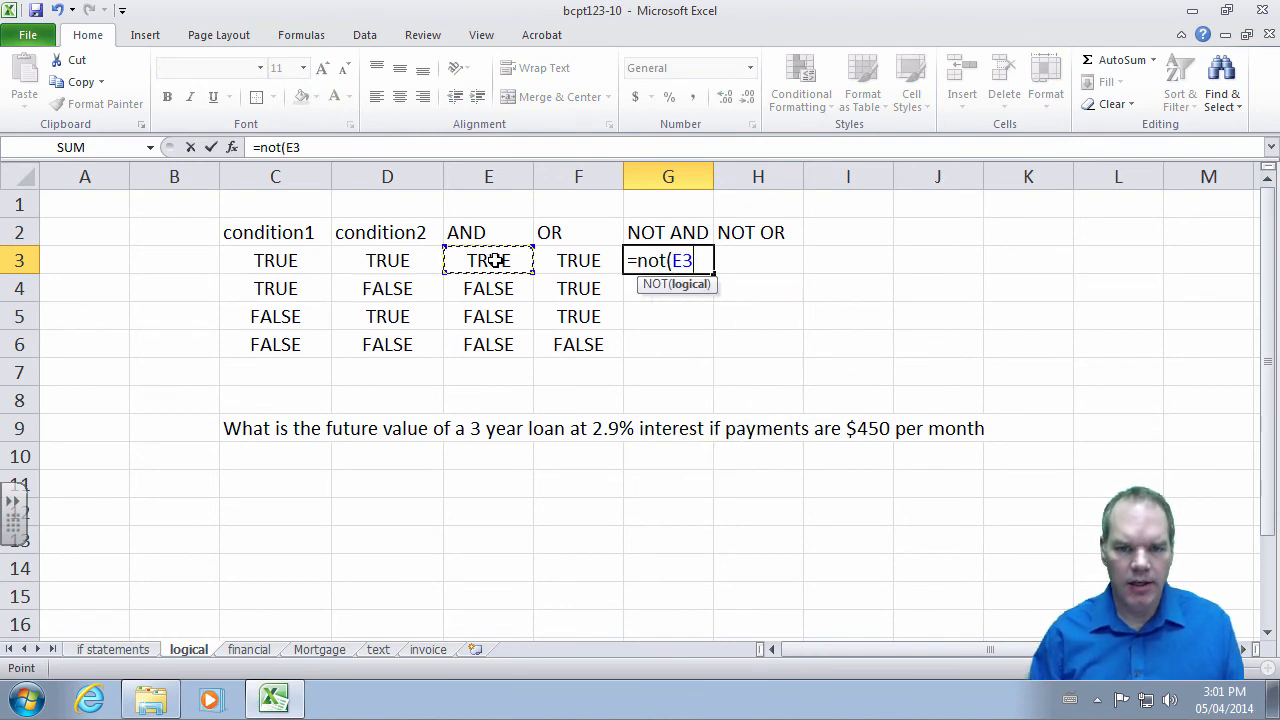
{"action": "type", "text": ")"}
{"action": "key", "text": "Return"}
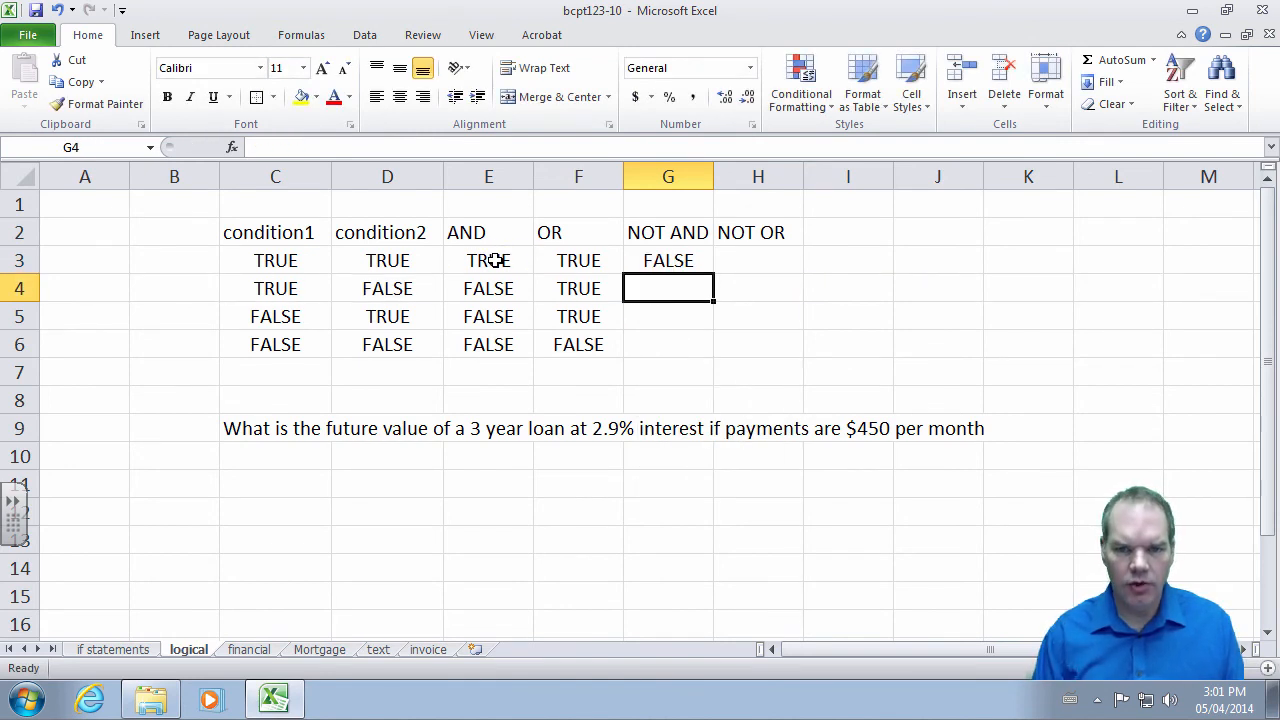
{"action": "left_click", "coordinate": [632, 261]}
{"action": "left_click_drag", "start_coordinate": [713, 273], "coordinate": [701, 355]}
{"action": "left_click", "coordinate": [686, 287]}
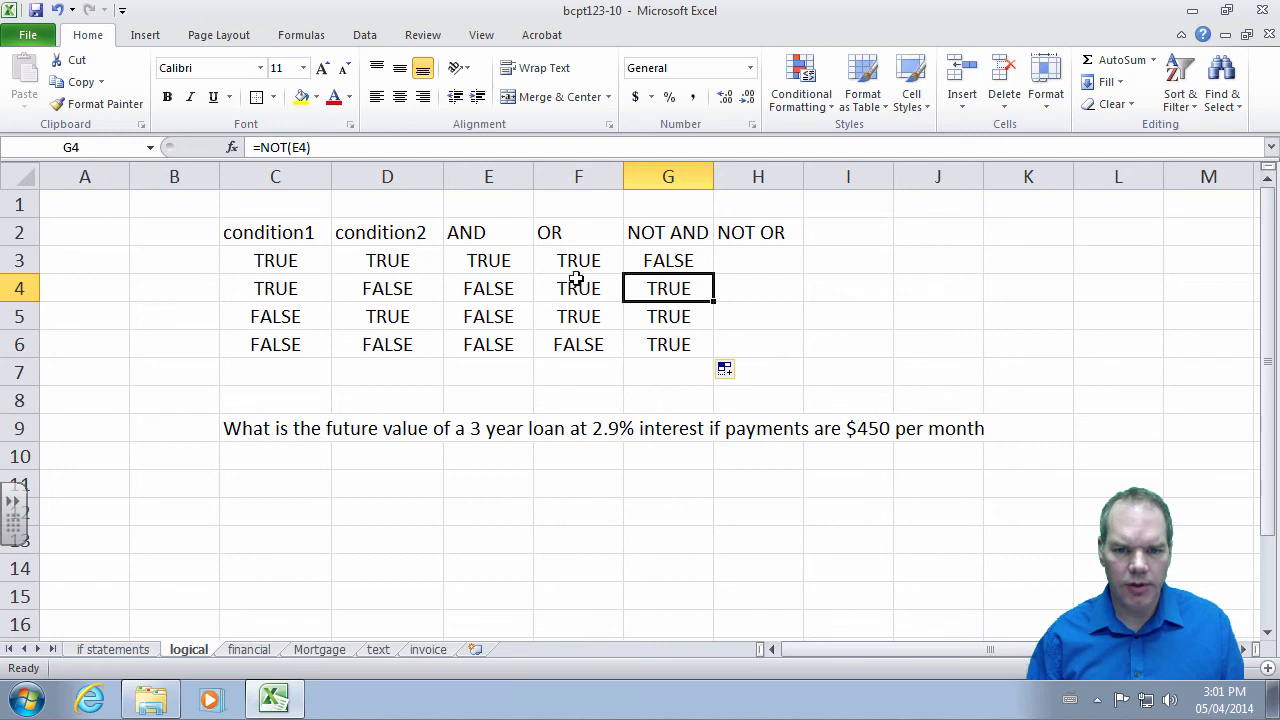
- Enter =NOT(F3) in H3 and fill to H6, giving FALSE, FALSE, FALSE, TRUE
{"action": "left_click", "coordinate": [758, 260]}
{"action": "type", "text": "=n"}
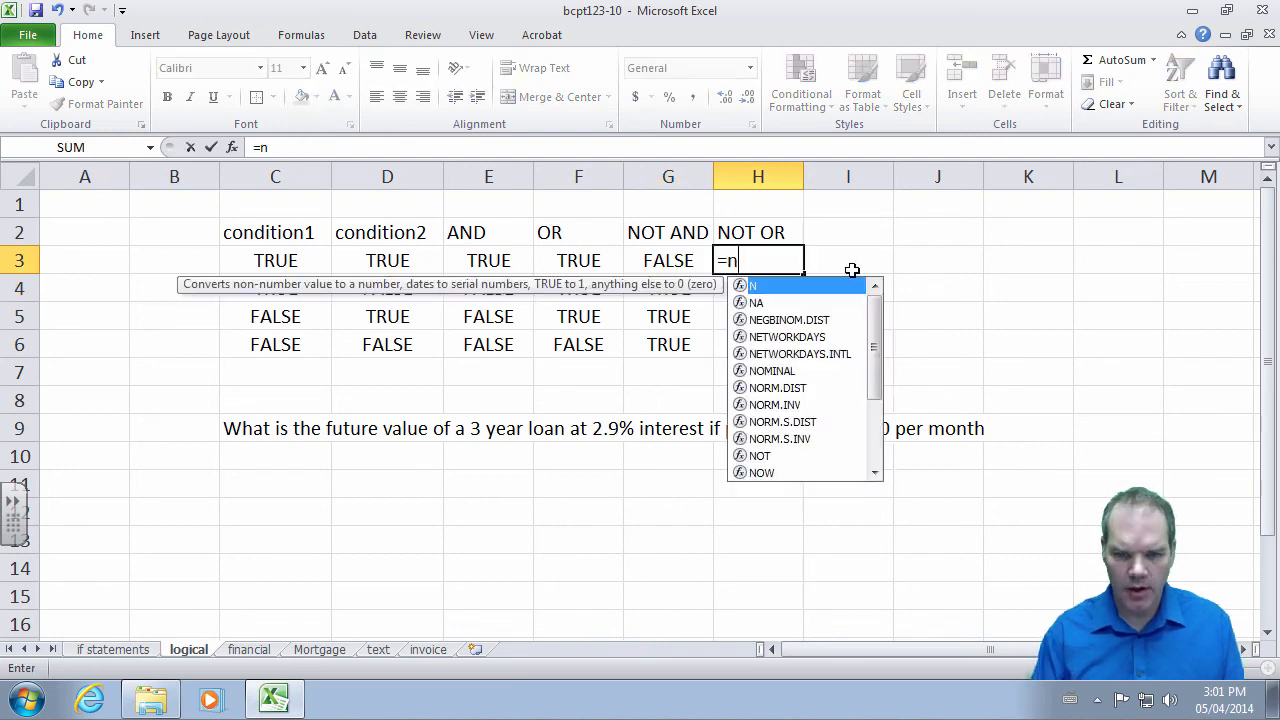
{"action": "type", "text": "ot("}
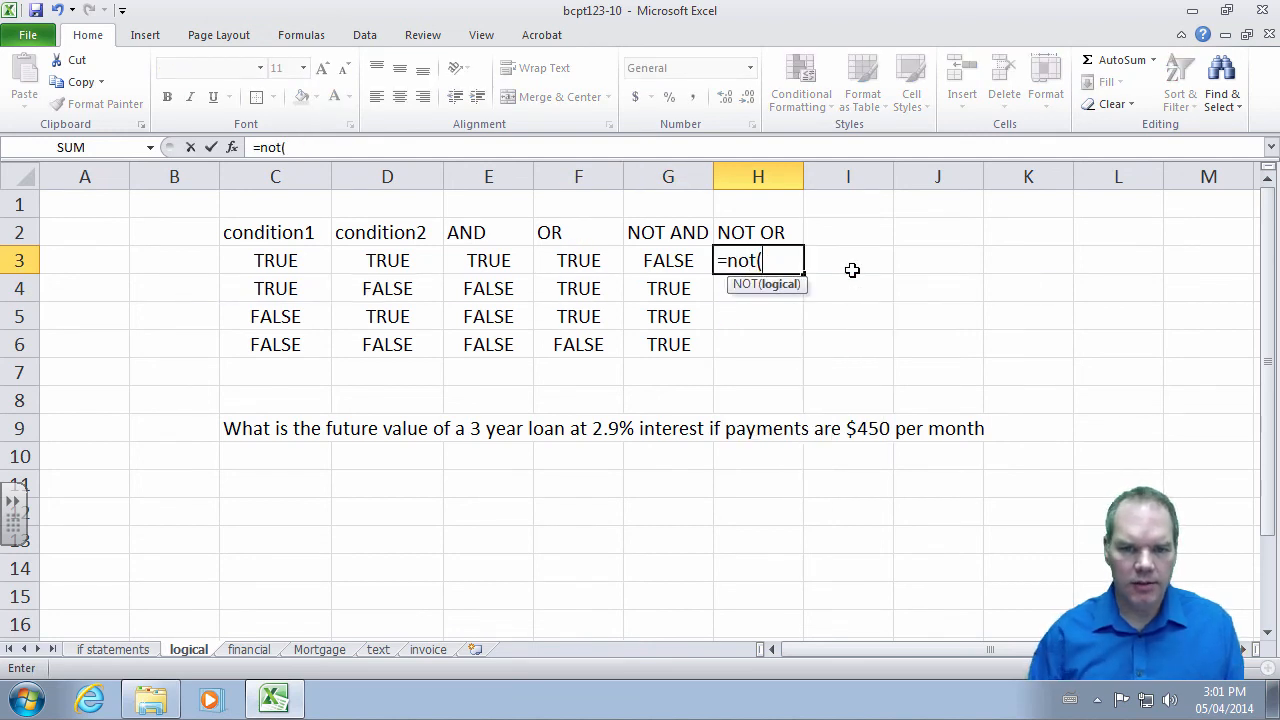
{"action": "left_click", "coordinate": [586, 262]}
{"action": "key", "text": "Return"}
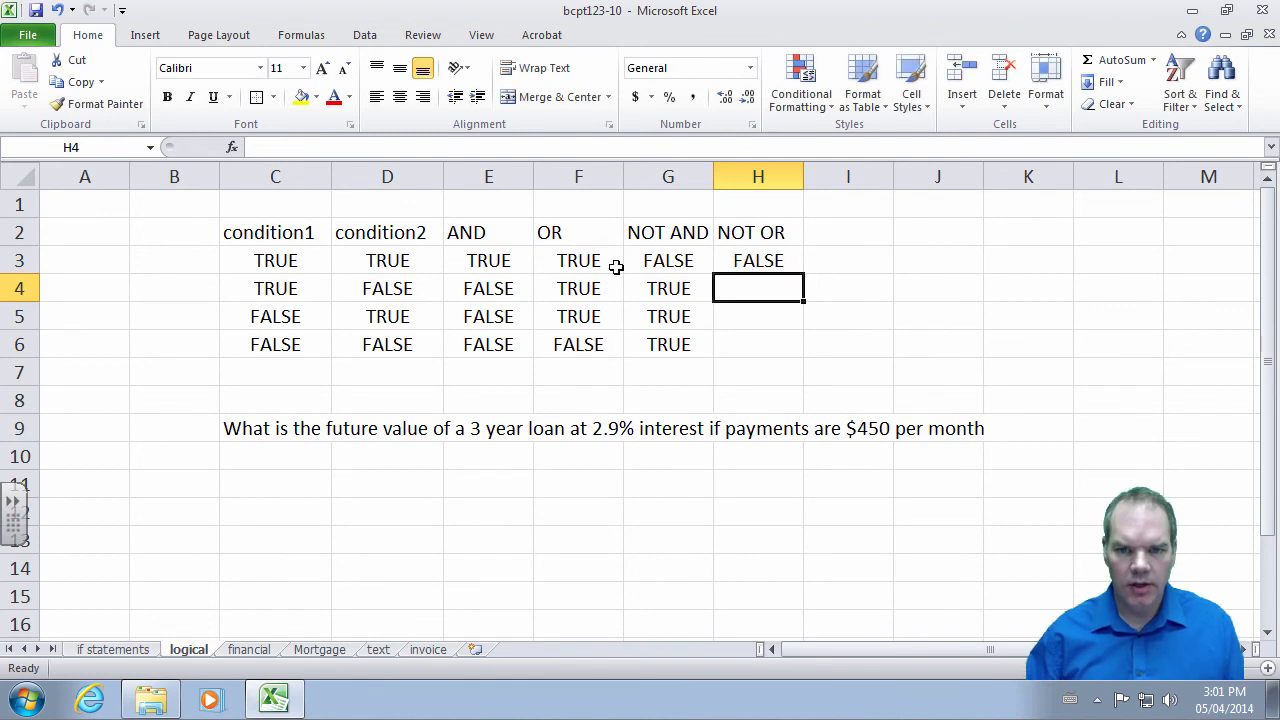
{"action": "left_click", "coordinate": [772, 260]}
{"action": "left_click_drag", "start_coordinate": [802, 274], "coordinate": [794, 346]}
{"action": "left_click", "coordinate": [808, 316]}
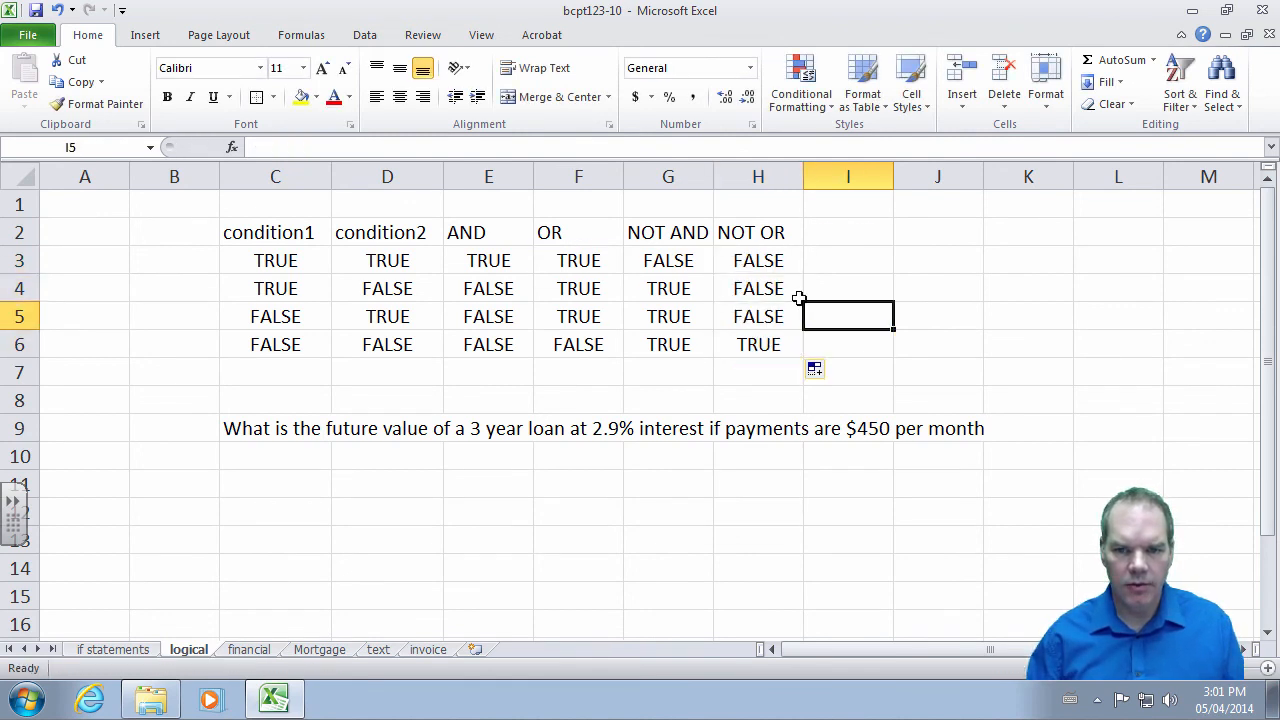
{"action": "left_click", "coordinate": [764, 344]}
{"action": "left_click", "coordinate": [820, 303]}
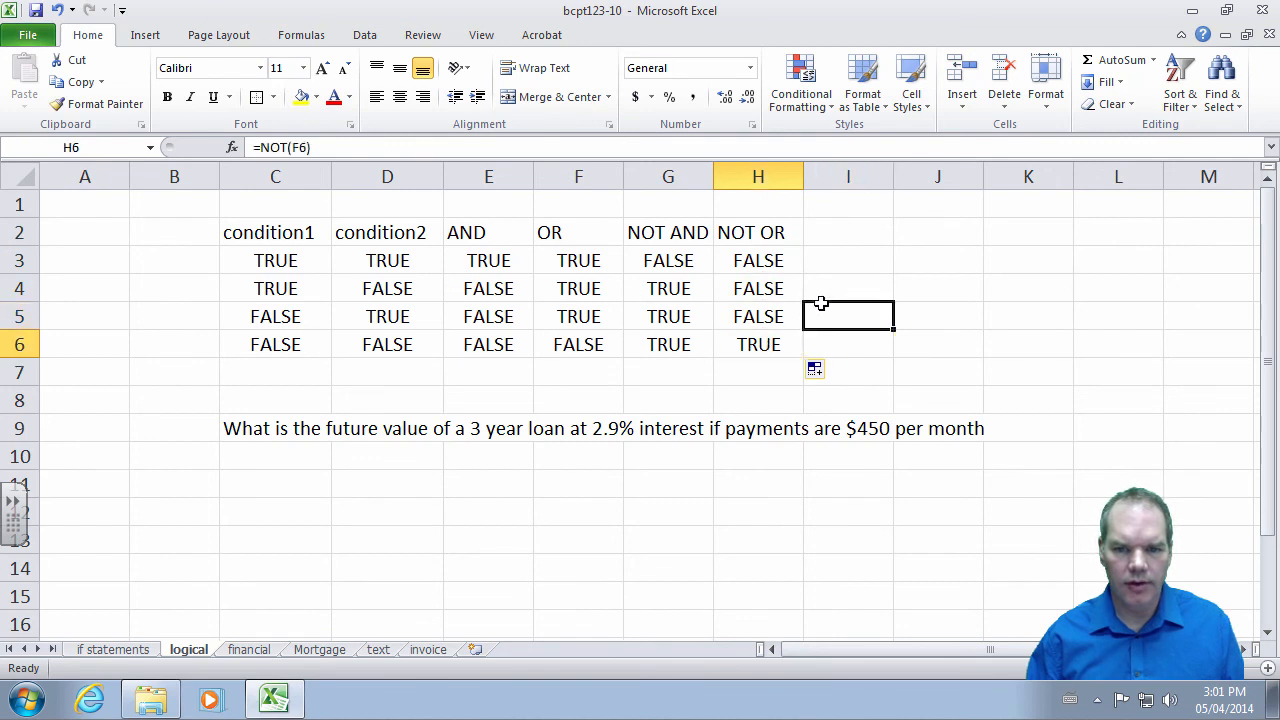